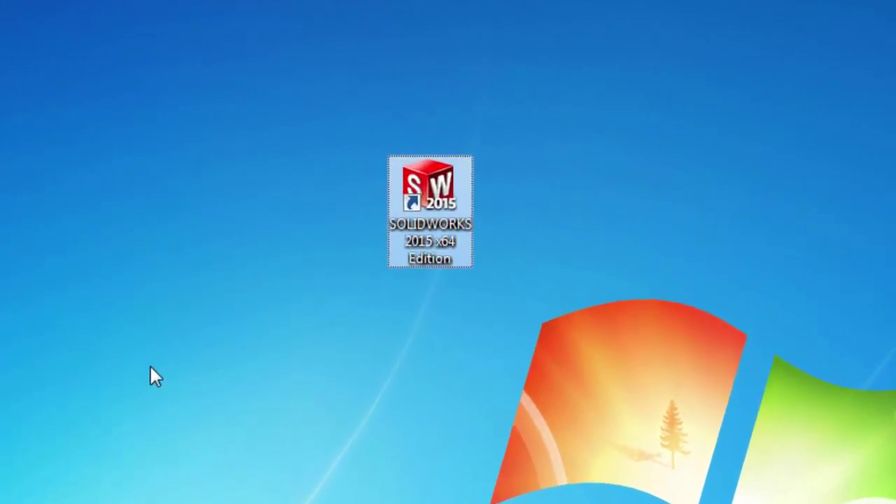
Search the installed programs for "solid" and launch SOLIDWORKS 2015 x64 Edition.
{"action": "left_click", "coordinate": [165, 199]}
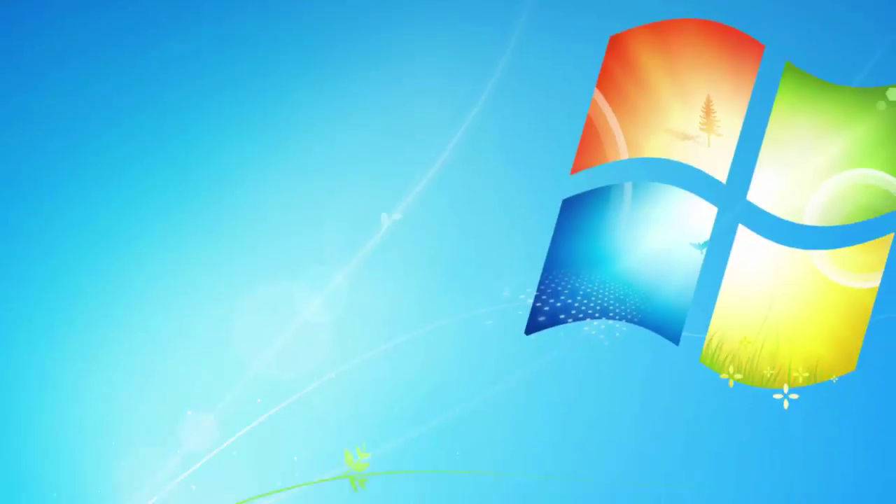
{"action": "left_click", "coordinate": [21, 490]}
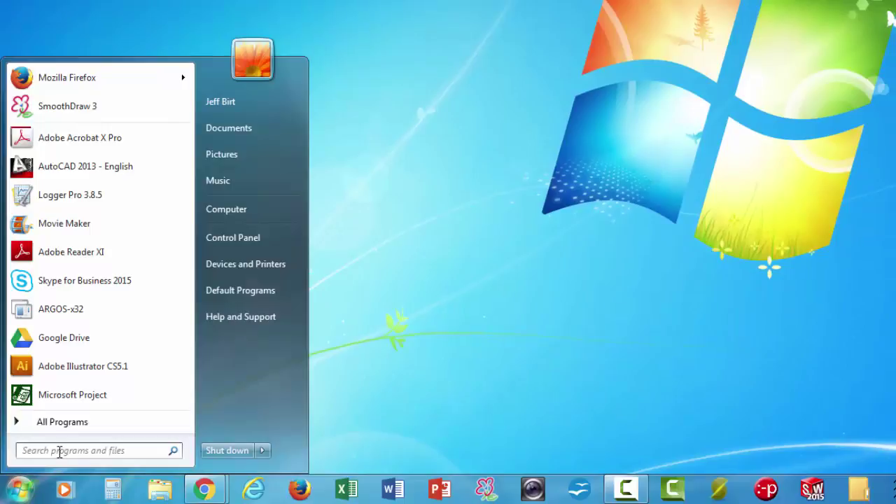
{"action": "type", "text": "solid"}
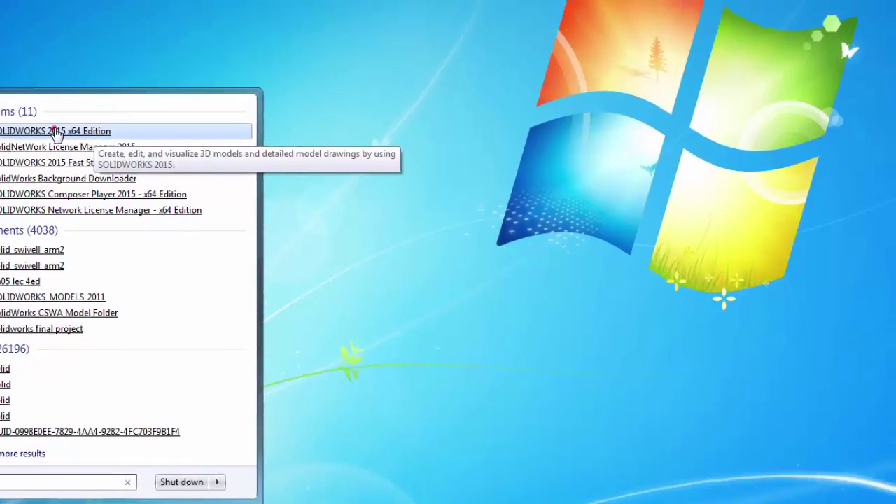
{"action": "left_click", "coordinate": [98, 100]}
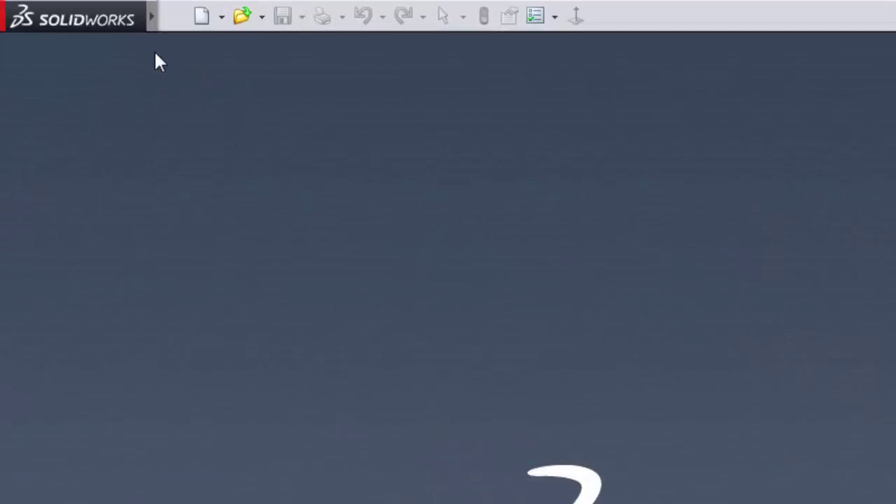
Examine the View, Tools and Help commands available while no document is open.
{"action": "mouse_move", "coordinate": [108, 19]}
{"action": "mouse_move", "coordinate": [148, 31]}
{"action": "left_click", "coordinate": [218, 16]}
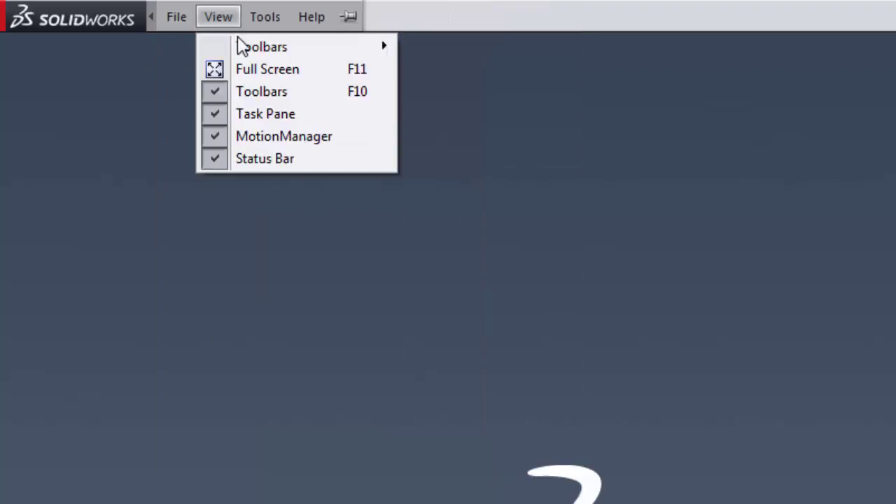
{"action": "mouse_move", "coordinate": [242, 43]}
{"action": "left_click", "coordinate": [115, 137]}
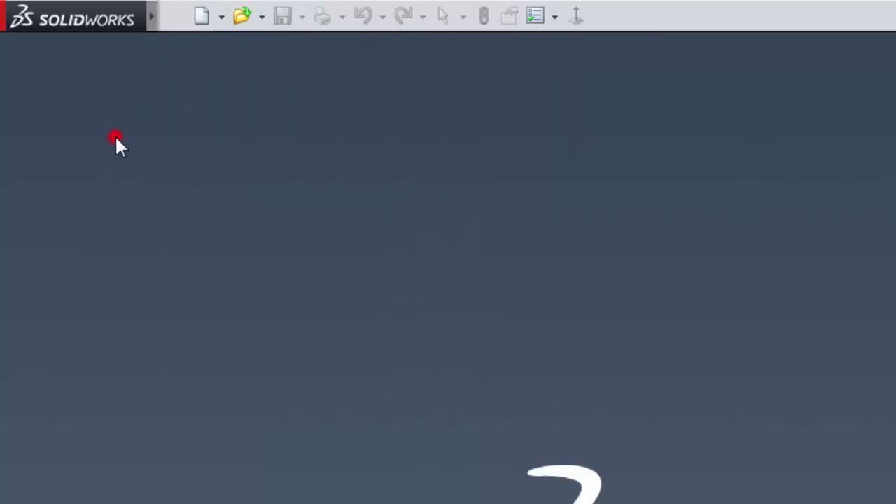
{"action": "mouse_move", "coordinate": [142, 22]}
{"action": "left_click", "coordinate": [218, 17]}
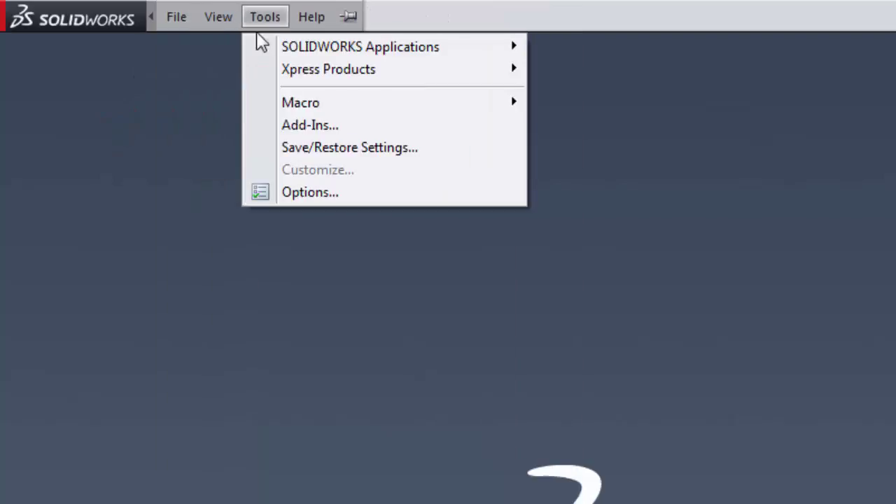
{"action": "mouse_move", "coordinate": [264, 17]}
{"action": "mouse_move", "coordinate": [311, 17]}
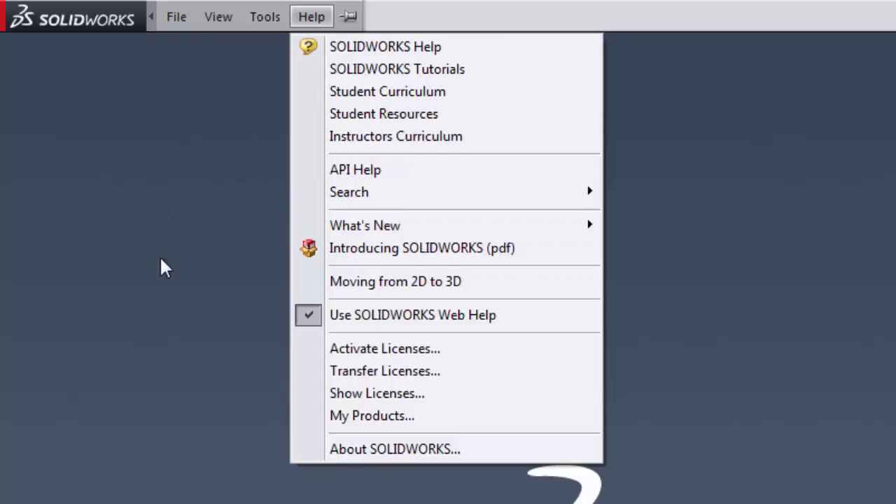
{"action": "left_click", "coordinate": [150, 285]}
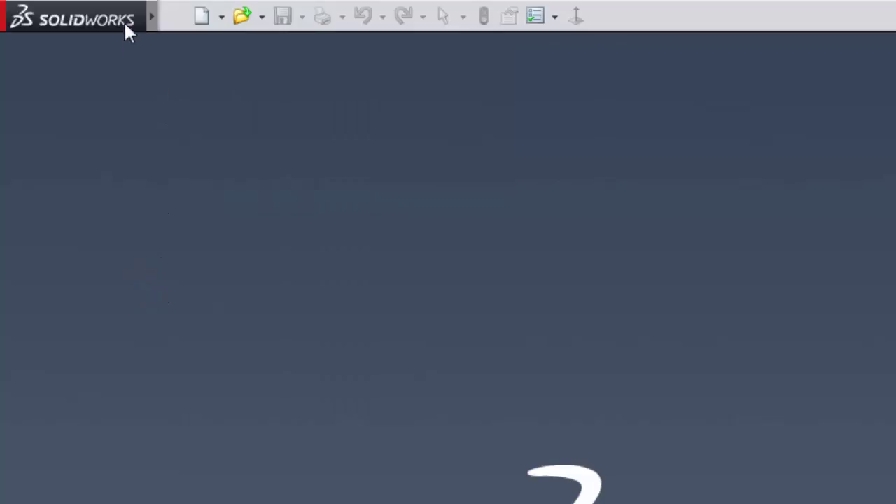
Pin the main menu bar so that it stays permanently expanded.
{"action": "mouse_move", "coordinate": [149, 16]}
{"action": "left_click", "coordinate": [219, 17]}
{"action": "mouse_move", "coordinate": [324, 28]}
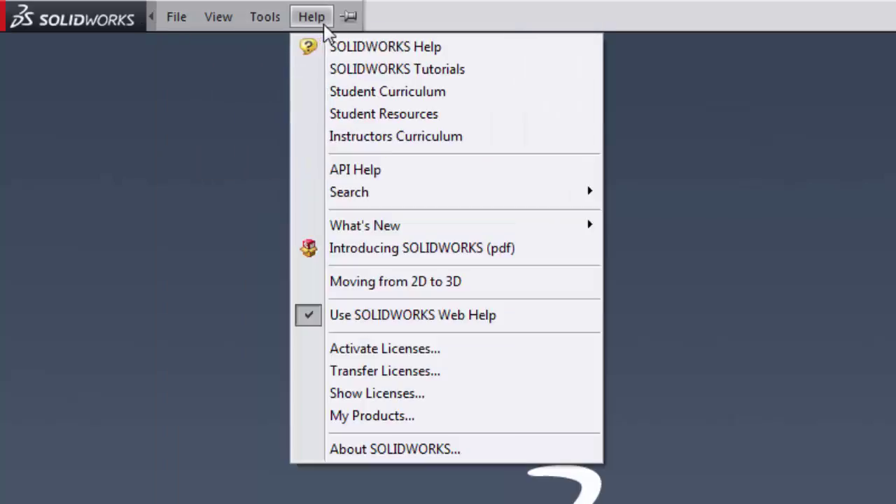
{"action": "left_click", "coordinate": [348, 17]}
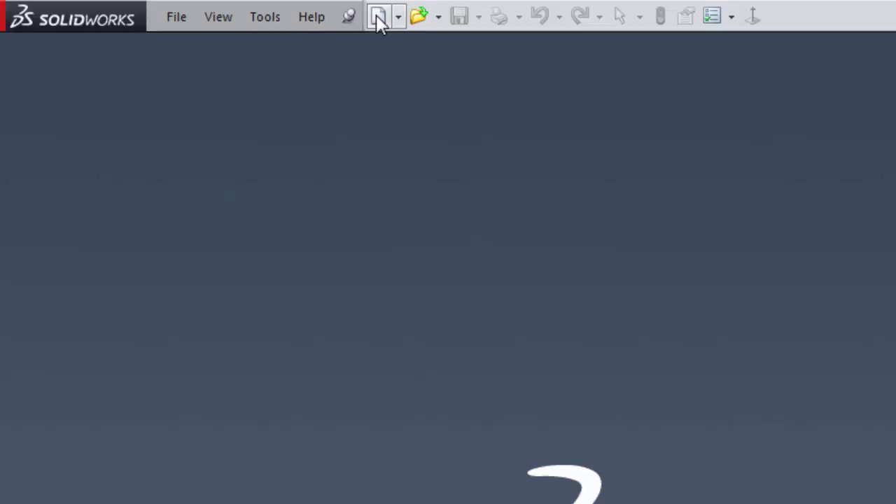
Create a new document from the Part template.
{"action": "left_click", "coordinate": [63, 13]}
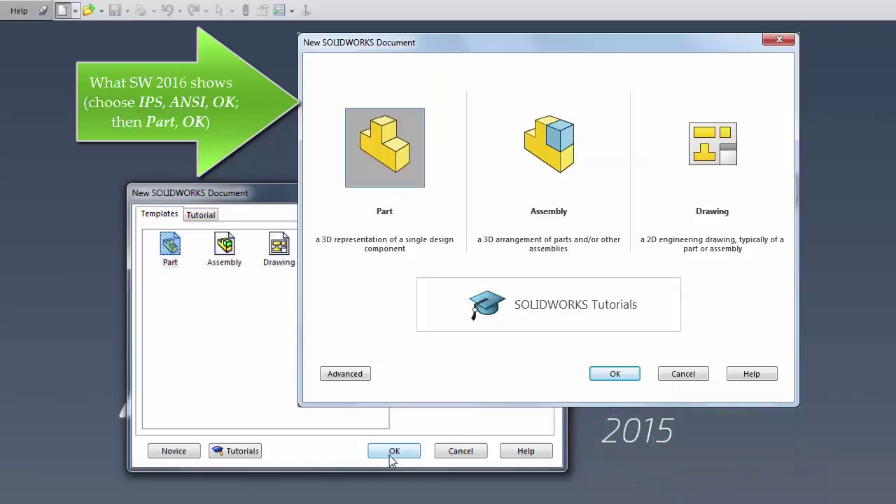
{"action": "left_click", "coordinate": [391, 453]}
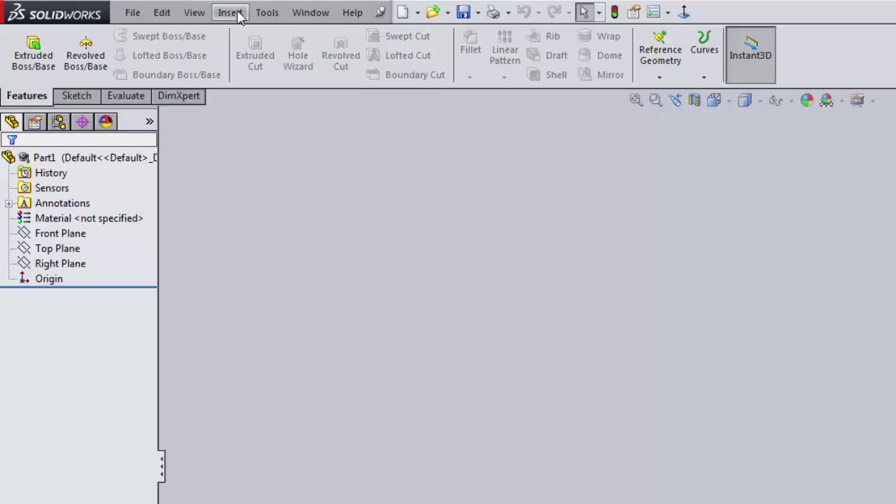
Examine the File, Edit, View, Insert, Tools and Window commands available for the new part.
{"action": "left_click", "coordinate": [132, 13]}
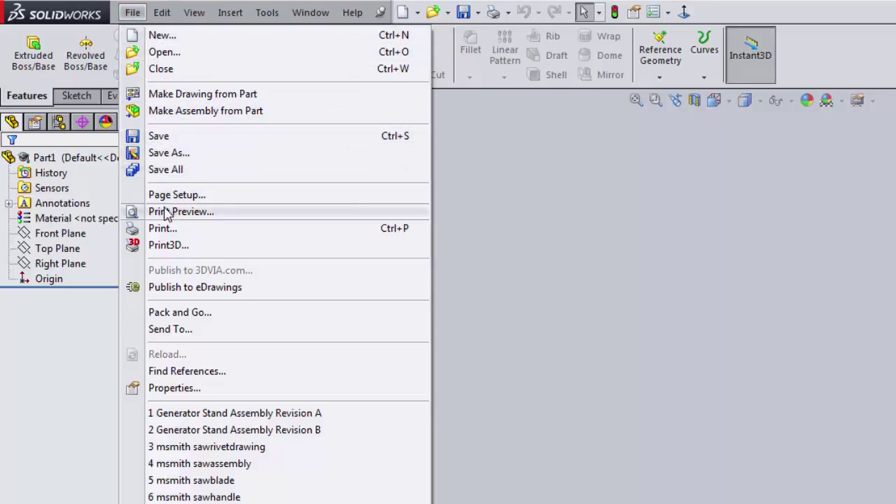
{"action": "mouse_move", "coordinate": [165, 14]}
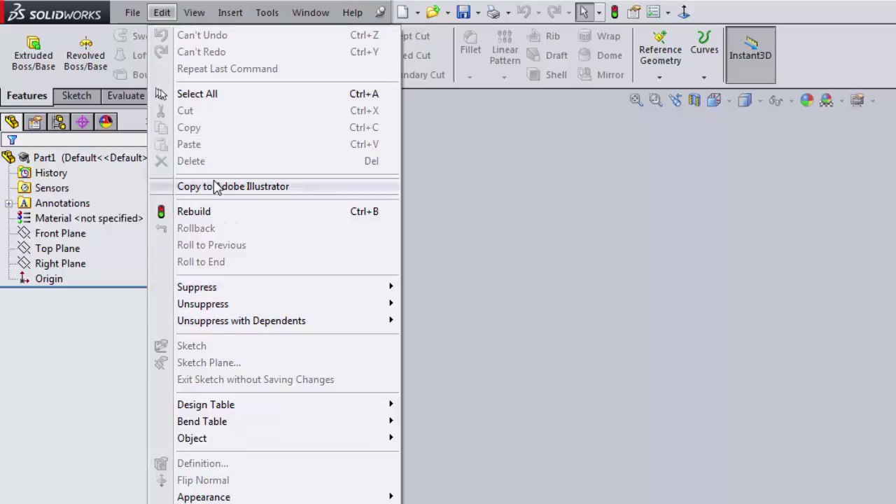
{"action": "mouse_move", "coordinate": [199, 24]}
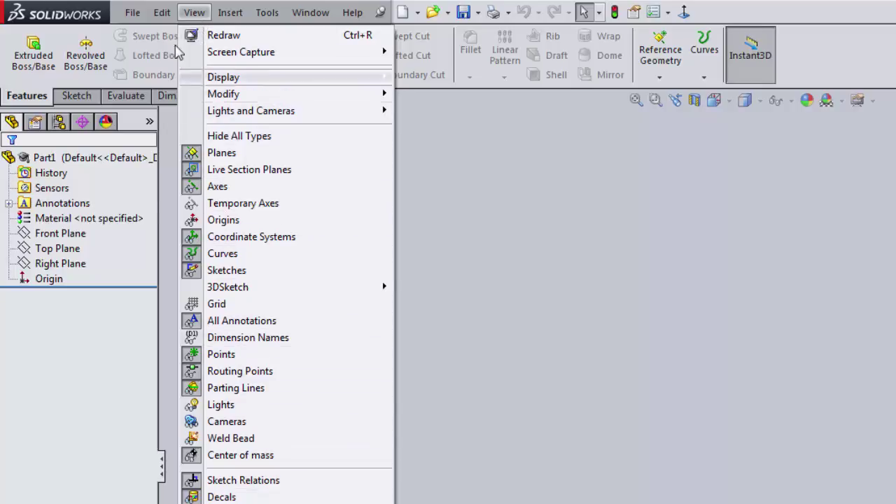
{"action": "mouse_move", "coordinate": [161, 13]}
{"action": "mouse_move", "coordinate": [133, 12]}
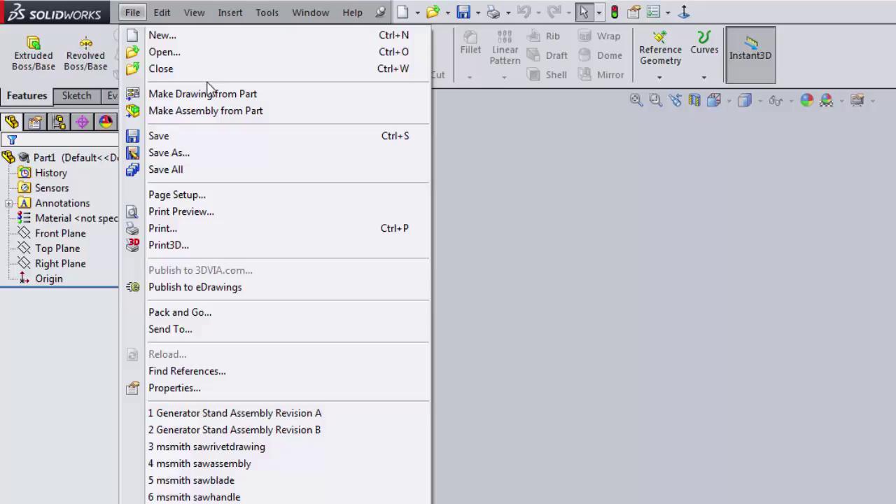
{"action": "mouse_move", "coordinate": [217, 14]}
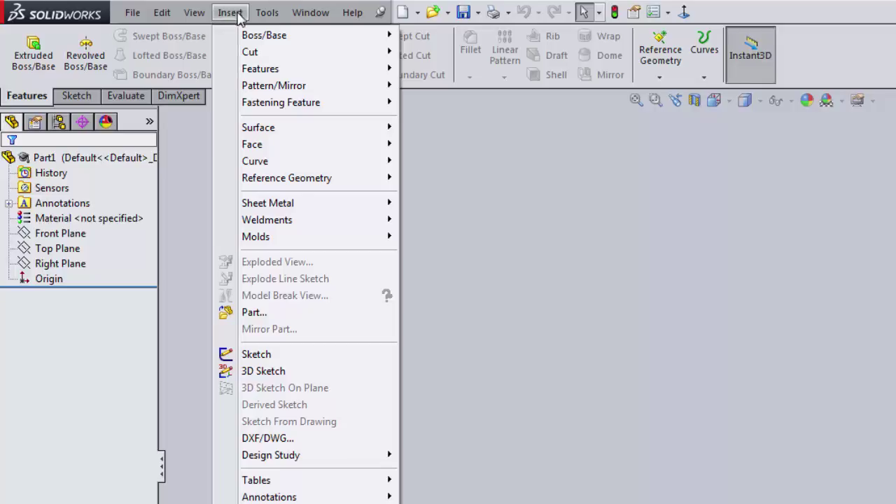
{"action": "mouse_move", "coordinate": [257, 40]}
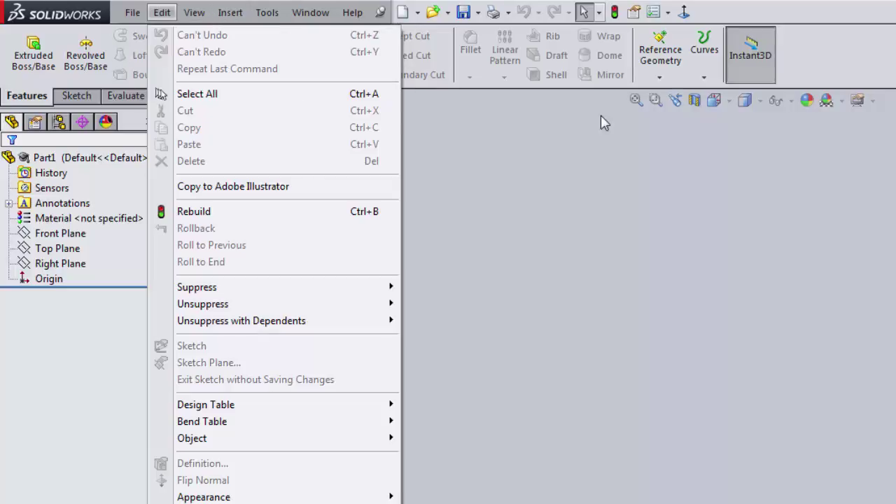
{"action": "mouse_move", "coordinate": [352, 12]}
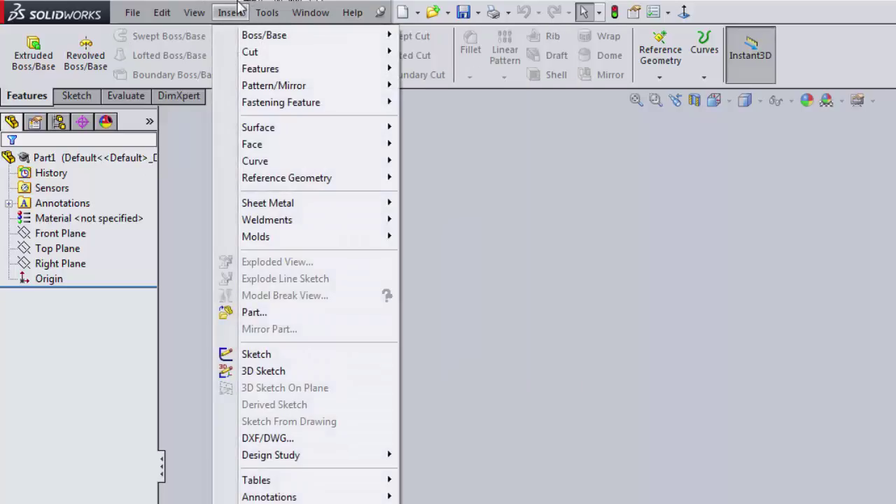
{"action": "mouse_move", "coordinate": [277, 23]}
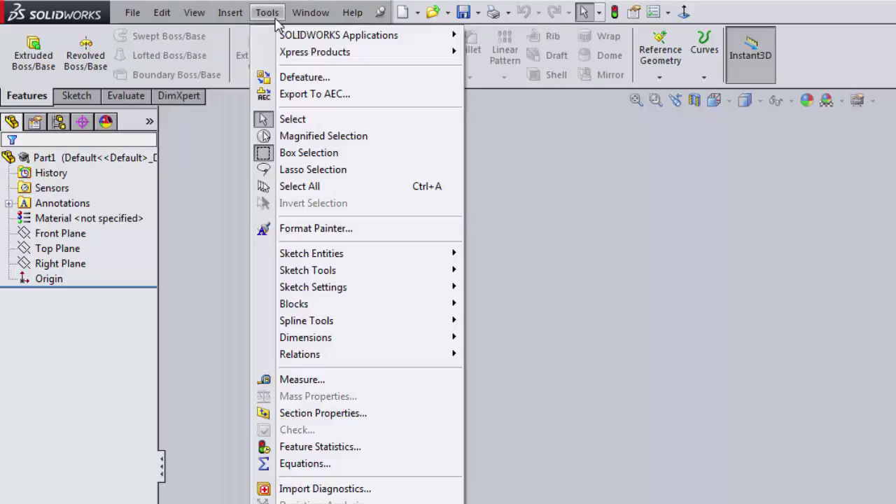
{"action": "mouse_move", "coordinate": [310, 15]}
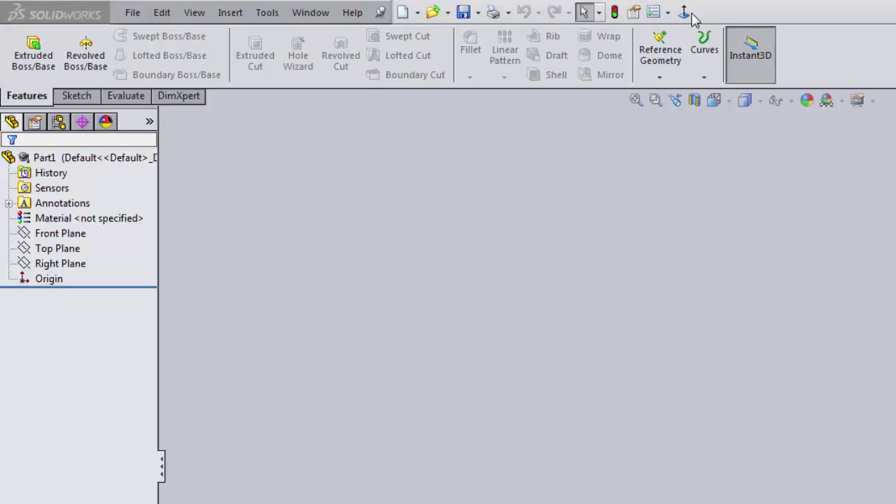
Examine the choices offered with the quick-access New and Options commands.
{"action": "left_click", "coordinate": [416, 14]}
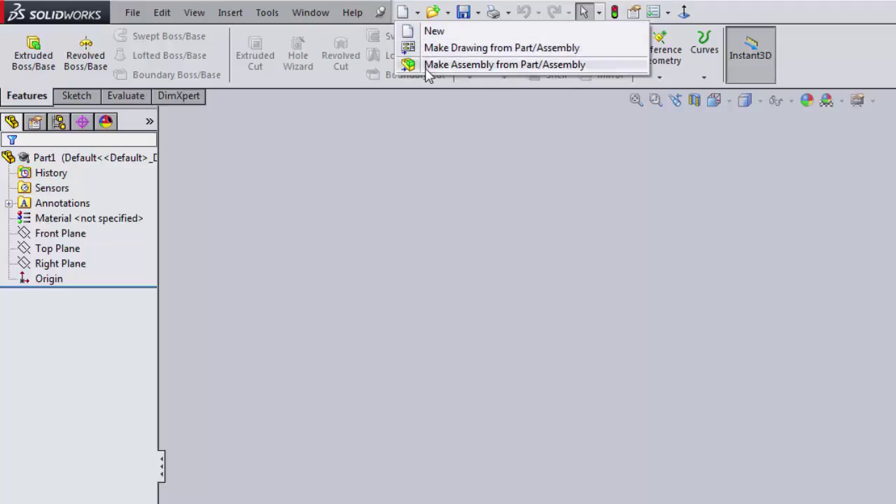
{"action": "mouse_move", "coordinate": [469, 17]}
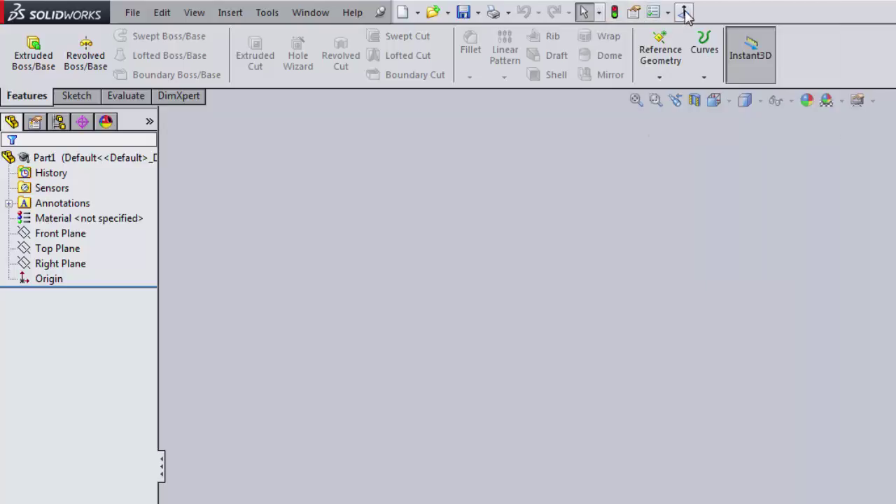
{"action": "left_click", "coordinate": [668, 13]}
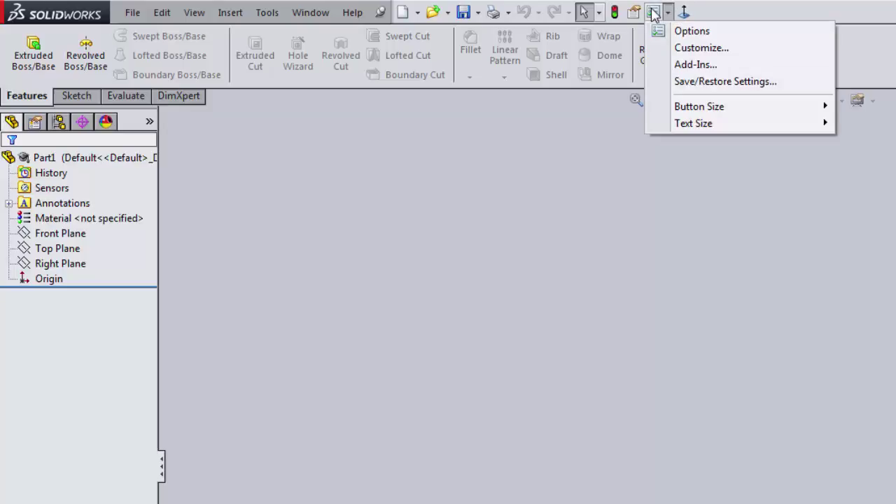
{"action": "left_click", "coordinate": [653, 14]}
{"action": "left_click", "coordinate": [668, 13]}
{"action": "left_click", "coordinate": [637, 15]}
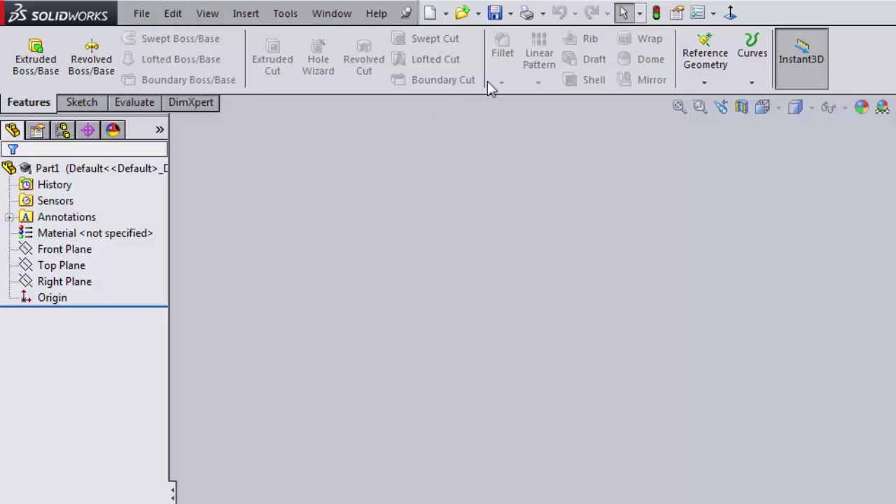
Examine the Features, Sketch, Evaluate and DimXpert command sets, ending with the Features set displayed.
{"action": "left_click", "coordinate": [812, 75]}
{"action": "left_click", "coordinate": [81, 105]}
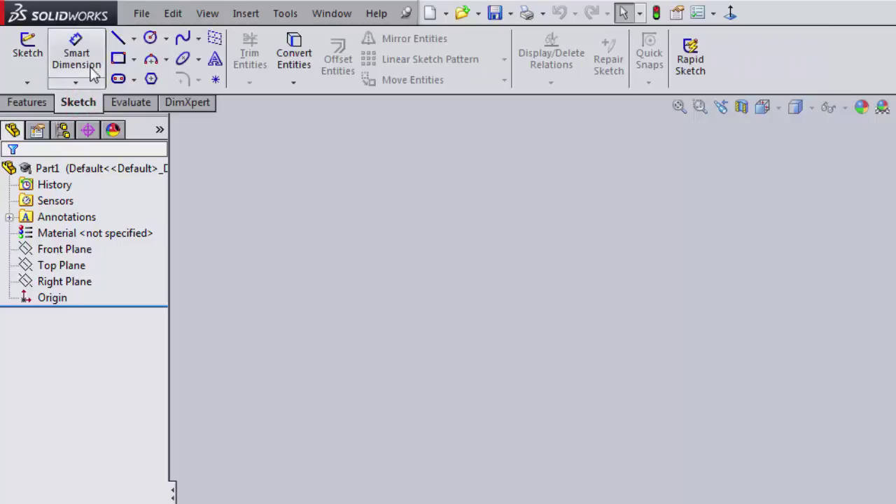
{"action": "left_click", "coordinate": [24, 102]}
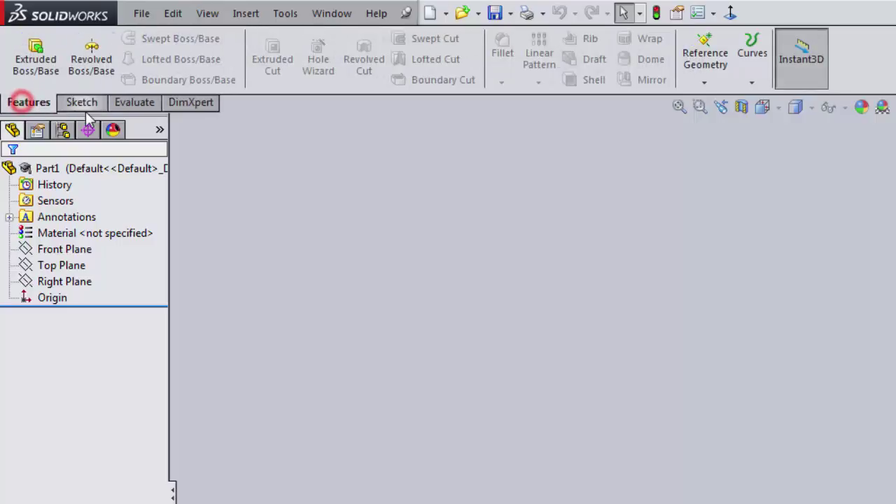
{"action": "left_click", "coordinate": [83, 103]}
{"action": "left_click", "coordinate": [32, 102]}
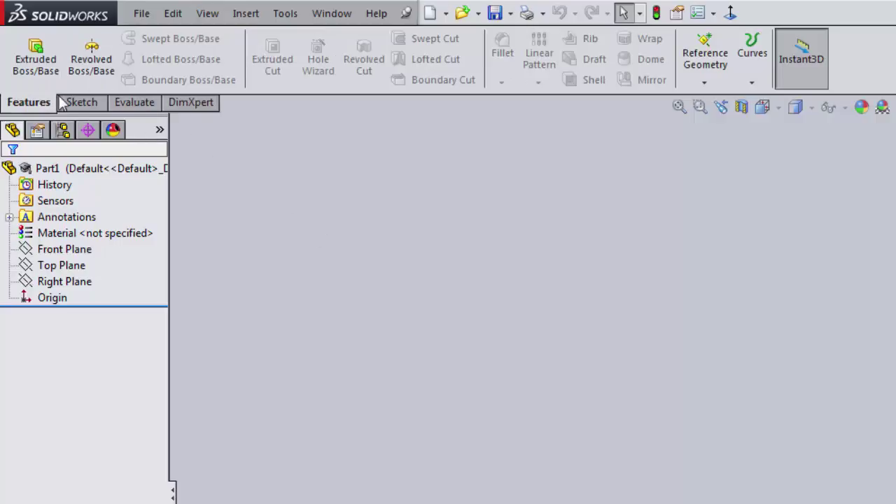
{"action": "left_click", "coordinate": [75, 104]}
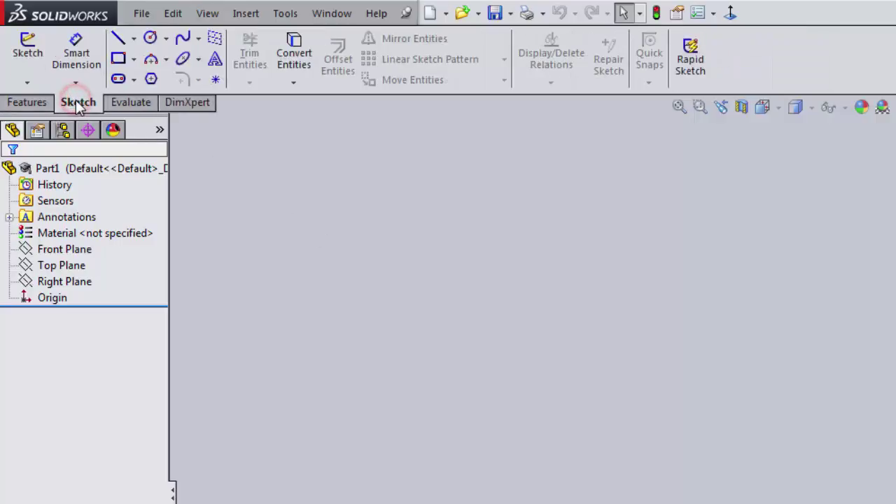
{"action": "left_click", "coordinate": [133, 105]}
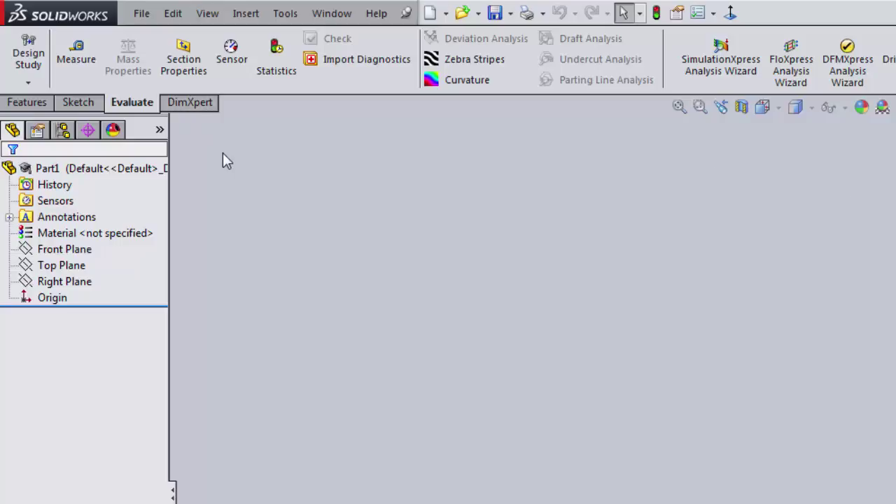
{"action": "left_click", "coordinate": [190, 103]}
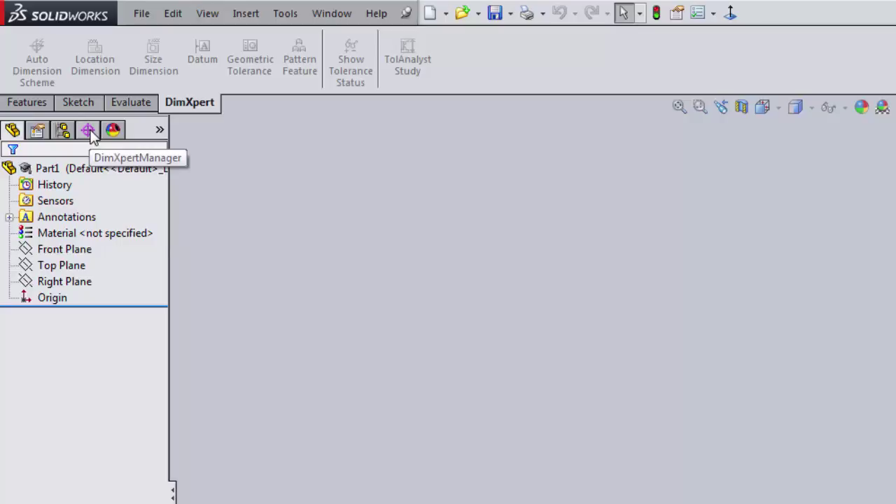
{"action": "left_click", "coordinate": [27, 102]}
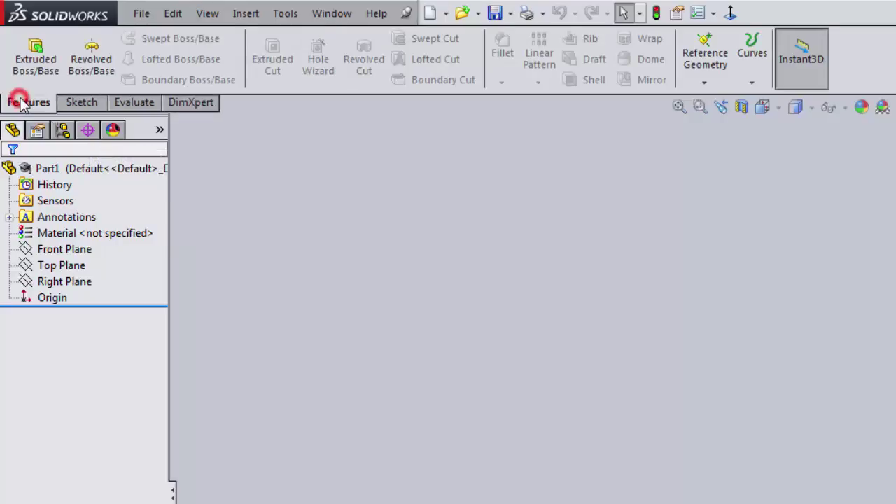
Examine the DisplayManager, ConfigurationManager and PropertyManager panes, ending with the FeatureManager design tree displayed.
{"action": "left_click", "coordinate": [114, 133]}
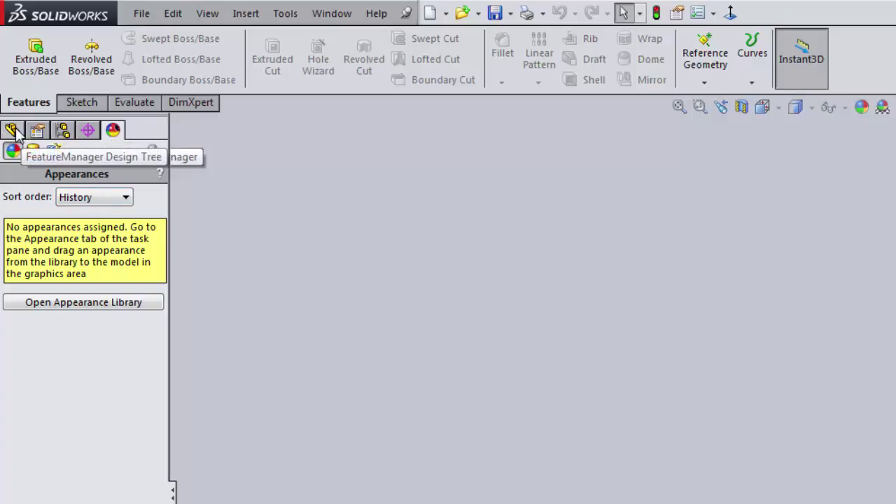
{"action": "left_click", "coordinate": [64, 134]}
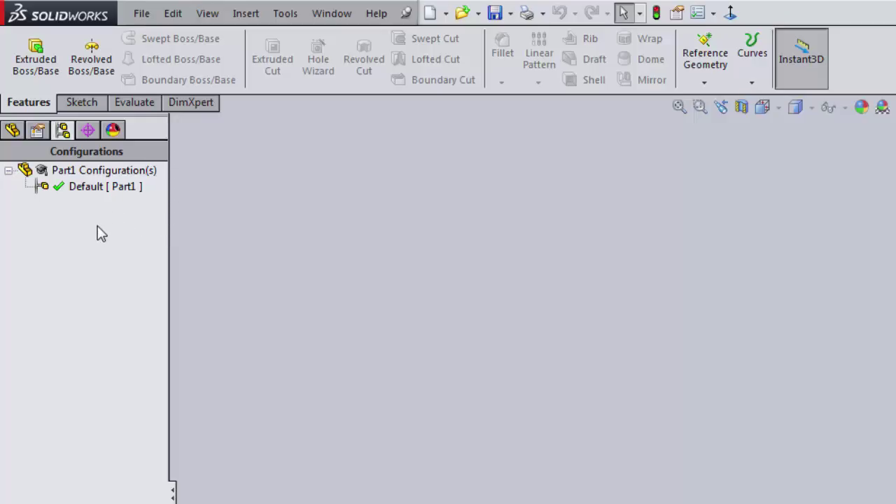
{"action": "left_click", "coordinate": [38, 133]}
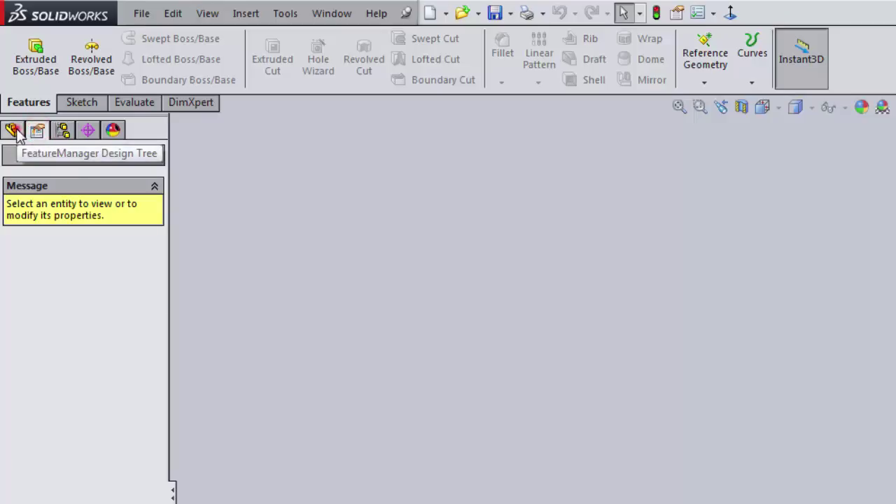
{"action": "left_click", "coordinate": [13, 131]}
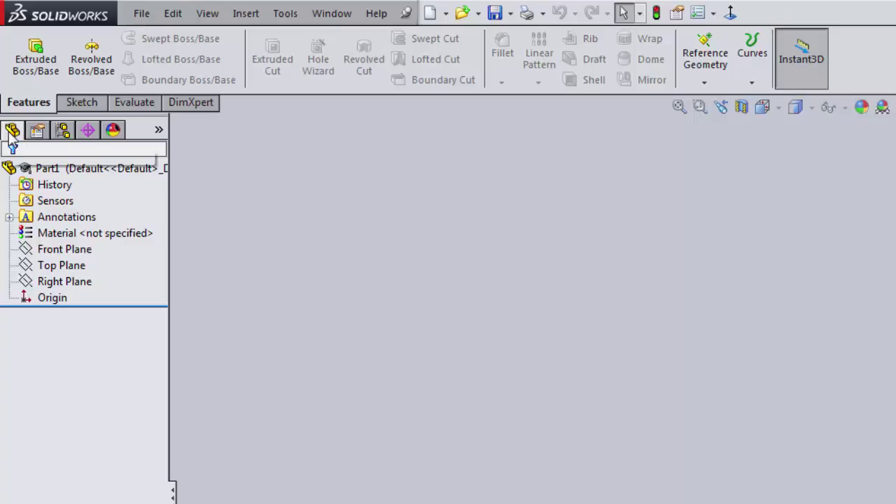
Examine the design tree's Sensors, Material, Front Plane, Top Plane, Right Plane and Origin entries by selecting them one after another.
{"action": "left_click", "coordinate": [48, 202]}
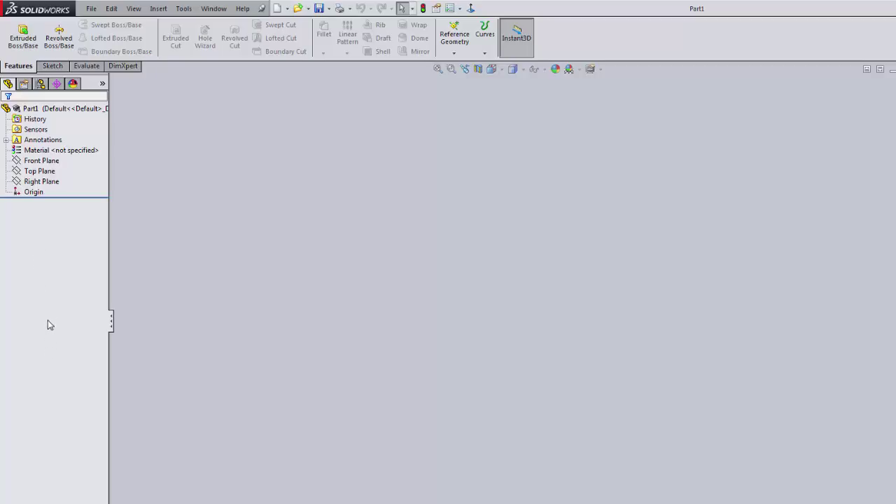
{"action": "left_click", "coordinate": [58, 151]}
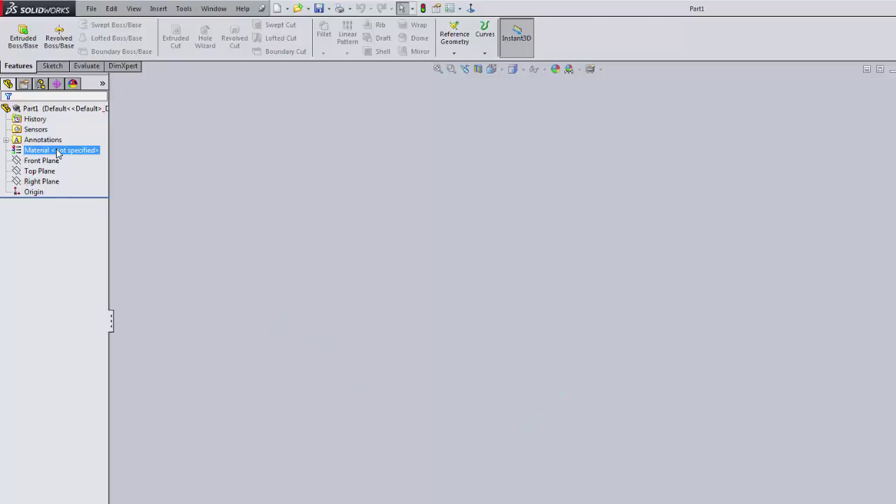
{"action": "left_click", "coordinate": [35, 130]}
{"action": "left_click", "coordinate": [34, 160]}
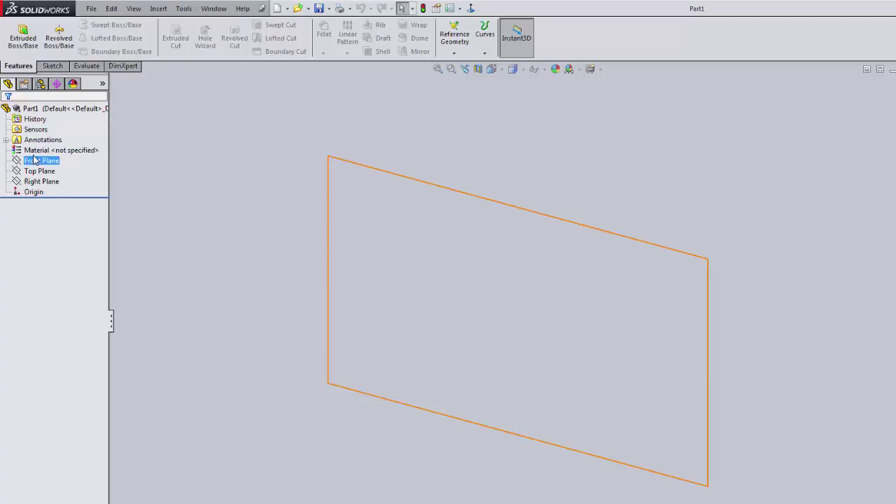
{"action": "left_click", "coordinate": [33, 171]}
{"action": "left_click", "coordinate": [33, 181]}
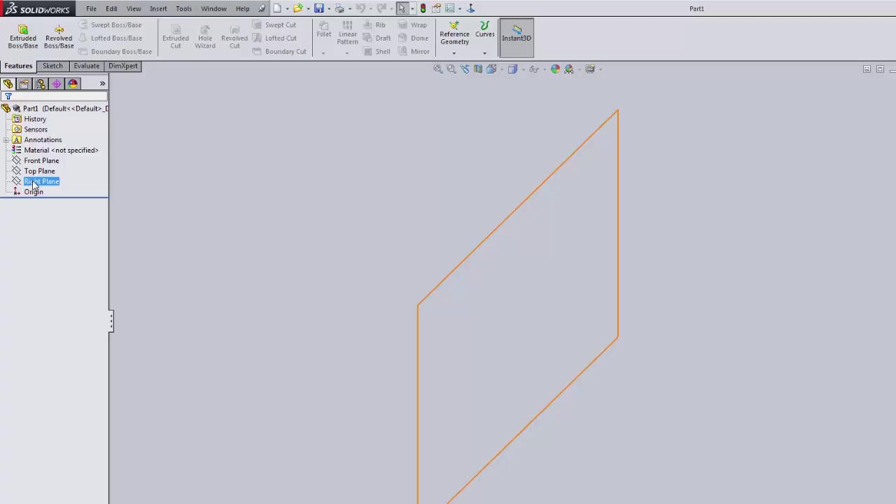
{"action": "left_click", "coordinate": [33, 192]}
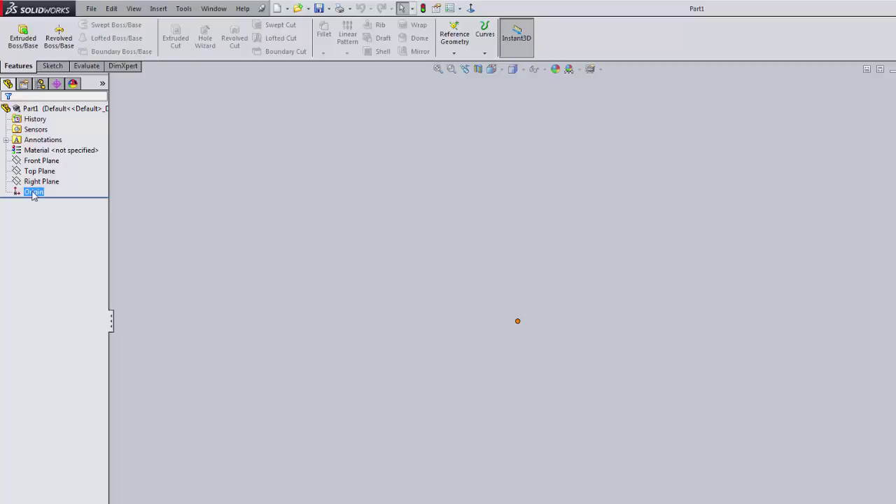
{"action": "left_click", "coordinate": [25, 242]}
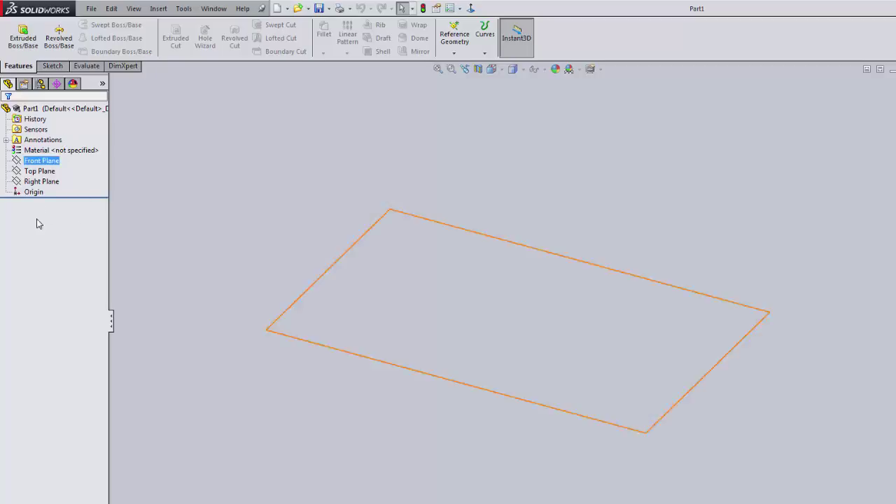
Collapse the FeatureManager tree area and restore it, twice, to compare the available graphics area.
{"action": "left_click", "coordinate": [112, 320]}
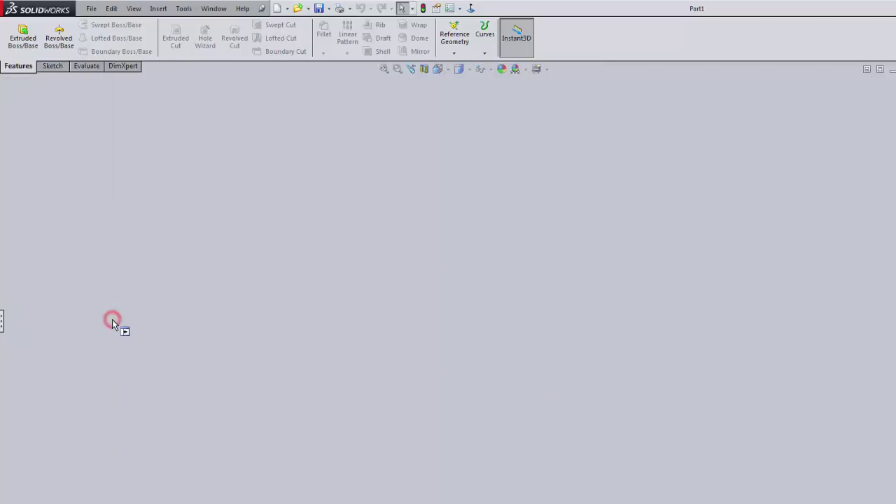
{"action": "left_click", "coordinate": [2, 321]}
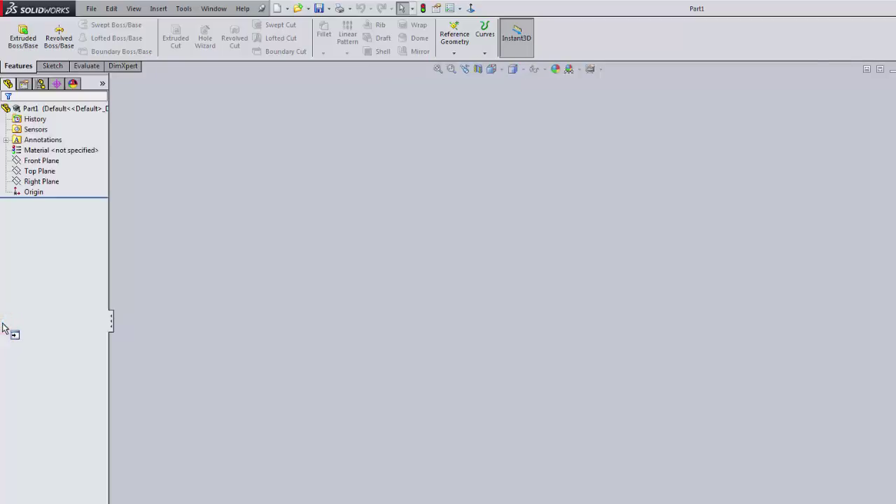
{"action": "left_click", "coordinate": [112, 316]}
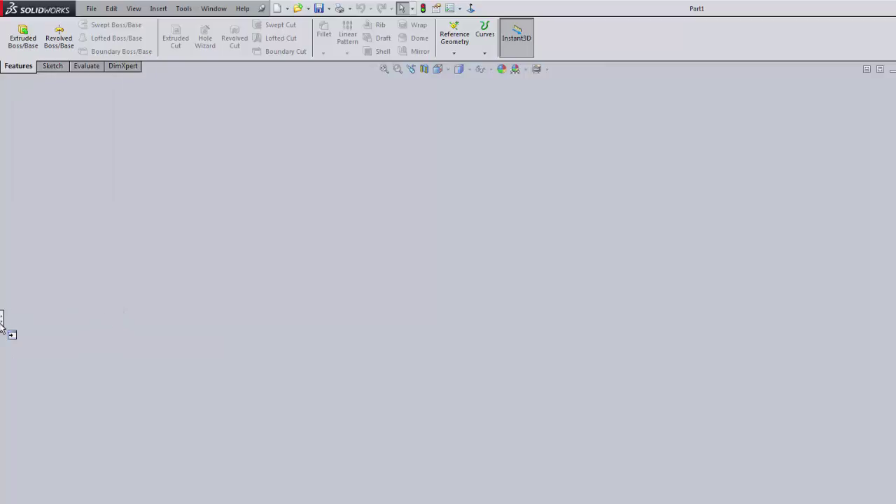
{"action": "left_click", "coordinate": [2, 321]}
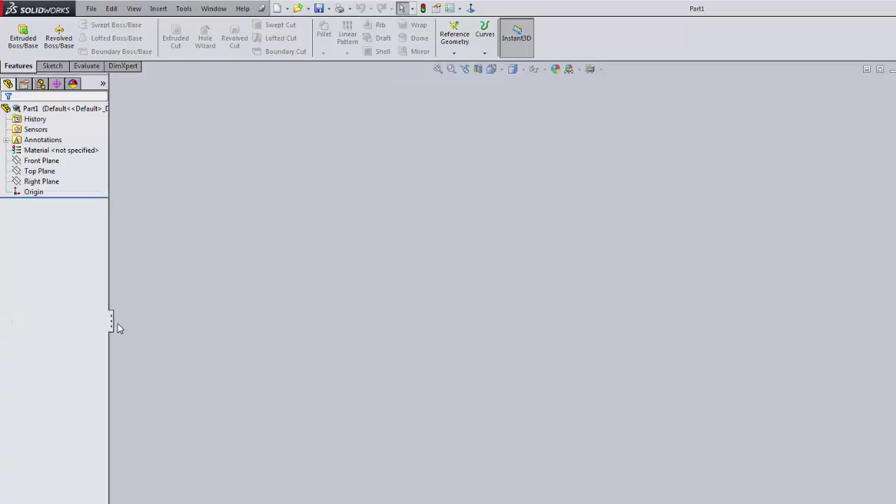
{"action": "left_click_drag", "start_coordinate": [112, 323], "coordinate": [111, 346]}
Examine the View commands and view orientation choices, toggling the View Selector cube off and on.
{"action": "left_click", "coordinate": [133, 9]}
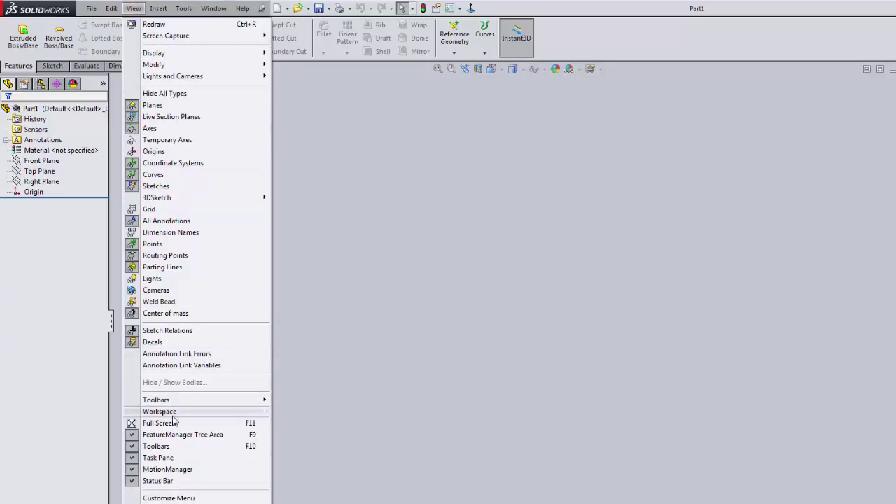
{"action": "left_click", "coordinate": [425, 236]}
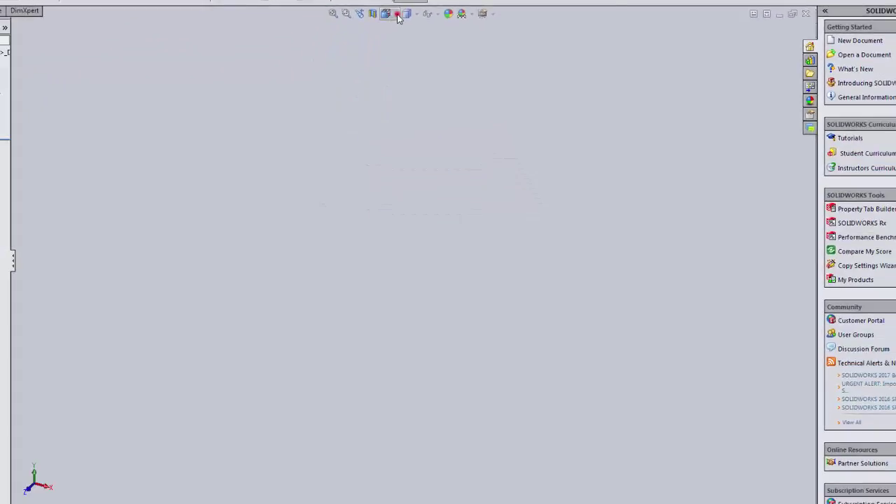
{"action": "left_click", "coordinate": [396, 14]}
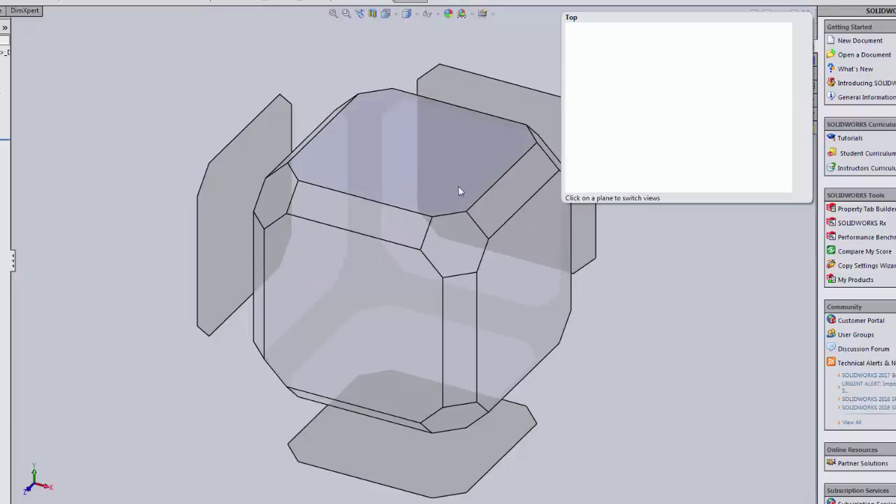
{"action": "left_click", "coordinate": [395, 17]}
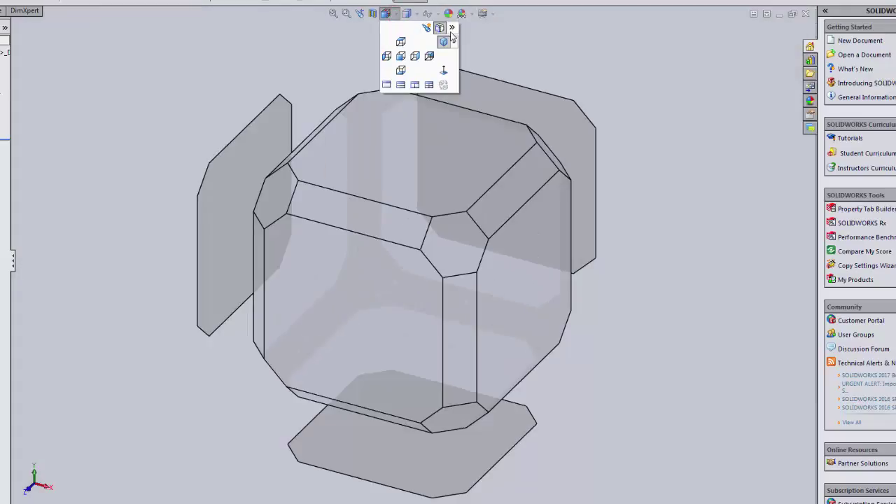
{"action": "left_click", "coordinate": [441, 33]}
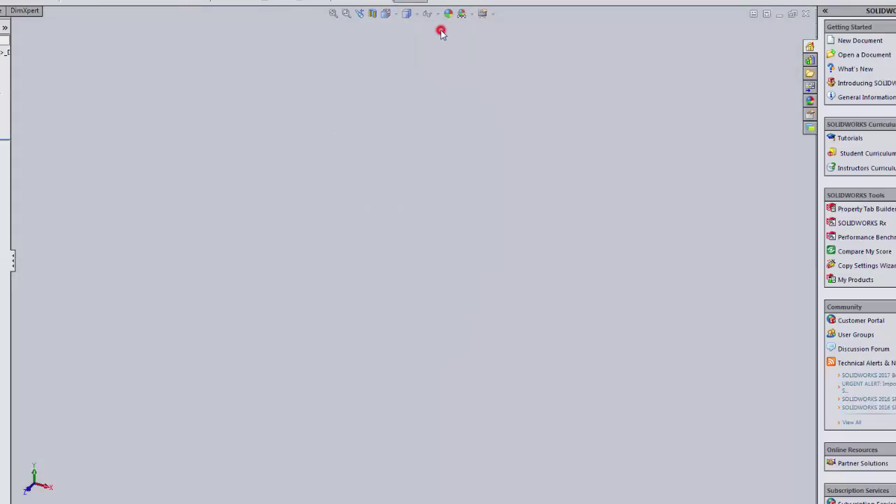
{"action": "left_click", "coordinate": [389, 14]}
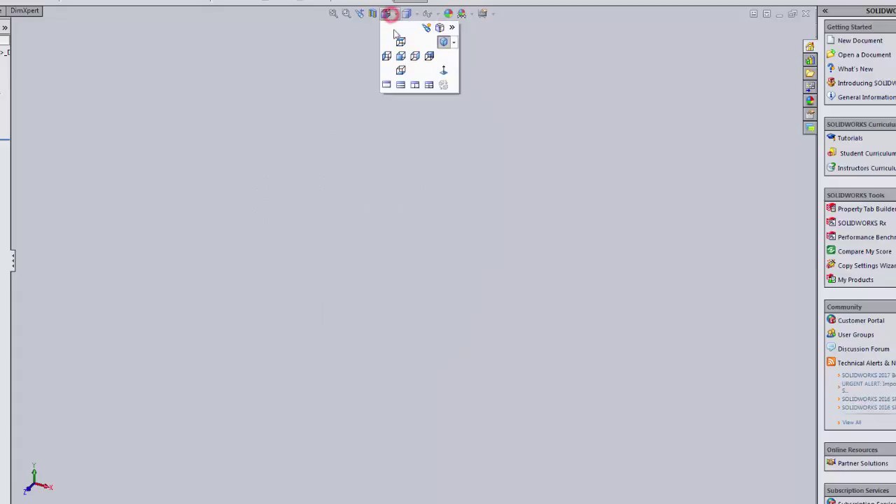
{"action": "left_click", "coordinate": [441, 28]}
{"action": "left_click", "coordinate": [534, 48]}
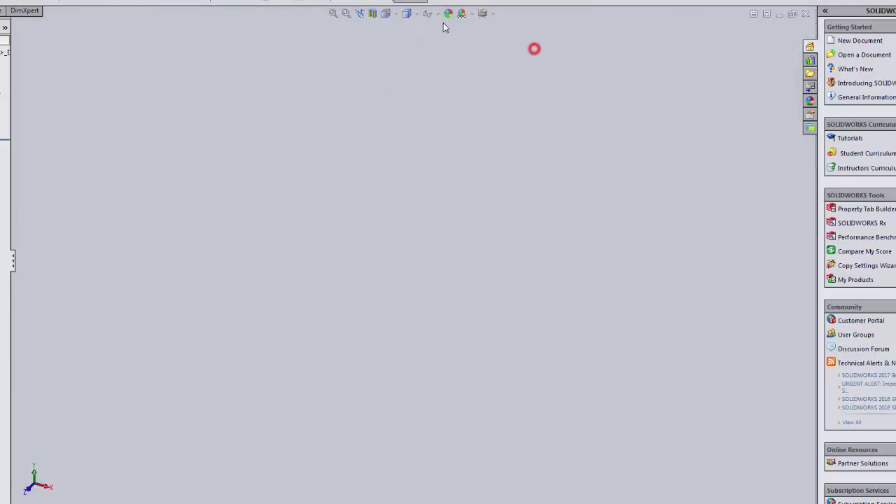
Examine the display style choices and the hide/show item types offered for the graphics area.
{"action": "left_click", "coordinate": [413, 14]}
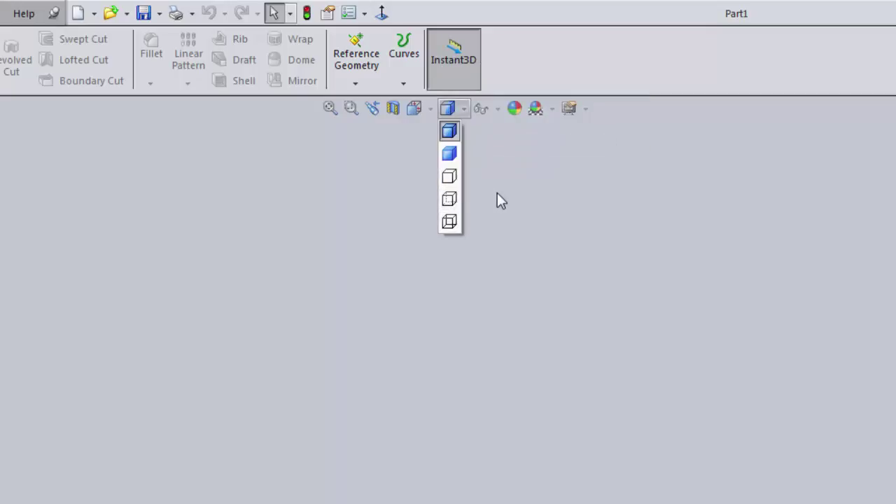
{"action": "left_click", "coordinate": [547, 191]}
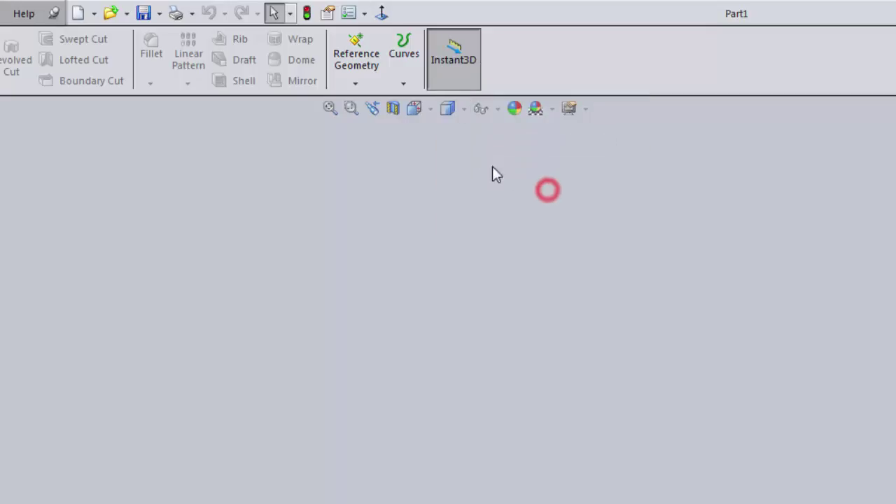
{"action": "left_click", "coordinate": [498, 109]}
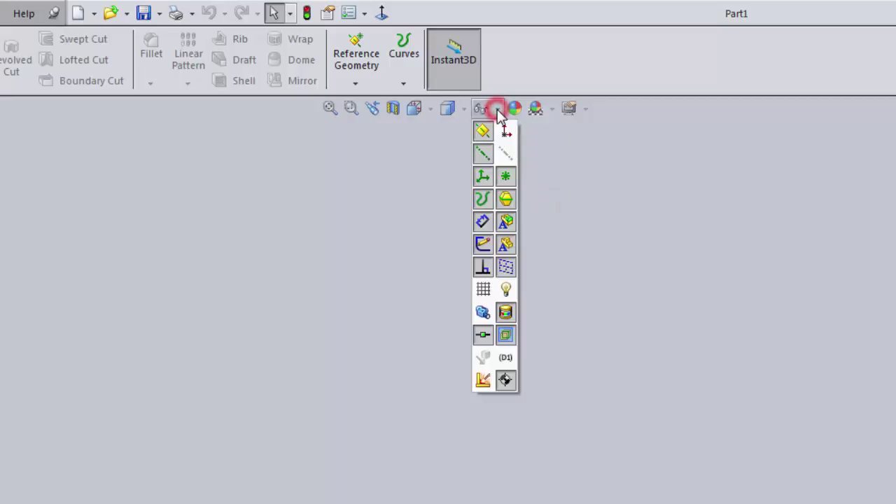
{"action": "left_click", "coordinate": [562, 171]}
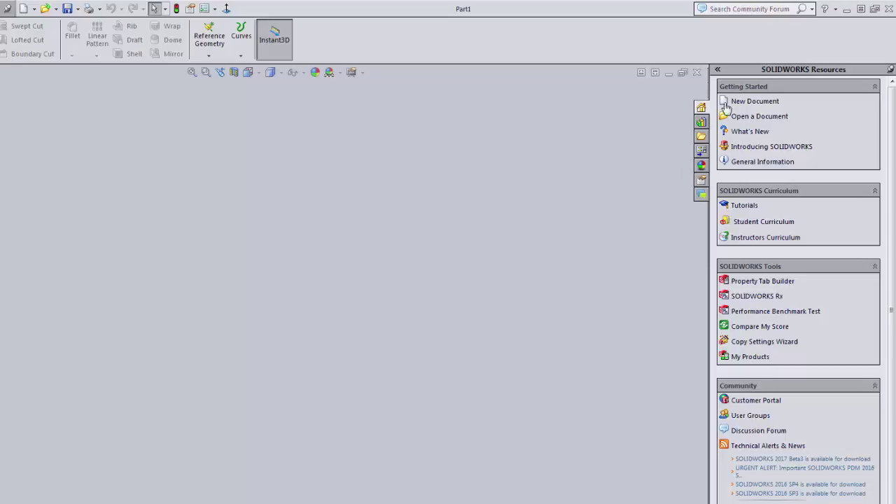
Examine the Design Library folders, File Explorer, Appearances, custom properties and SOLIDWORKS Forum panes, ending with SOLIDWORKS Resources.
{"action": "left_click", "coordinate": [701, 123]}
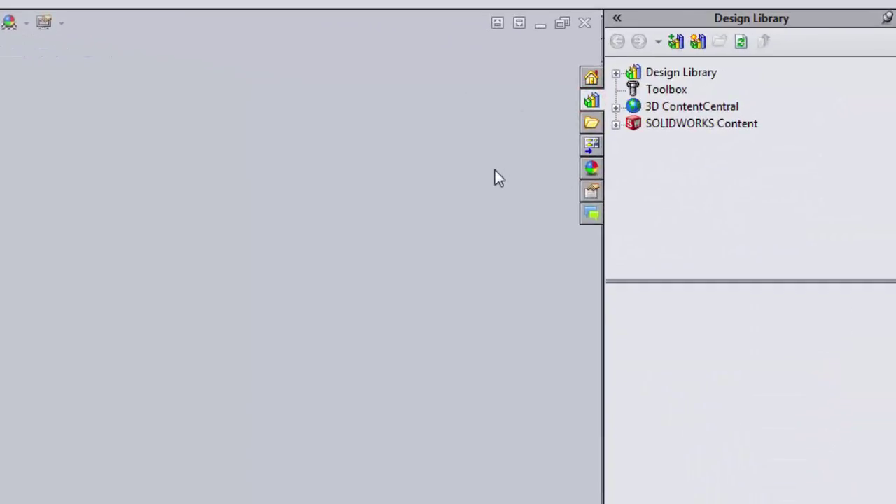
{"action": "left_click", "coordinate": [614, 73]}
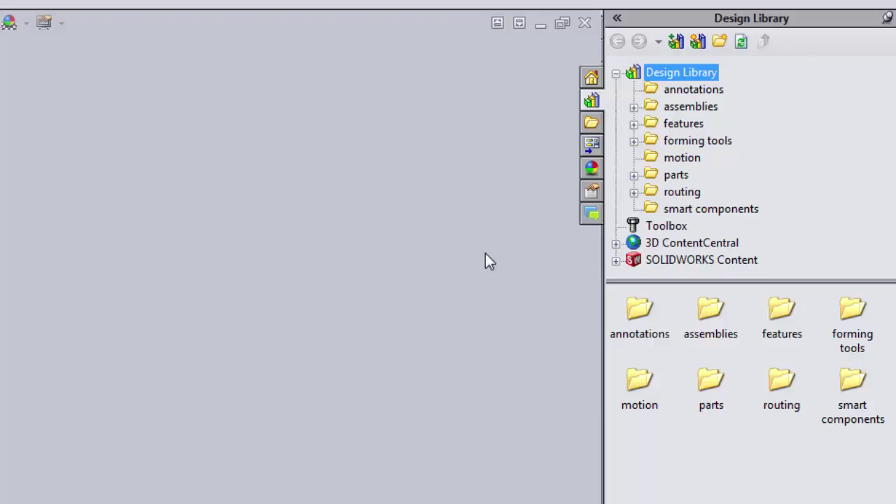
{"action": "left_click", "coordinate": [591, 123]}
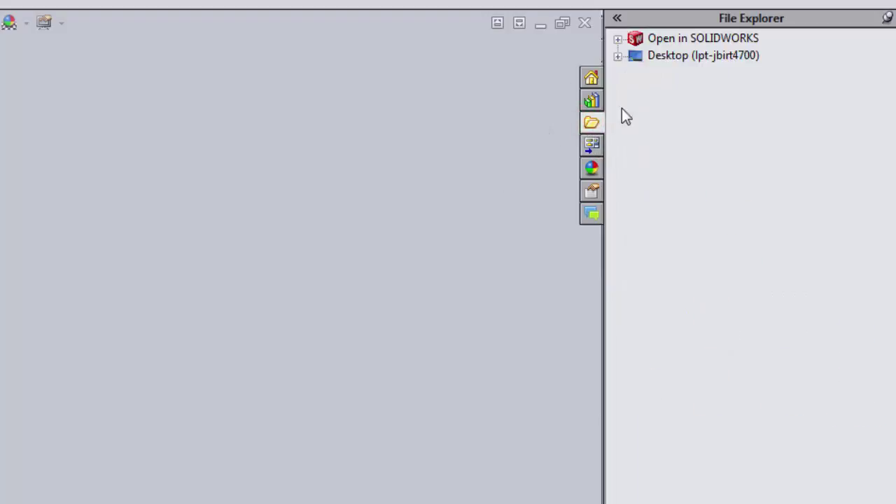
{"action": "left_click", "coordinate": [591, 171]}
{"action": "left_click", "coordinate": [591, 192]}
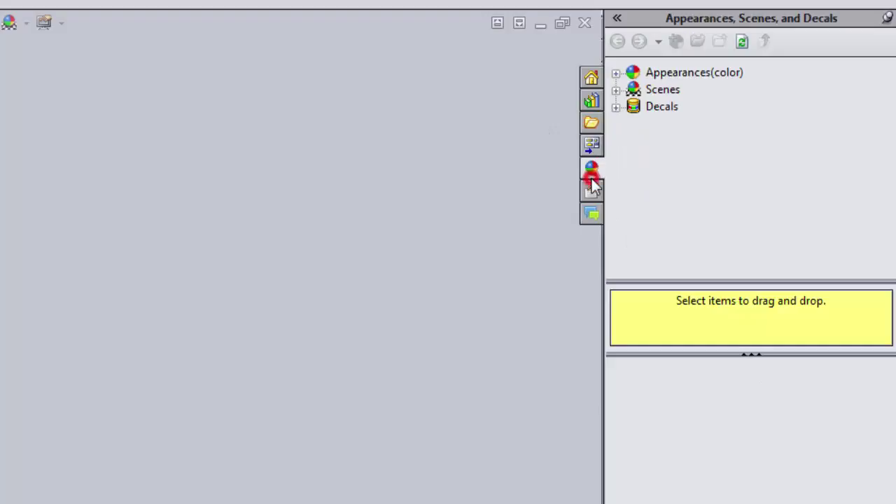
{"action": "left_click", "coordinate": [592, 217]}
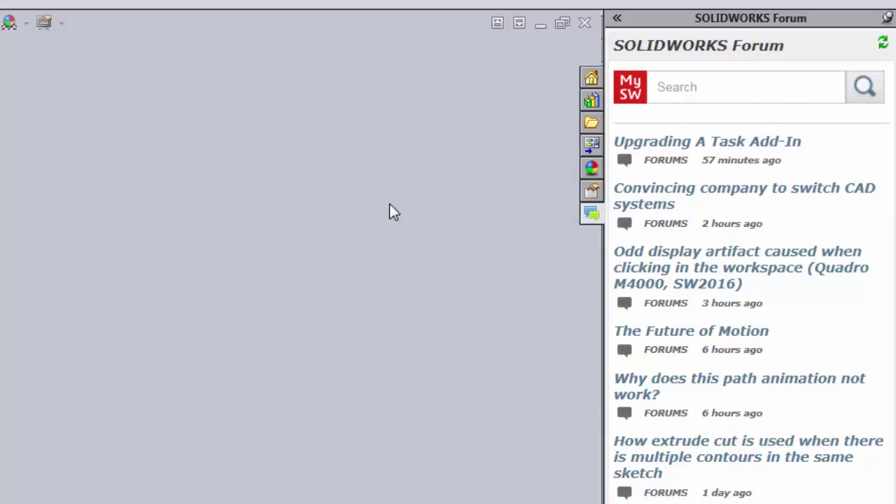
{"action": "left_click", "coordinate": [591, 78]}
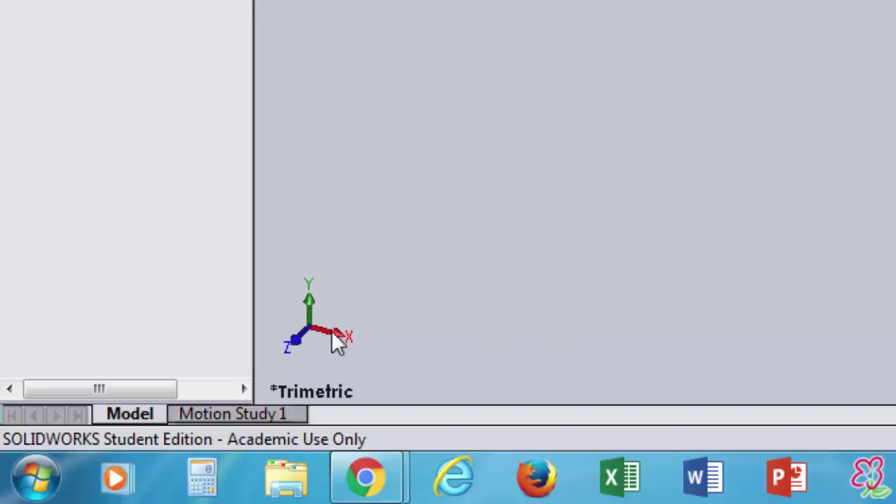
Reorient the view along the Z, X and Y axes with the reference triad, ending in the Top view.
{"action": "left_click", "coordinate": [294, 341]}
{"action": "left_click", "coordinate": [338, 332]}
{"action": "left_click", "coordinate": [308, 304]}
{"action": "left_click", "coordinate": [295, 341]}
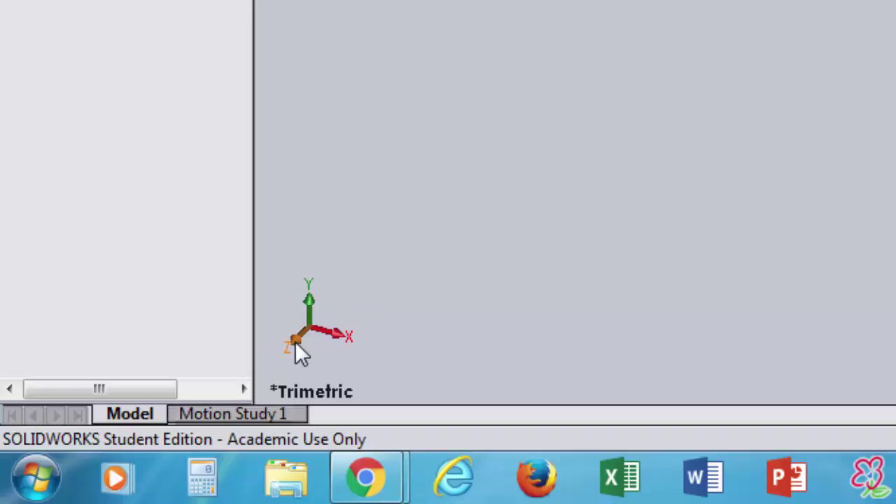
{"action": "left_click", "coordinate": [331, 327]}
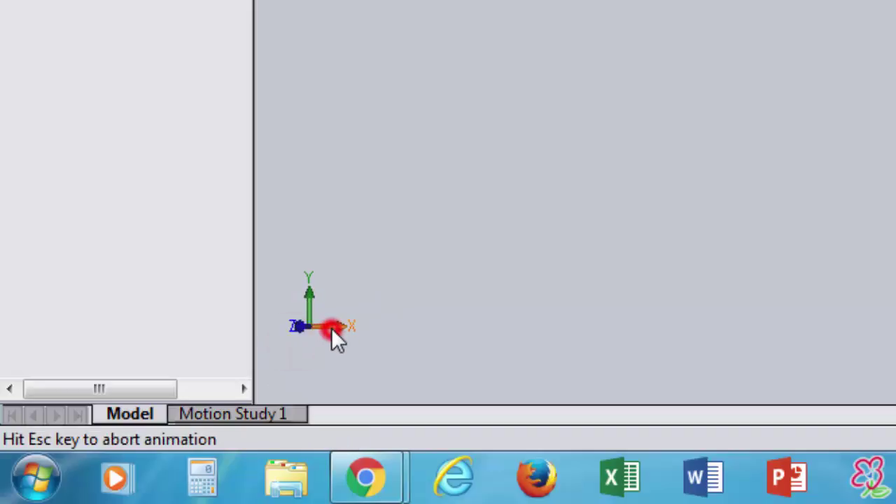
{"action": "left_click", "coordinate": [309, 295]}
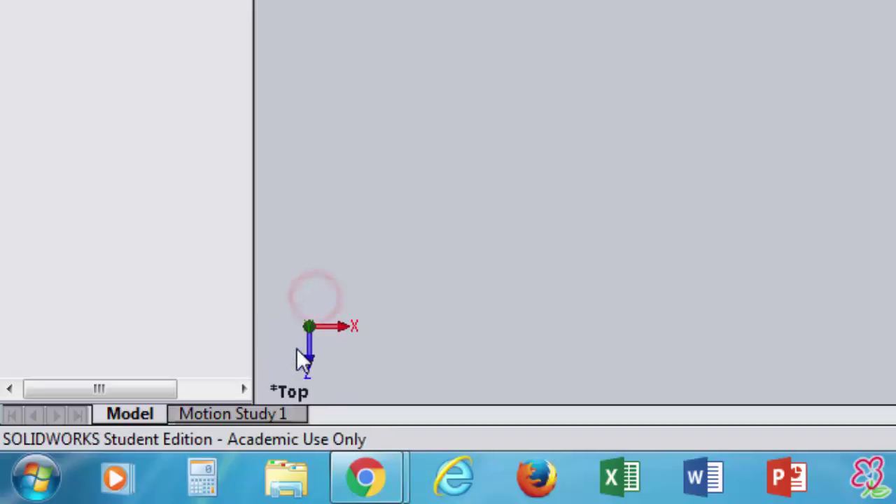
{"action": "left_click", "coordinate": [310, 359]}
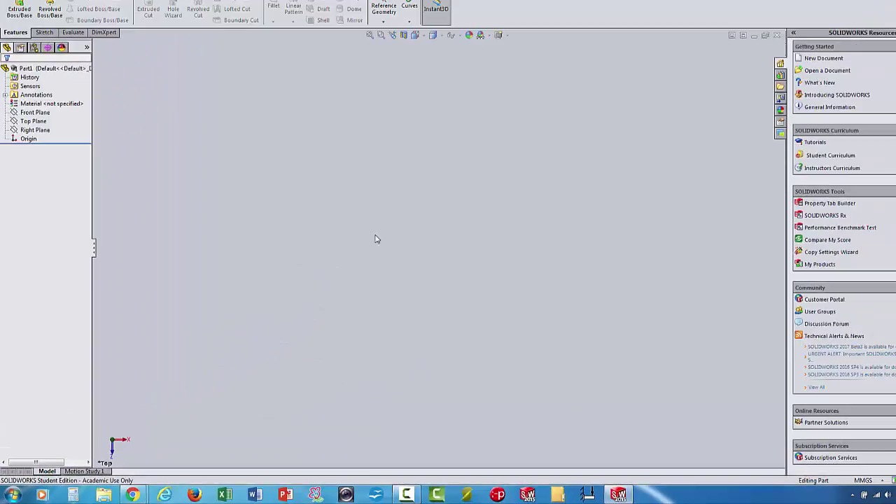
Step back through the earlier view orientations with the Previous View command.
{"action": "left_click", "coordinate": [394, 43]}
{"action": "left_click", "coordinate": [394, 43]}
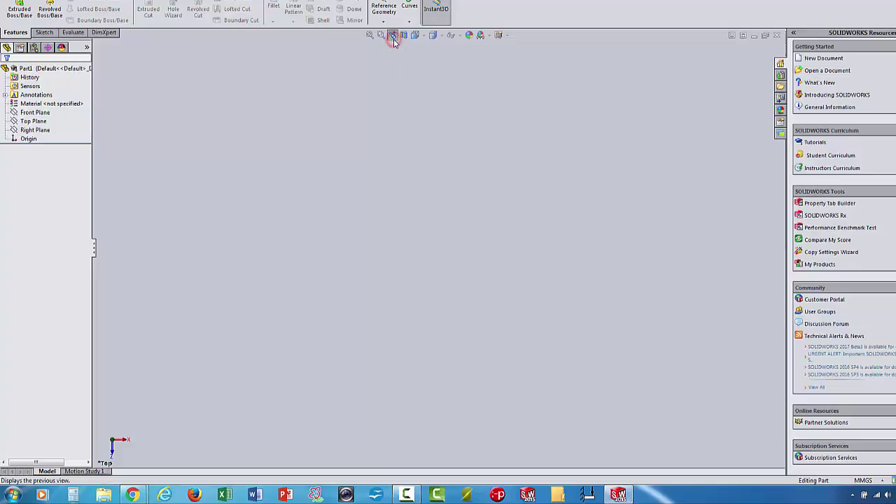
{"action": "left_click", "coordinate": [393, 39]}
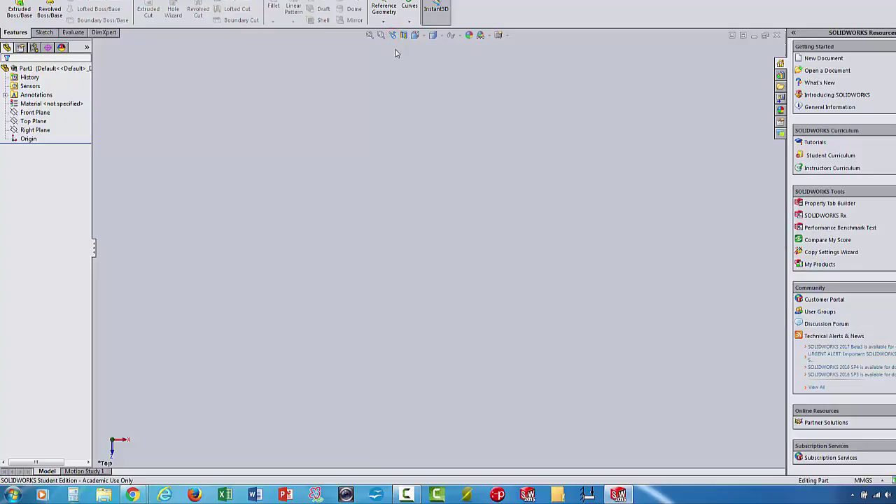
{"action": "left_click", "coordinate": [394, 36]}
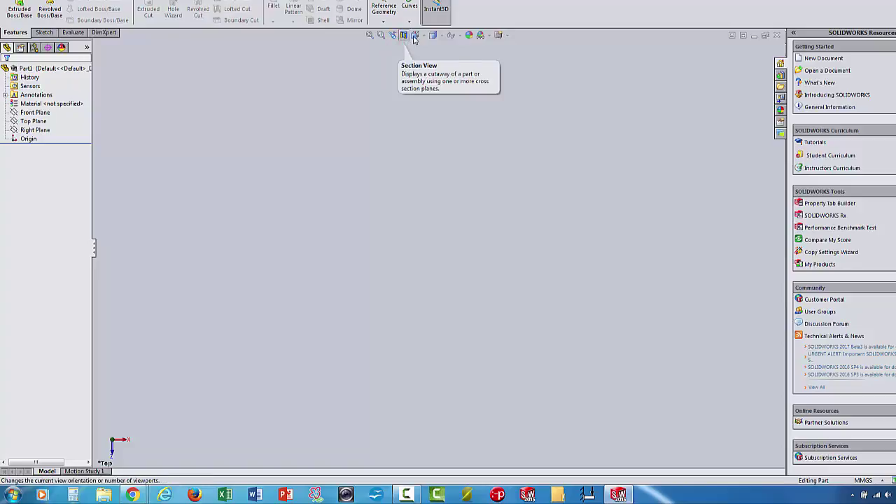
Change the part's view orientation to Trimetric.
{"action": "left_click", "coordinate": [418, 39]}
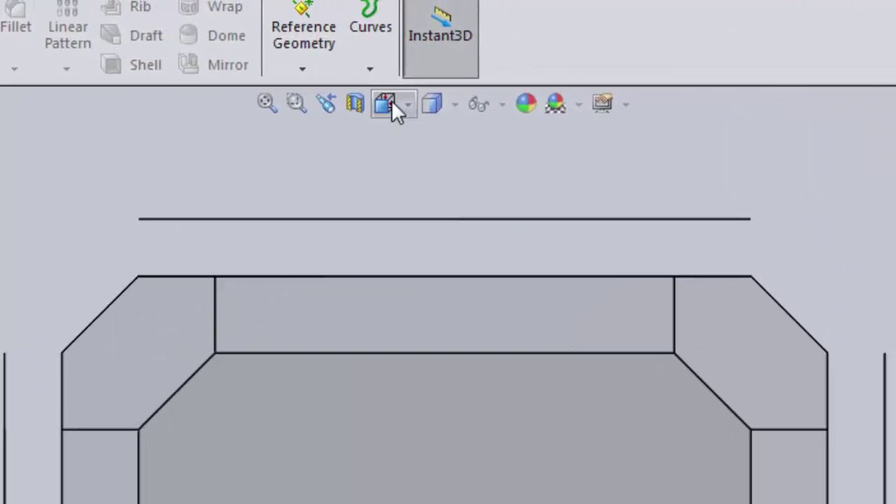
{"action": "left_click", "coordinate": [390, 102]}
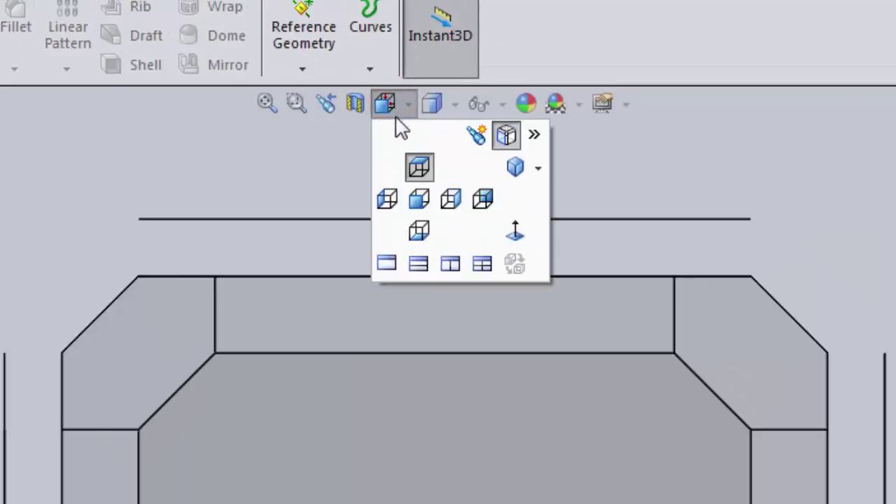
{"action": "left_click", "coordinate": [537, 170]}
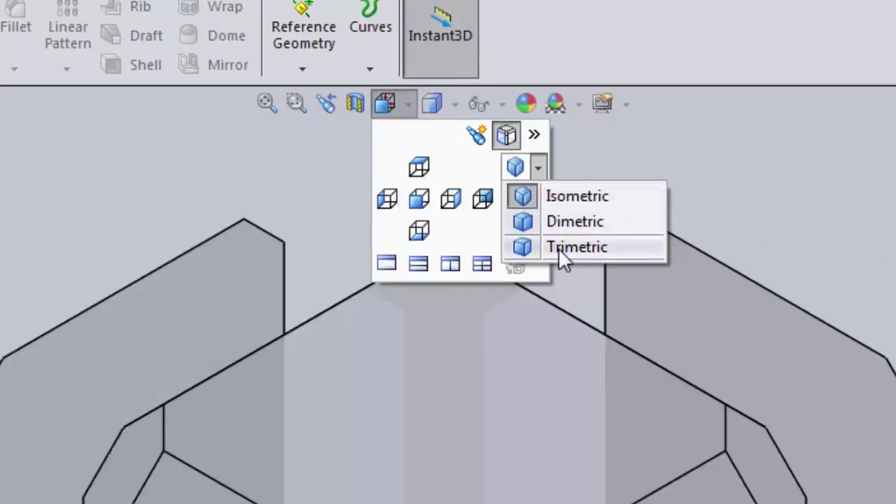
{"action": "left_click", "coordinate": [558, 248]}
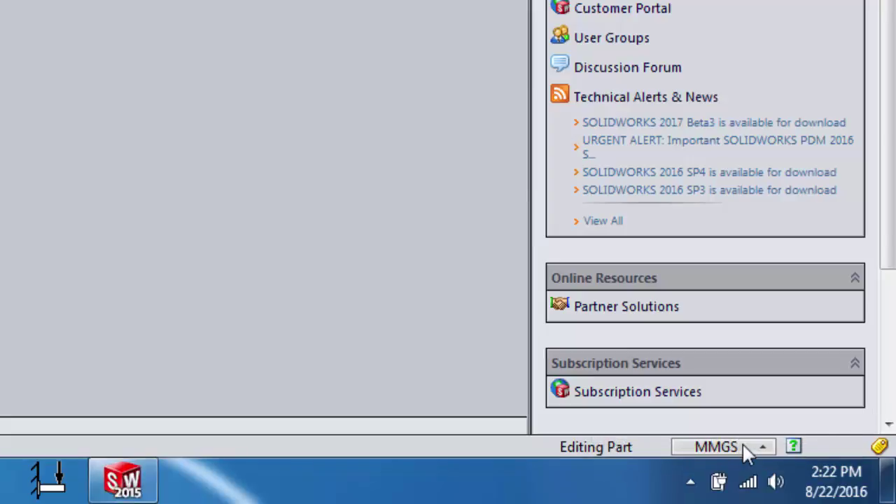
Set the document's unit system to IPS (inch, pound, second).
{"action": "left_click", "coordinate": [743, 446]}
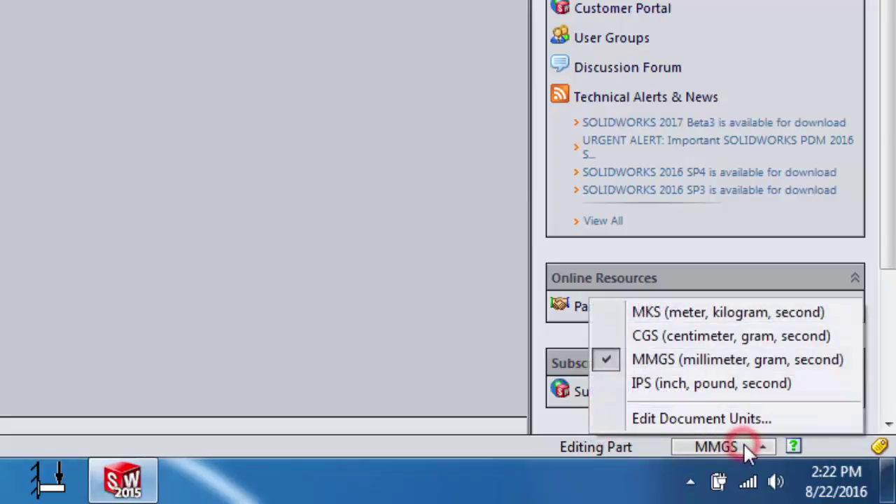
{"action": "left_click", "coordinate": [753, 386]}
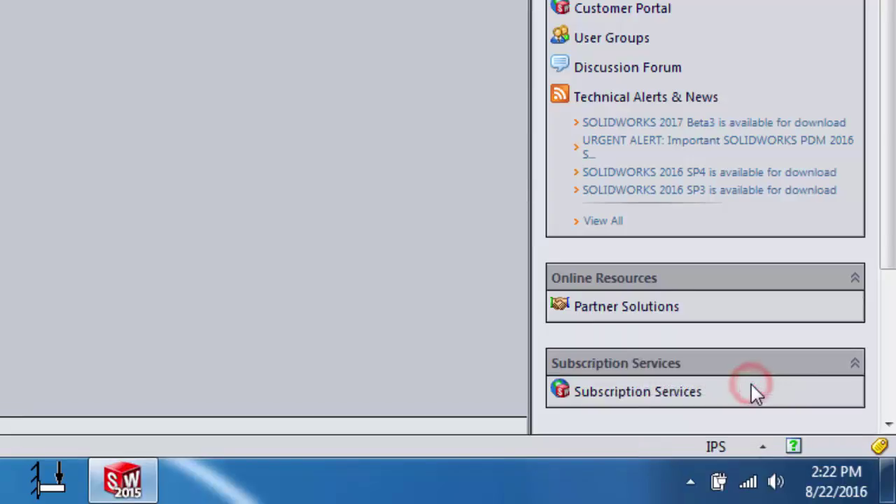
{"action": "left_click", "coordinate": [744, 445]}
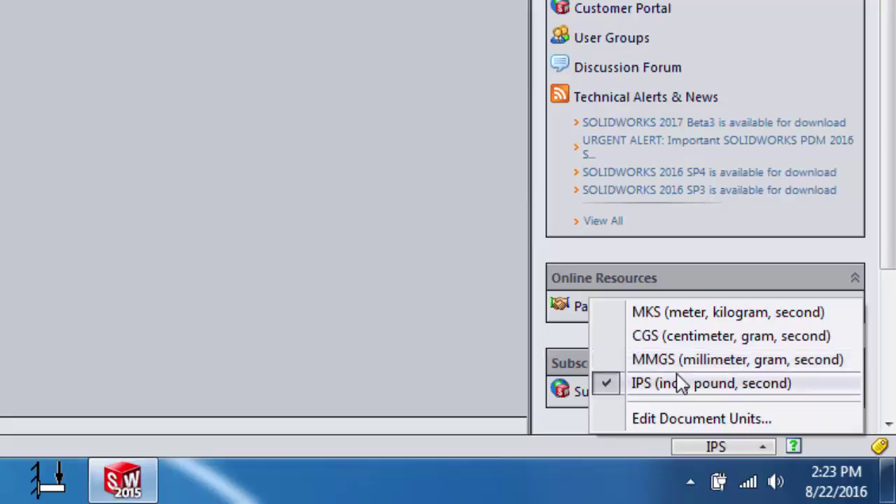
{"action": "left_click", "coordinate": [726, 448]}
{"action": "left_click", "coordinate": [727, 449]}
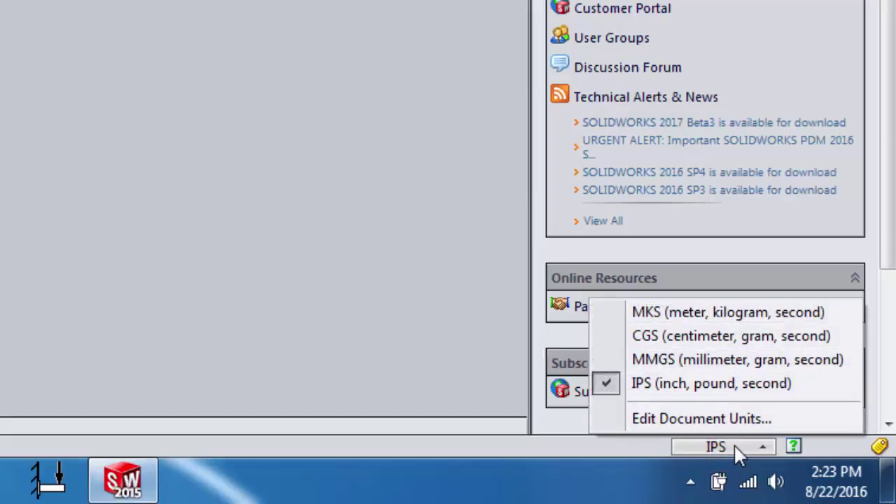
{"action": "left_click", "coordinate": [274, 116]}
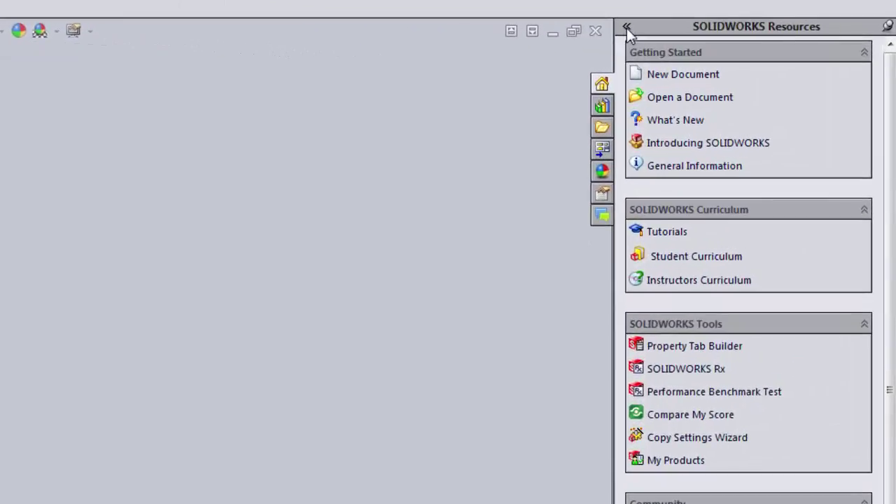
Try out expanding and resizing the task pane, and collapse it so that the graphics area gets the full width.
{"action": "left_click", "coordinate": [627, 28]}
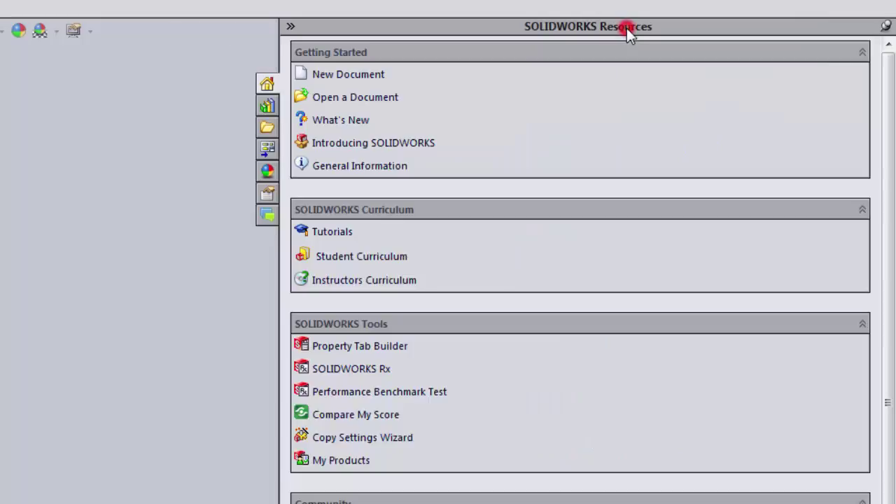
{"action": "left_click", "coordinate": [289, 28]}
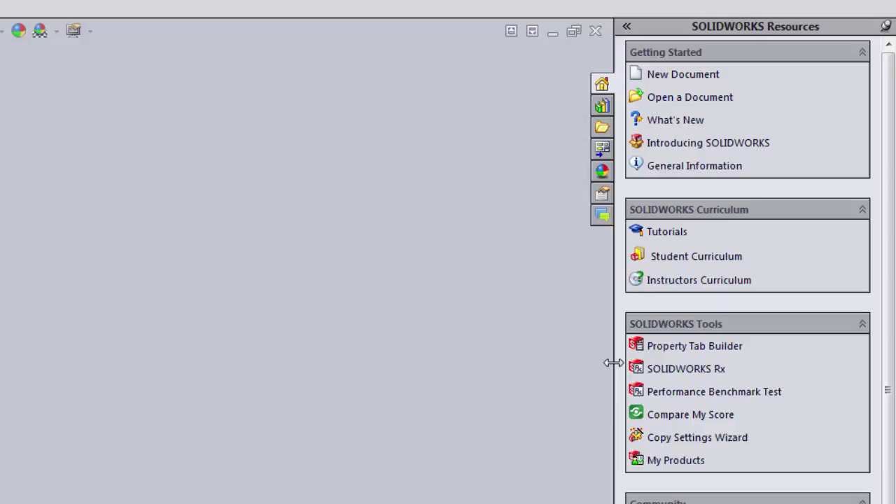
{"action": "left_click_drag", "start_coordinate": [614, 363], "coordinate": [774, 450]}
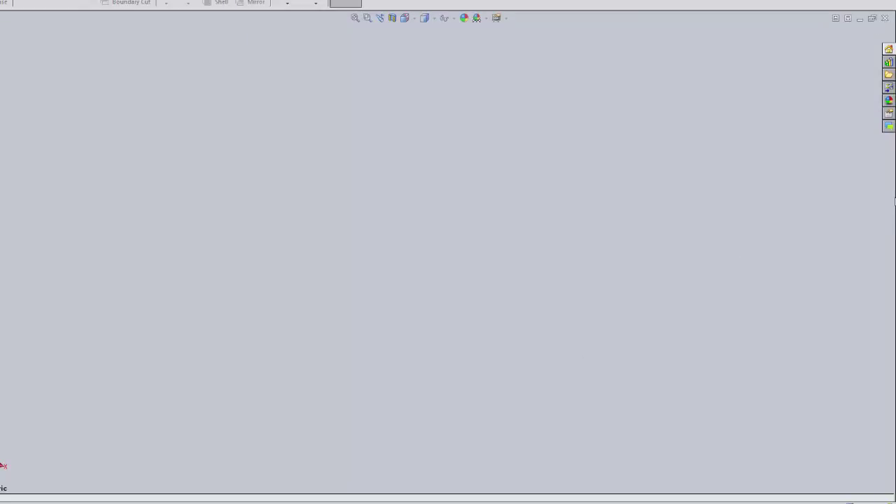
{"action": "left_click_drag", "start_coordinate": [892, 197], "coordinate": [758, 196]}
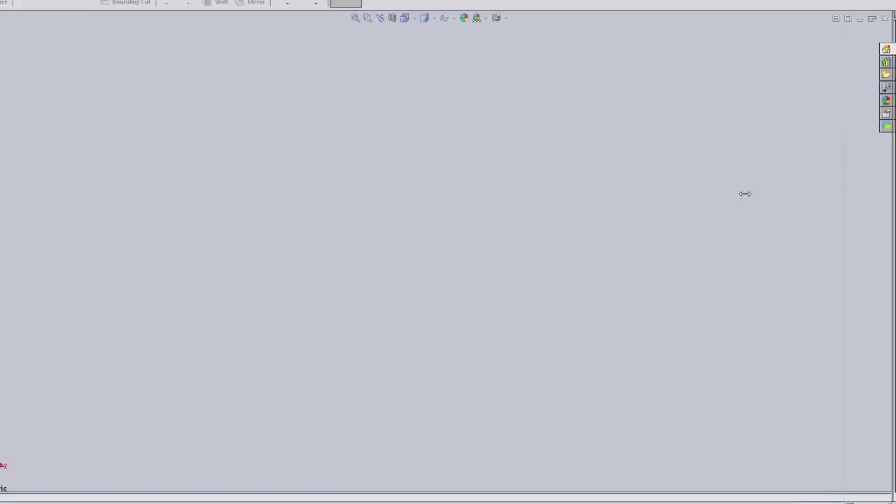
{"action": "left_click_drag", "start_coordinate": [827, 207], "coordinate": [892, 207]}
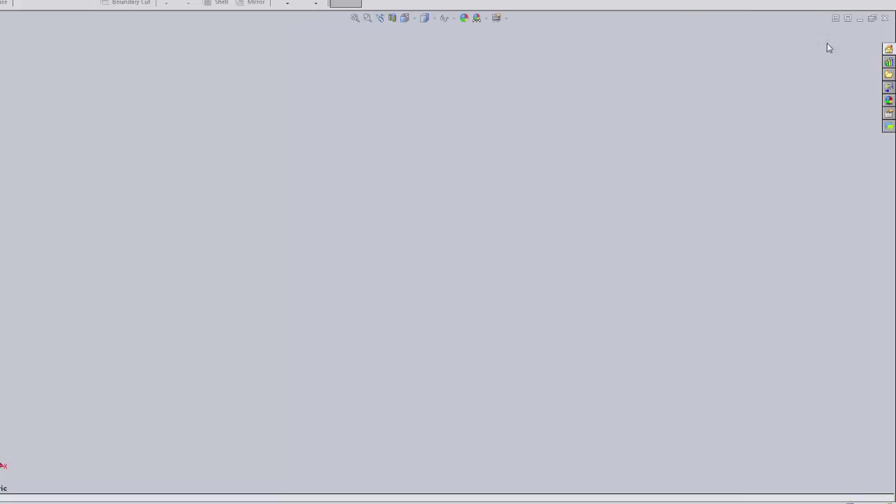
{"action": "left_click", "coordinate": [889, 50]}
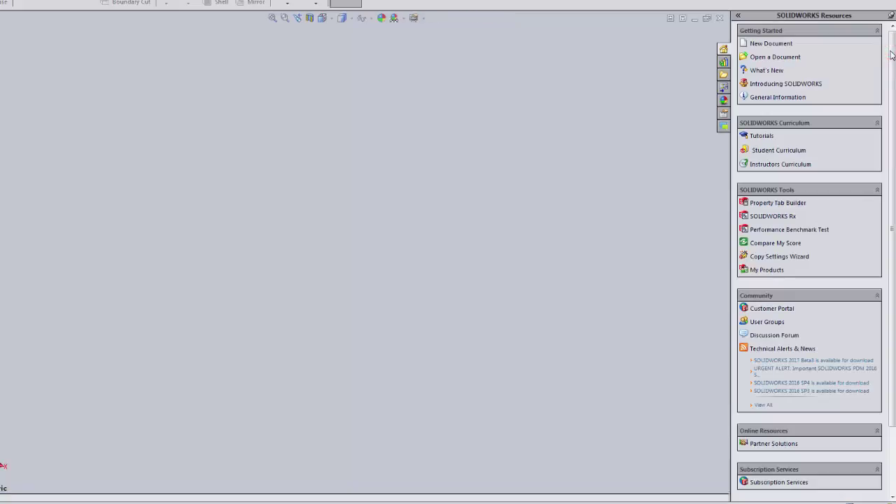
{"action": "left_click", "coordinate": [732, 272]}
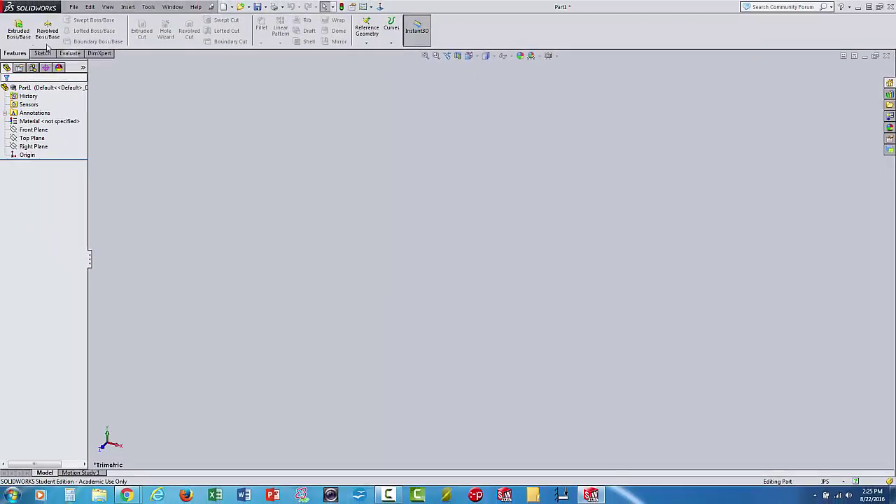
Float the CommandManager, dock it vertically beside the feature tree, float it again and return it to its original horizontal docking above the graphics area.
{"action": "left_click_drag", "start_coordinate": [15, 56], "coordinate": [345, 89]}
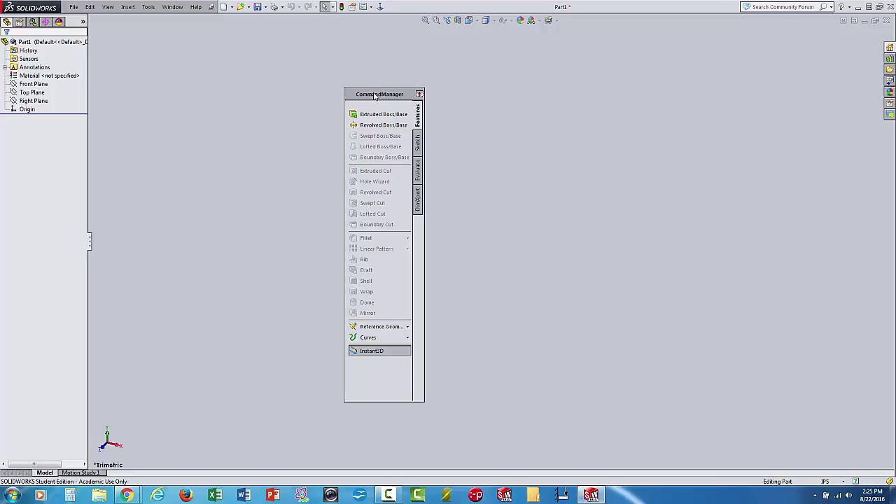
{"action": "left_click_drag", "start_coordinate": [375, 96], "coordinate": [474, 110]}
{"action": "left_click_drag", "start_coordinate": [110, 198], "coordinate": [15, 245]}
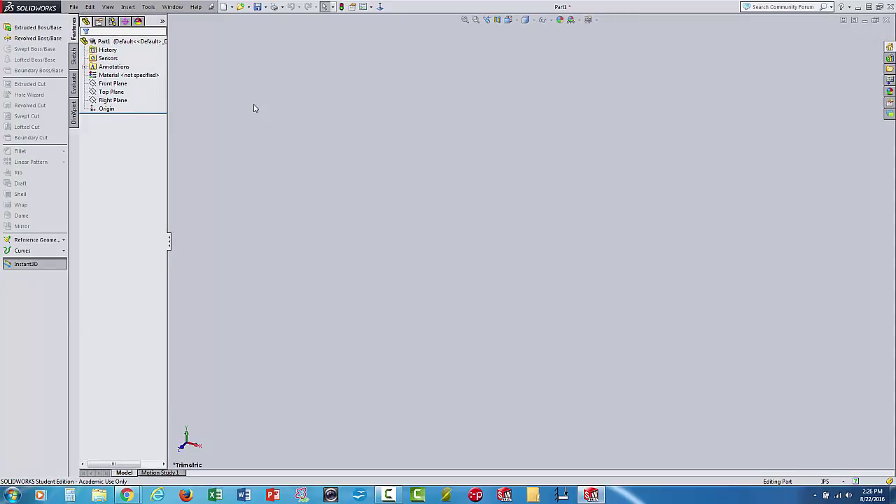
{"action": "left_click_drag", "start_coordinate": [33, 310], "coordinate": [476, 152]}
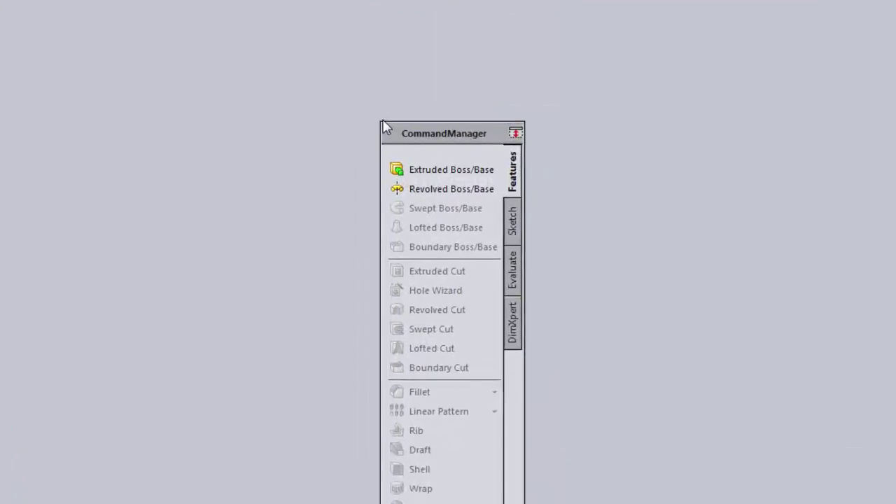
{"action": "double_click", "coordinate": [462, 134]}
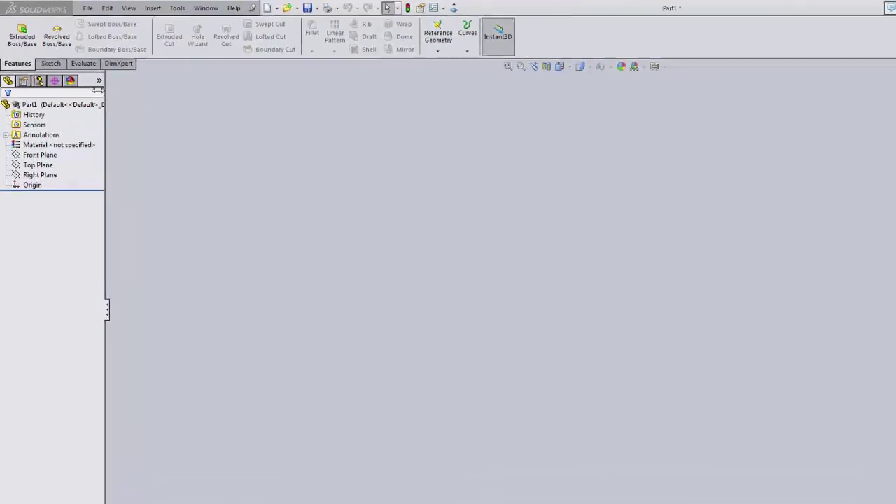
{"action": "left_click", "coordinate": [45, 53]}
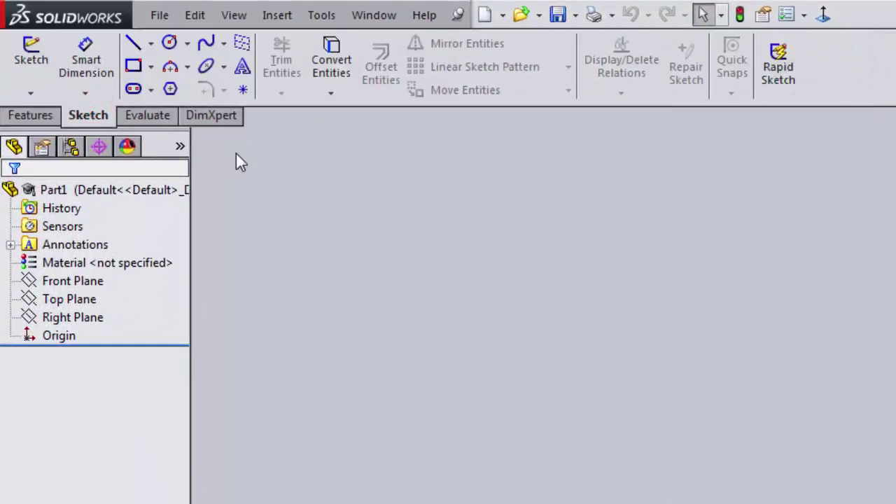
{"action": "left_click", "coordinate": [133, 67]}
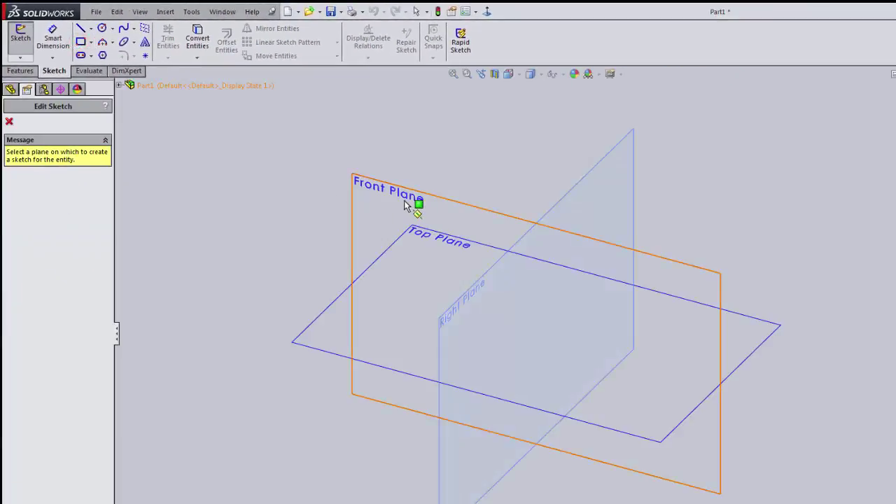
{"action": "left_click", "coordinate": [482, 216]}
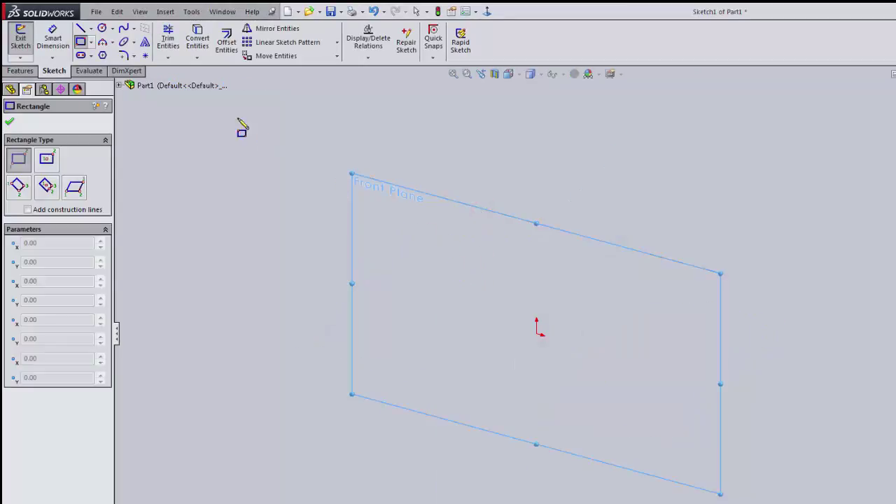
{"action": "left_click", "coordinate": [20, 35]}
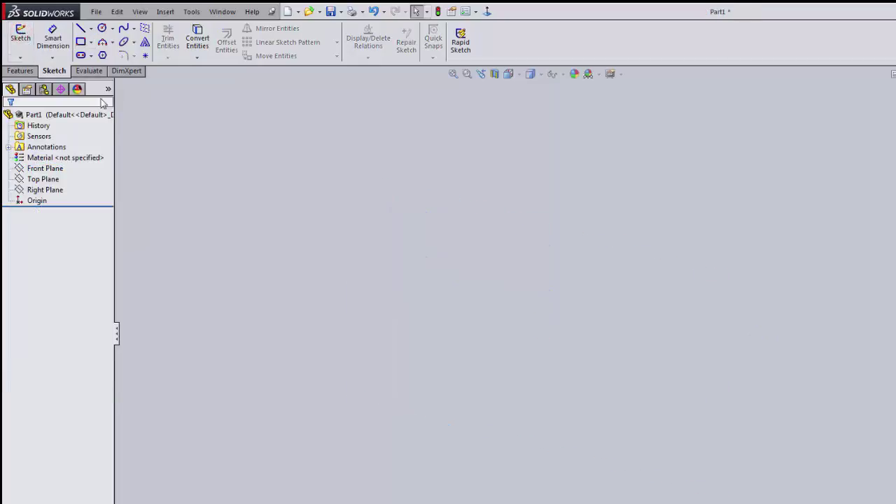
Start a sketch on the Front Plane and draw a corner rectangle enclosing the origin.
{"action": "left_click", "coordinate": [21, 34]}
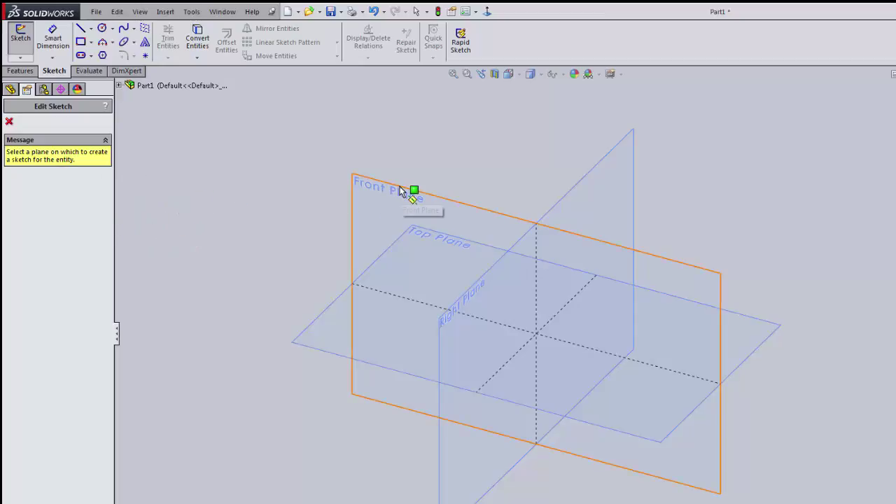
{"action": "left_click", "coordinate": [462, 208]}
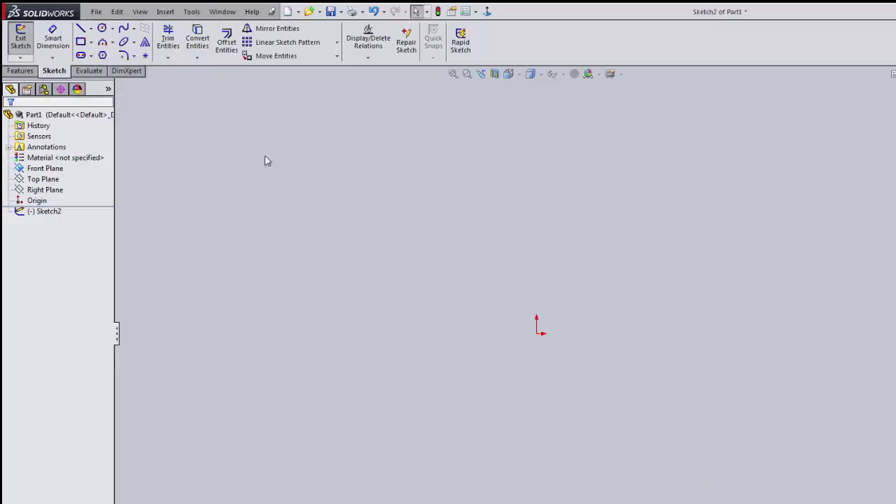
{"action": "left_click", "coordinate": [81, 43]}
{"action": "left_click", "coordinate": [442, 265]}
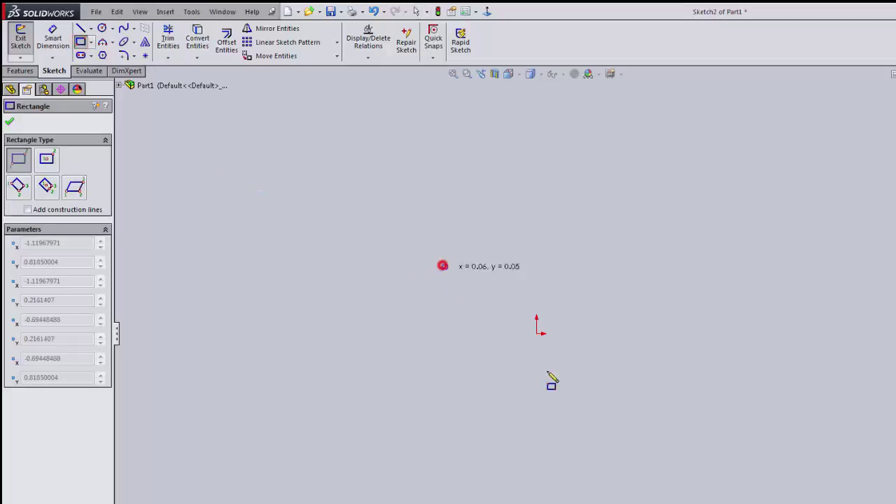
{"action": "left_click", "coordinate": [646, 422]}
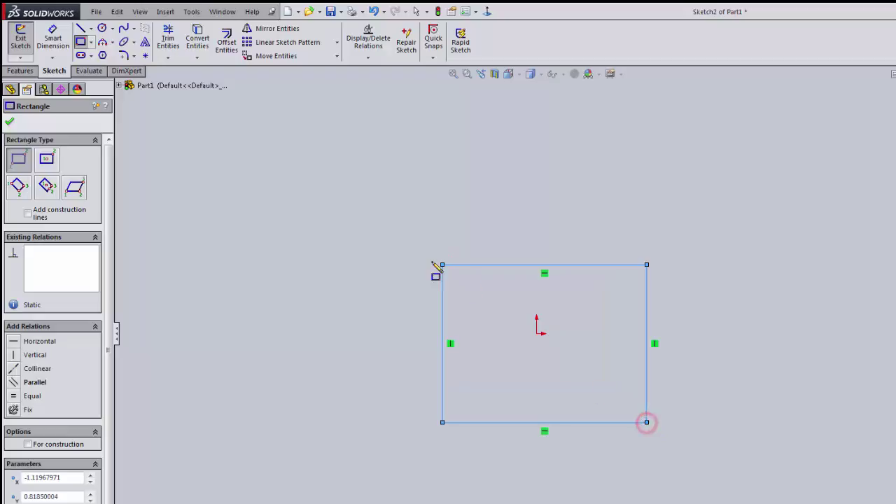
{"action": "key", "text": "Escape"}
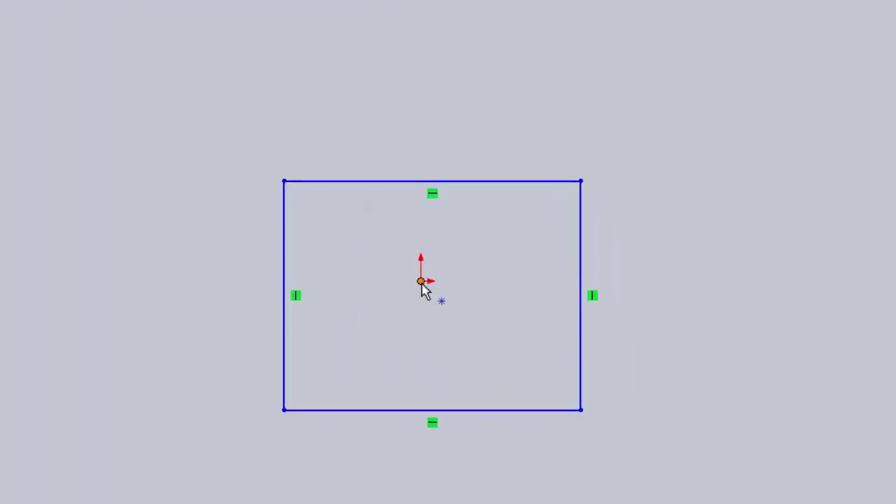
Add a Vertical relation between the midpoint of the rectangle's top edge and the origin.
{"action": "right_click", "coordinate": [444, 132]}
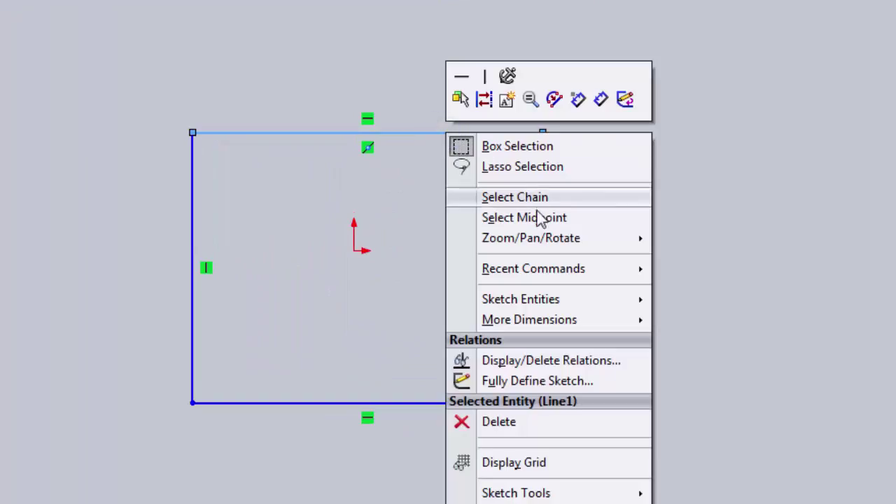
{"action": "left_click", "coordinate": [533, 222]}
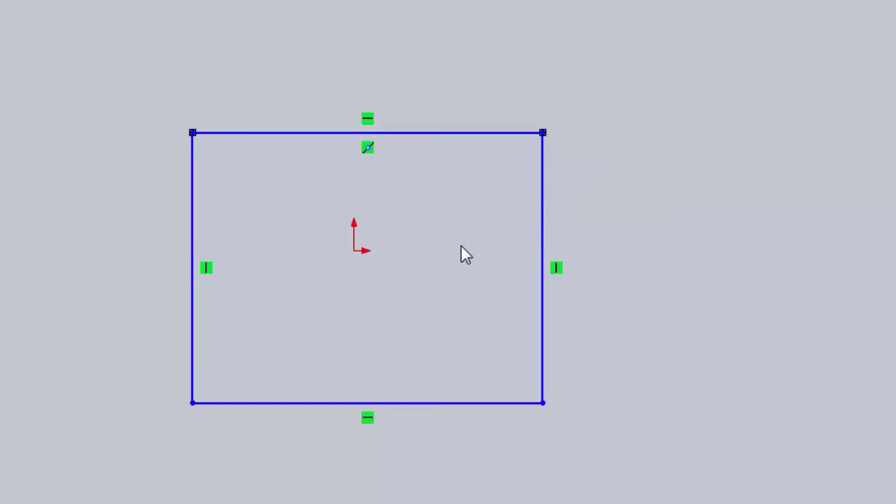
{"action": "left_click", "coordinate": [354, 249], "text": "ctrl"}
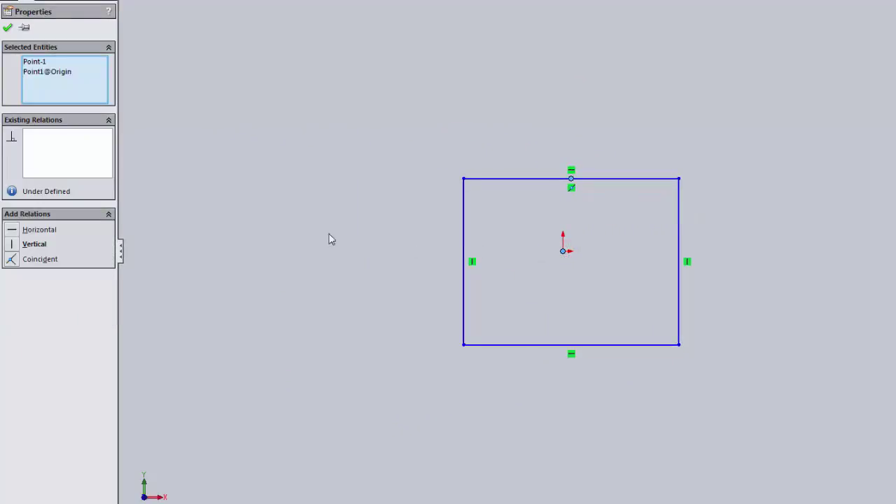
{"action": "left_click", "coordinate": [11, 246]}
Try resizing the rectangle by moving its top, right and bottom edges to test the vertical relation.
{"action": "mouse_move", "coordinate": [586, 181]}
{"action": "left_mouse_down"}
{"action": "mouse_move", "coordinate": [602, 116]}
{"action": "mouse_move", "coordinate": [582, 196]}
{"action": "mouse_move", "coordinate": [595, 173]}
{"action": "left_mouse_up"}
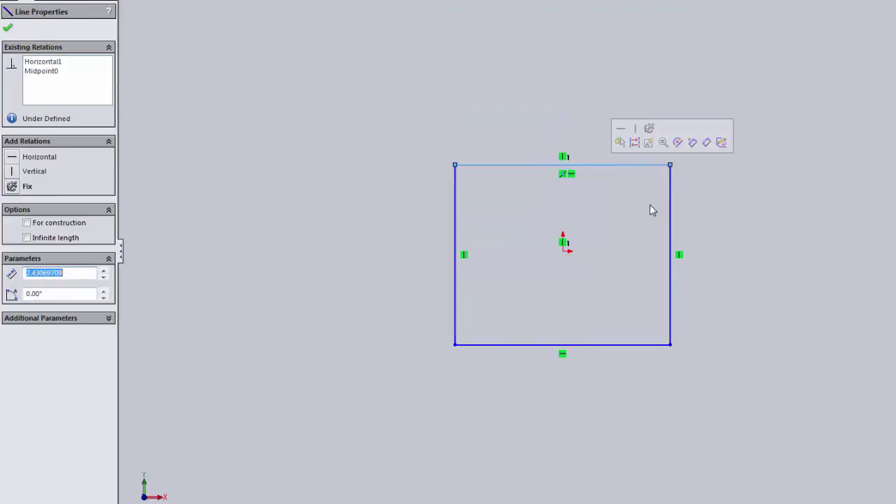
{"action": "left_click_drag", "start_coordinate": [669, 205], "coordinate": [690, 217]}
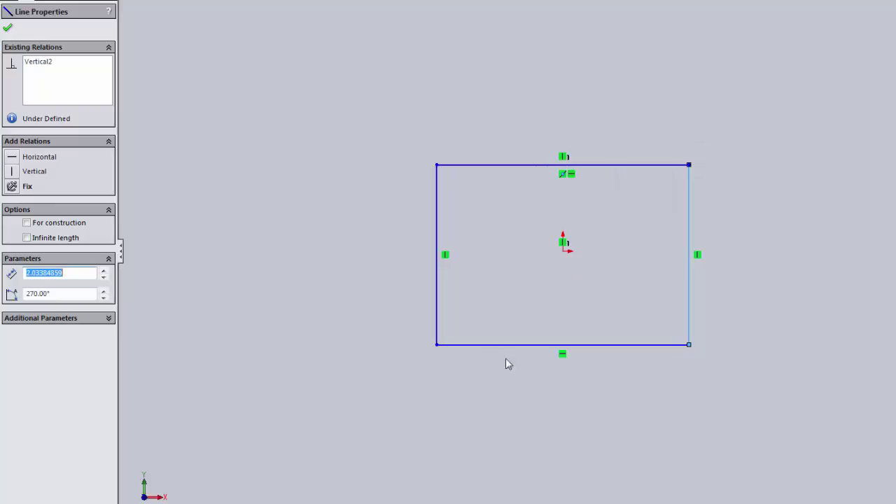
{"action": "left_click_drag", "start_coordinate": [521, 345], "coordinate": [536, 324]}
{"action": "left_click", "coordinate": [782, 252]}
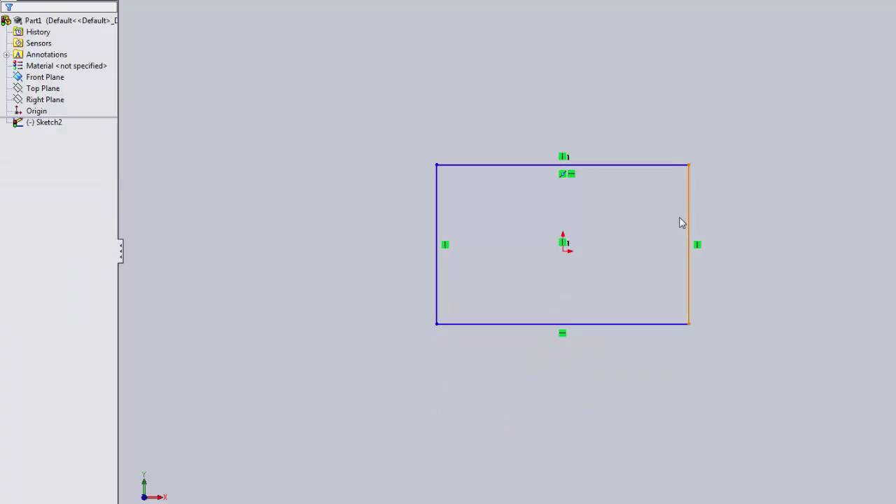
Add a Horizontal relation between the right edge's midpoint and the origin, and test it by moving the rectangle's upper-right corner.
{"action": "right_click", "coordinate": [690, 215]}
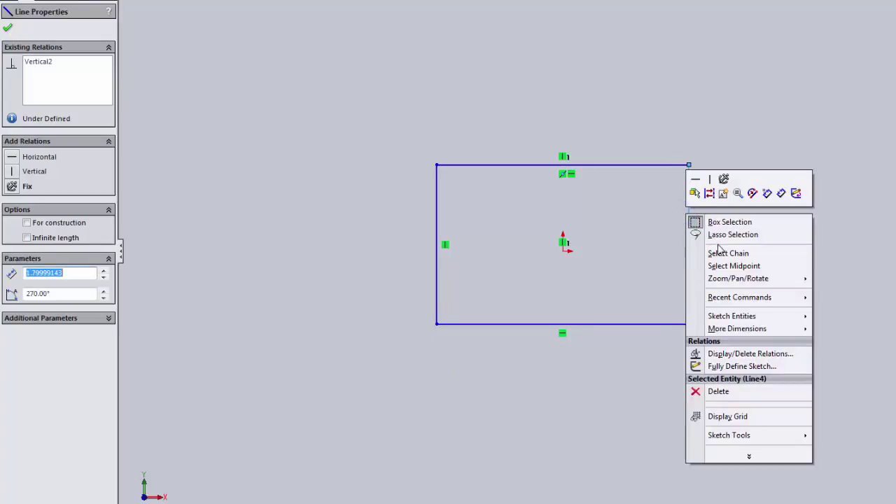
{"action": "left_click", "coordinate": [724, 269]}
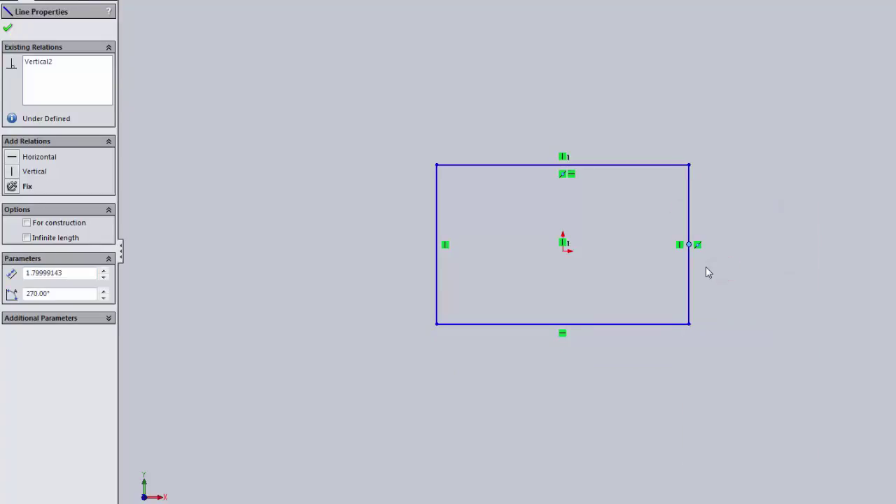
{"action": "left_click", "coordinate": [562, 251], "text": "ctrl"}
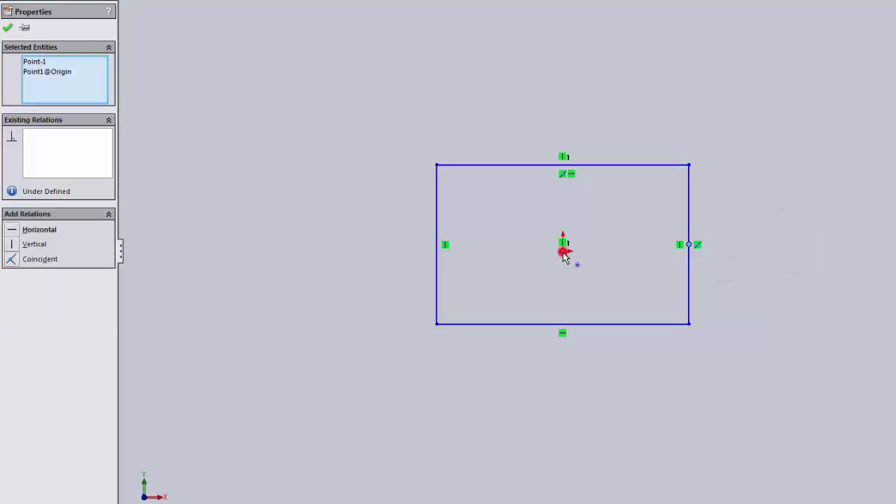
{"action": "left_click", "coordinate": [18, 233]}
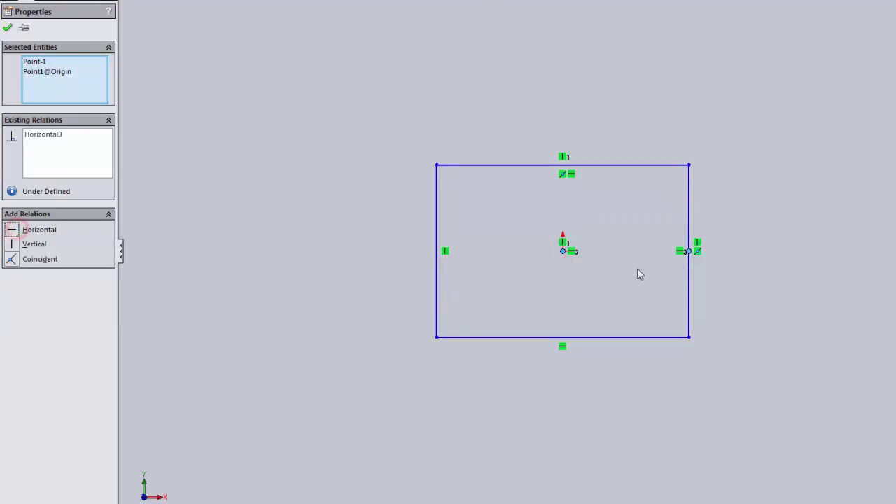
{"action": "left_click", "coordinate": [819, 233]}
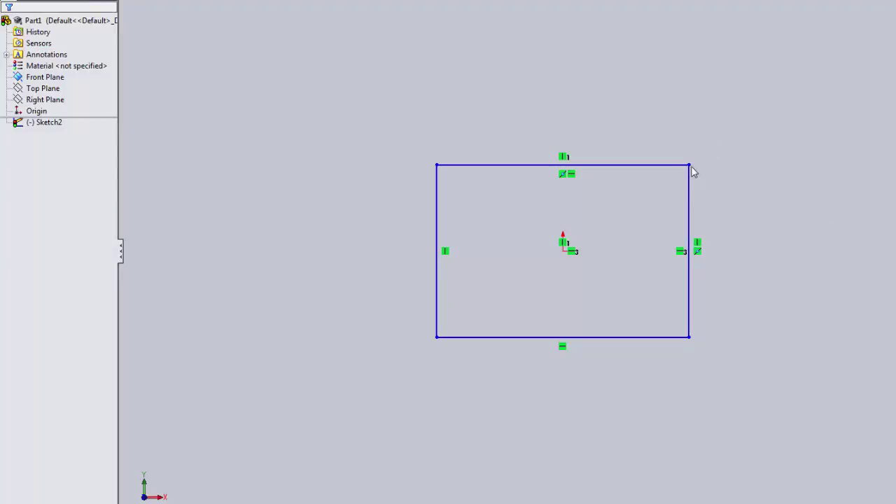
{"action": "mouse_move", "coordinate": [690, 167]}
{"action": "left_mouse_down"}
{"action": "mouse_move", "coordinate": [697, 198]}
{"action": "mouse_move", "coordinate": [659, 143]}
{"action": "mouse_move", "coordinate": [654, 152]}
{"action": "mouse_move", "coordinate": [671, 172]}
{"action": "mouse_move", "coordinate": [732, 176]}
{"action": "mouse_move", "coordinate": [678, 179]}
{"action": "left_mouse_up"}
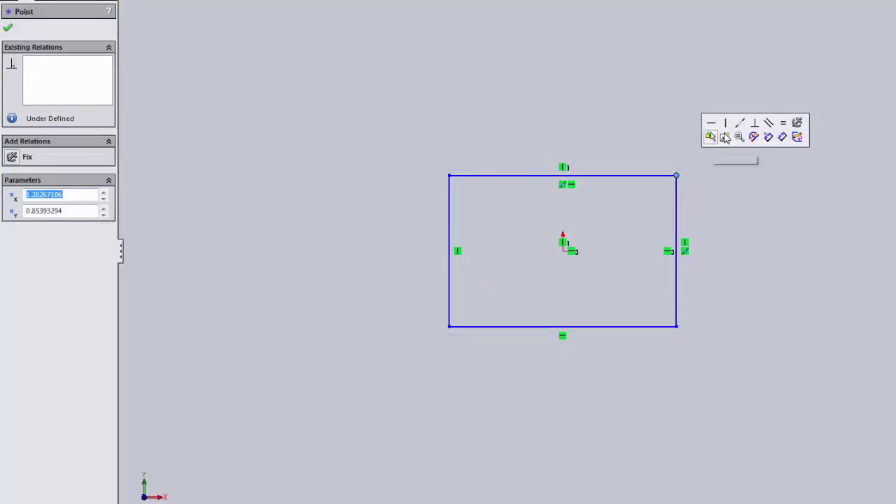
{"action": "left_click", "coordinate": [619, 135]}
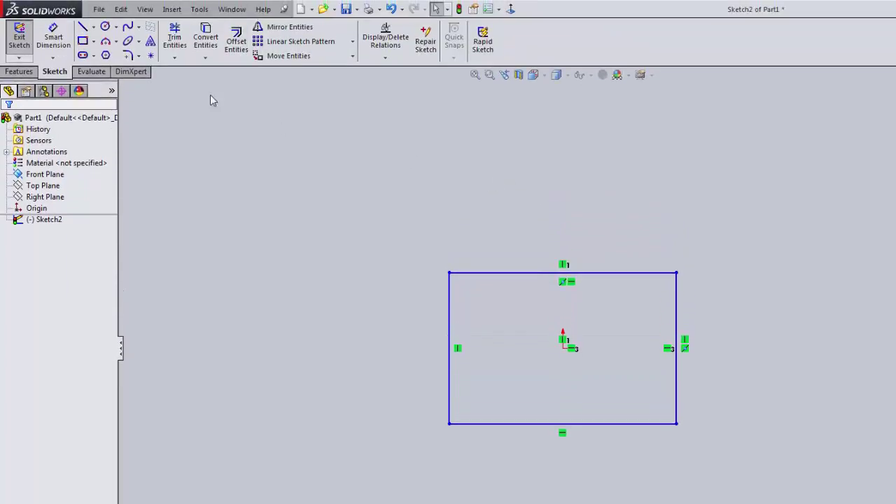
Dimension the rectangle's left edge with Smart Dimension and set its height to 2 in.
{"action": "left_click", "coordinate": [53, 38]}
{"action": "left_click", "coordinate": [449, 309]}
{"action": "left_click", "coordinate": [322, 330]}
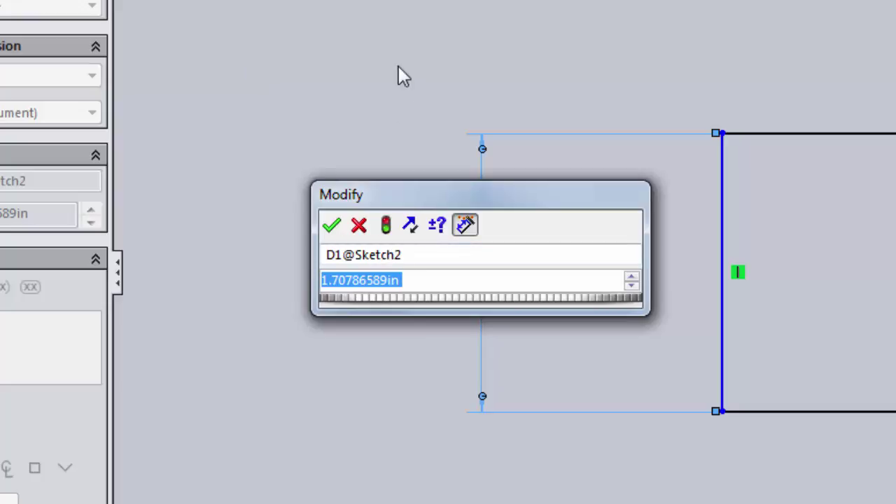
{"action": "type", "text": "2"}
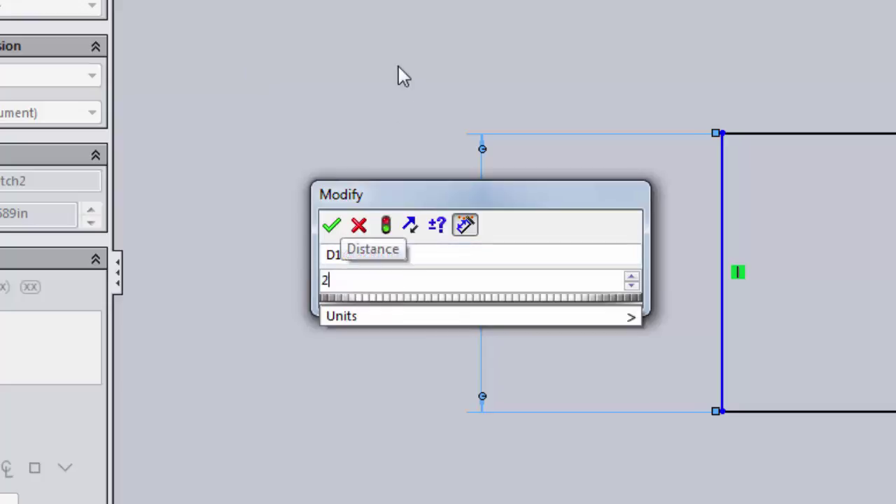
{"action": "key", "text": "Return"}
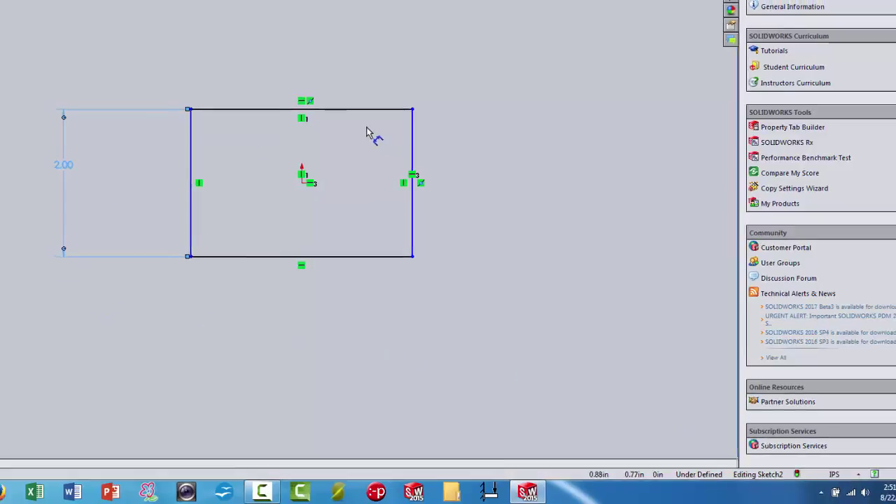
Dimension the rectangle's top edge, entering the width in millimetres as 75mm.
{"action": "left_click", "coordinate": [345, 108]}
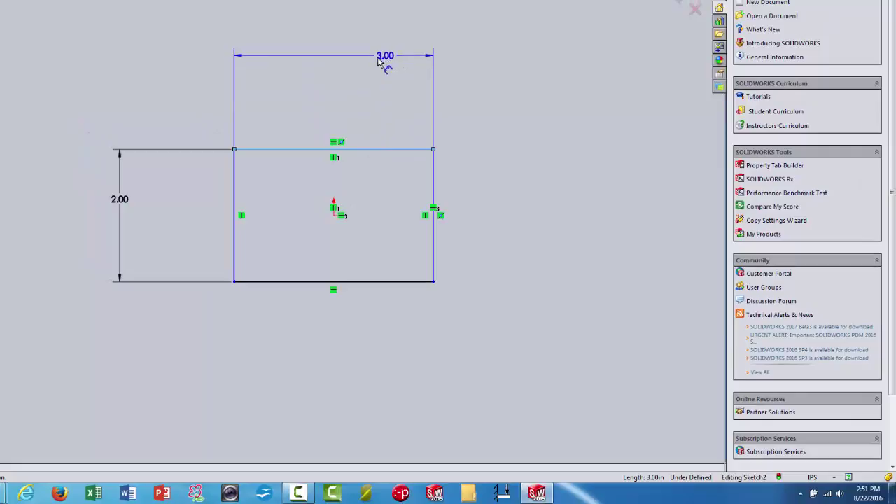
{"action": "left_click", "coordinate": [365, 56]}
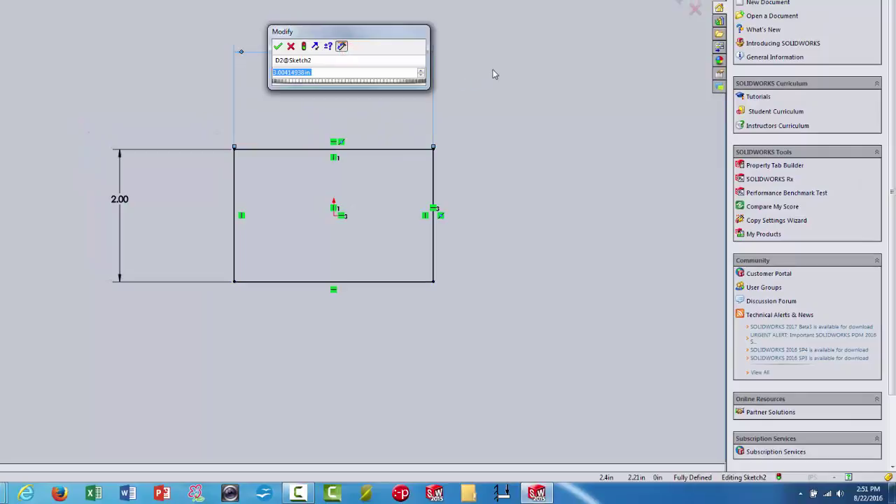
{"action": "type", "text": "75mm"}
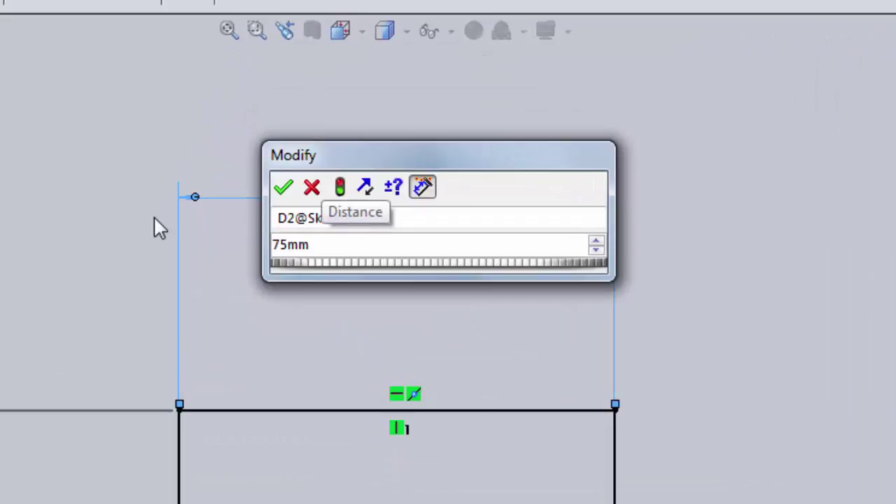
{"action": "key", "text": "Return"}
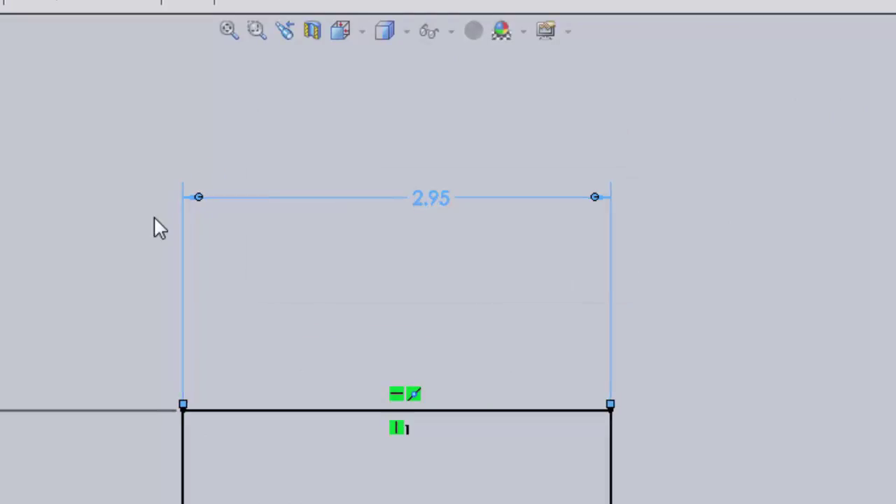
Set the rectangle's width dimension above the top edge to 3 in.
{"action": "left_click", "coordinate": [433, 205]}
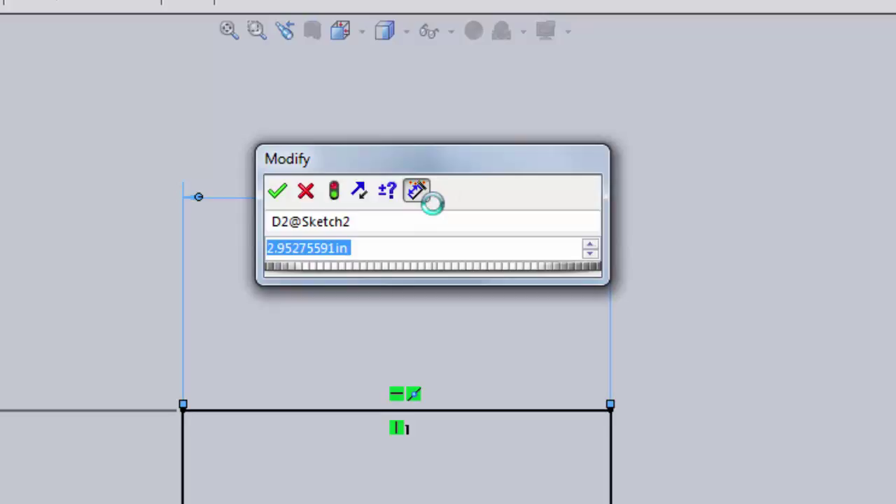
{"action": "type", "text": "3"}
{"action": "key", "text": "Return"}
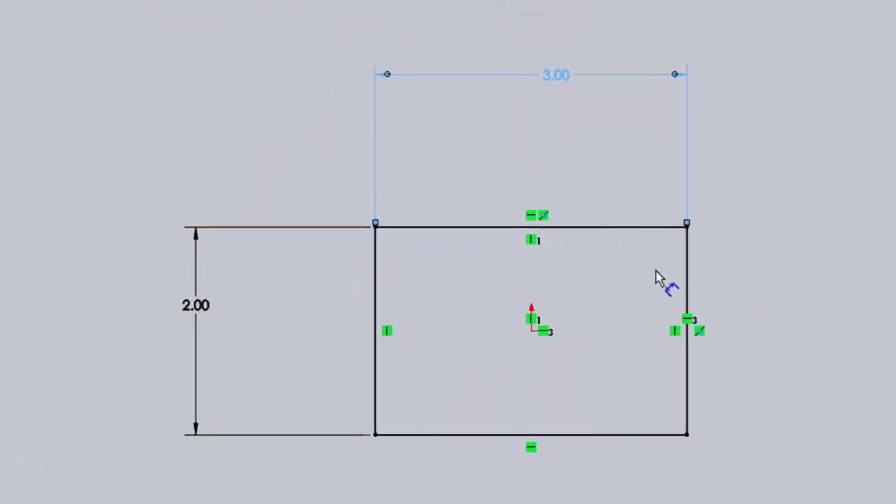
{"action": "left_click", "coordinate": [885, 215]}
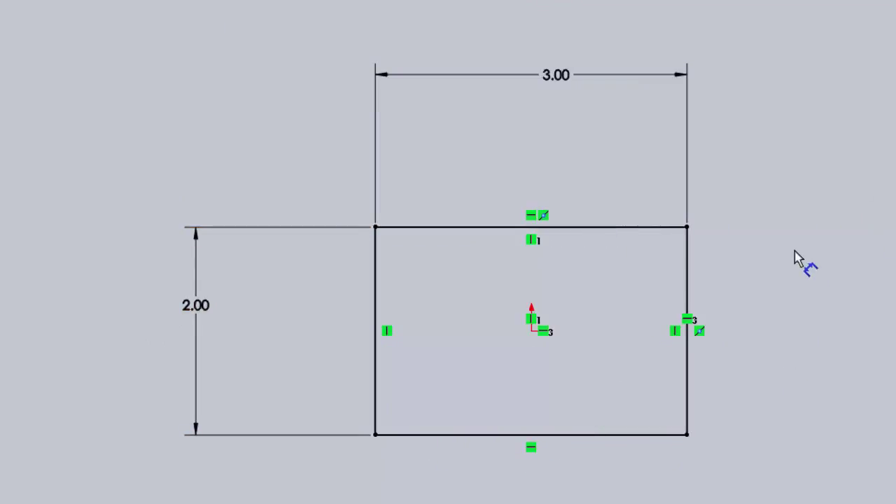
Check the rectangle's top and left edges, and exit the dimensioned sketch.
{"action": "left_click", "coordinate": [452, 227]}
{"action": "left_click", "coordinate": [375, 364]}
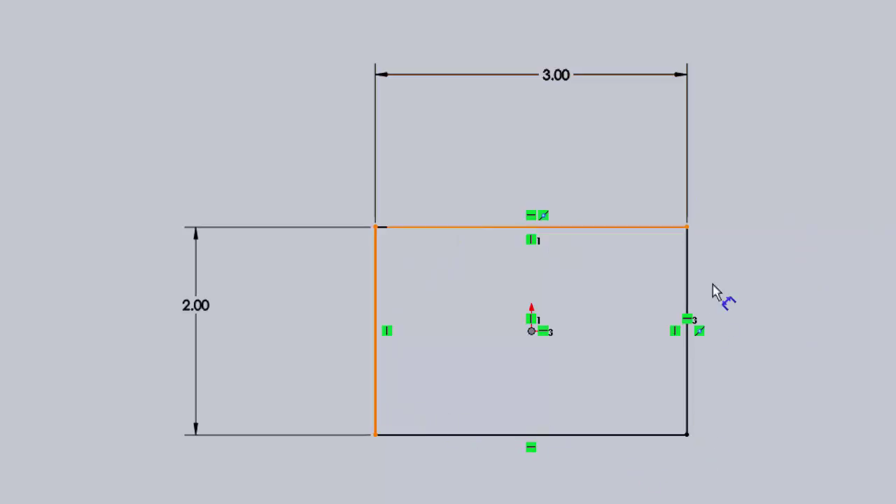
{"action": "left_click", "coordinate": [804, 217]}
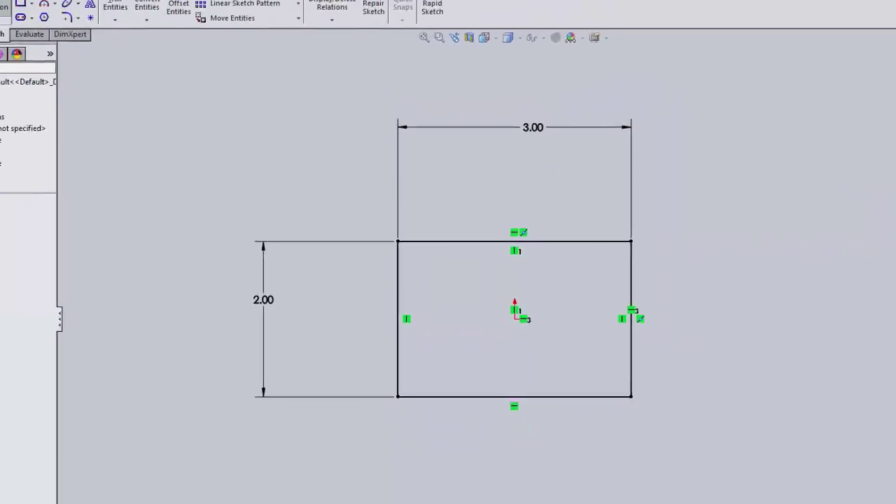
{"action": "left_click", "coordinate": [854, 84]}
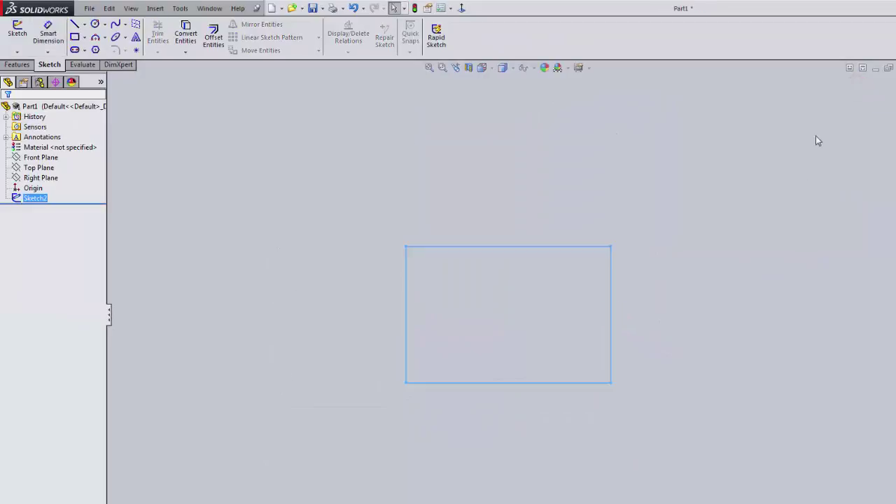
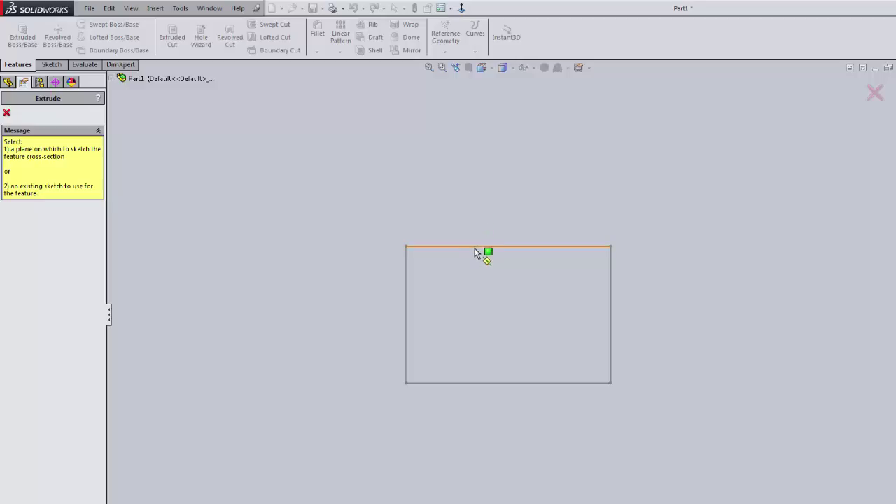
Start an Extruded Boss/Base and choose the existing rectangle sketch, Sketch2, from the part's feature tree as its profile.
{"action": "left_click", "coordinate": [110, 78]}
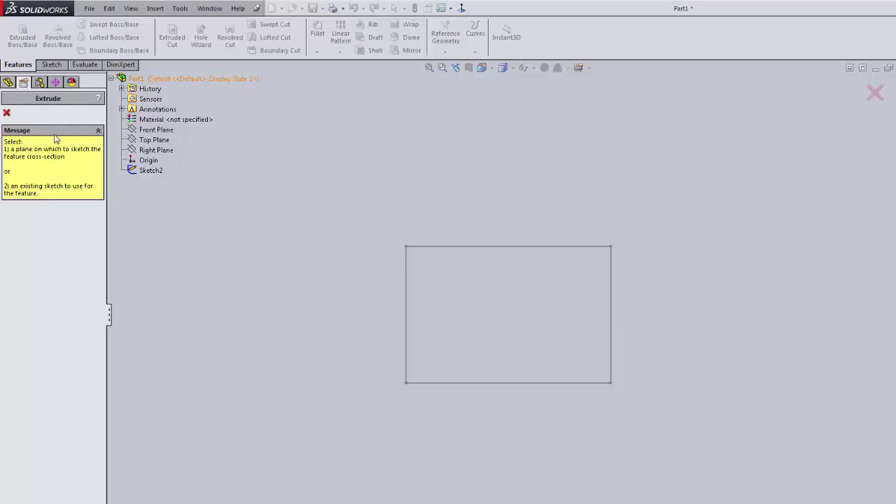
{"action": "left_click", "coordinate": [111, 80]}
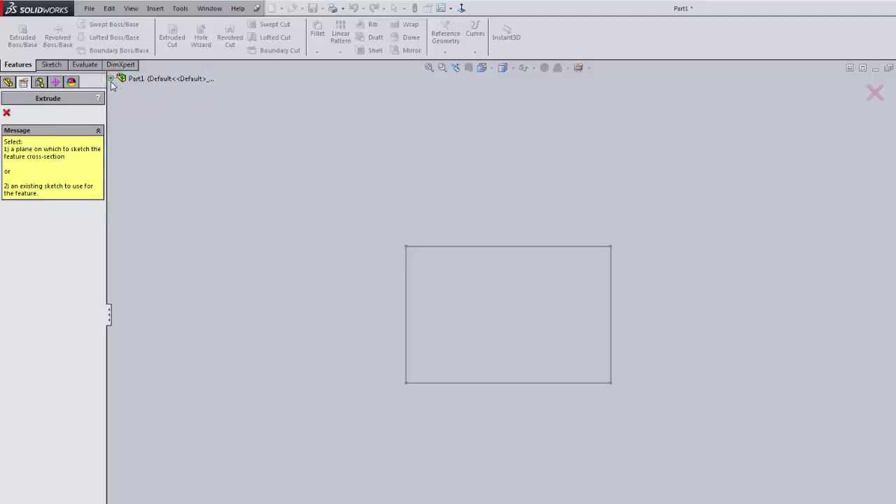
{"action": "left_click", "coordinate": [111, 79]}
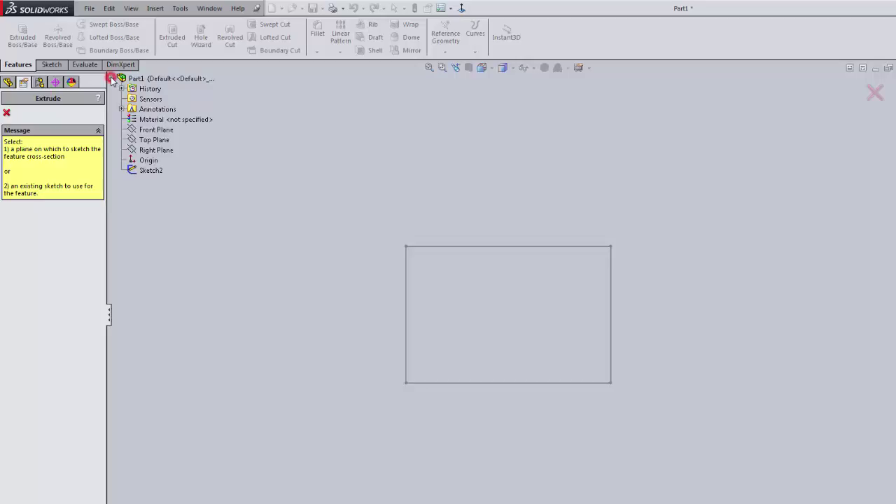
{"action": "left_click", "coordinate": [148, 172]}
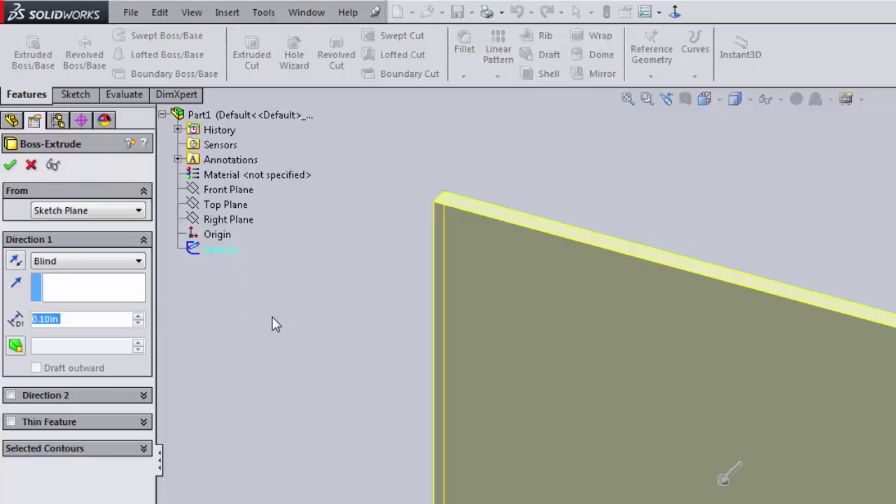
Set the Blind extrusion depth to 5 in and reverse the extrusion direction.
{"action": "double_click", "coordinate": [78, 319]}
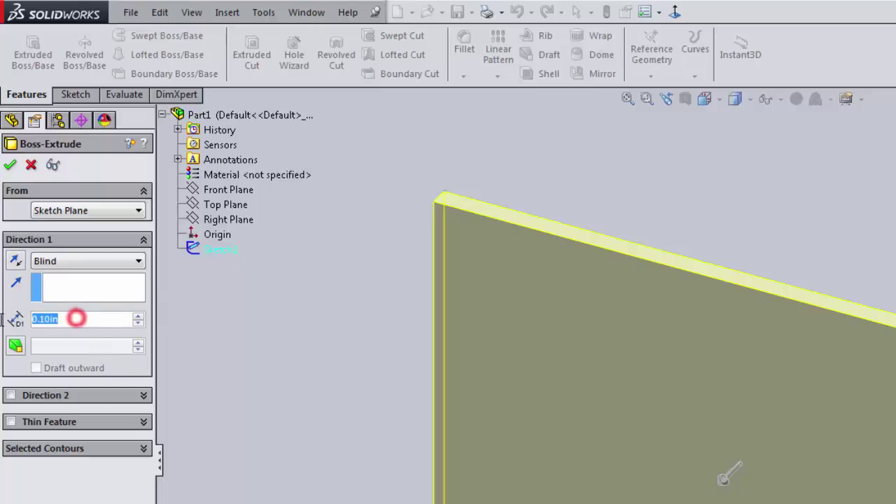
{"action": "type", "text": "5"}
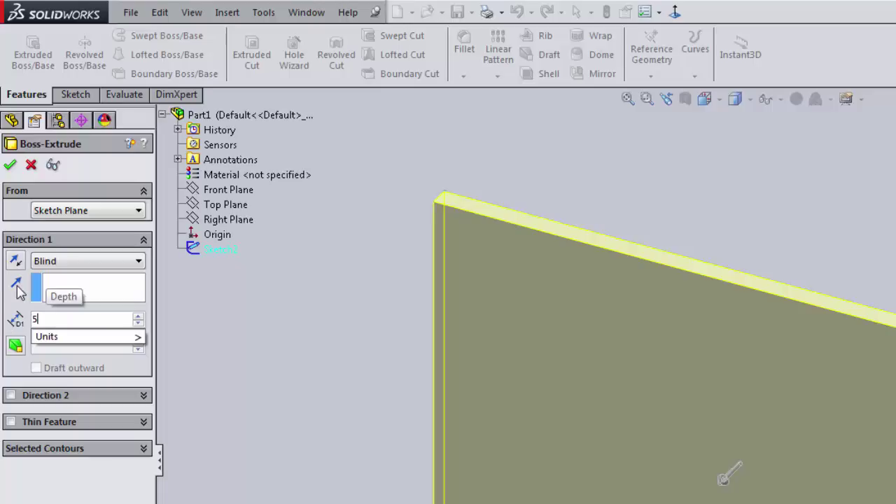
{"action": "left_click", "coordinate": [17, 261]}
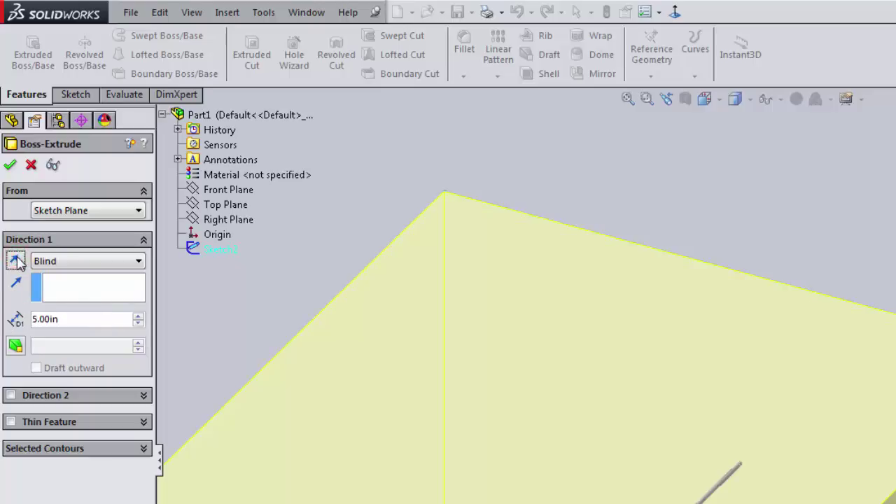
{"action": "left_click", "coordinate": [17, 261]}
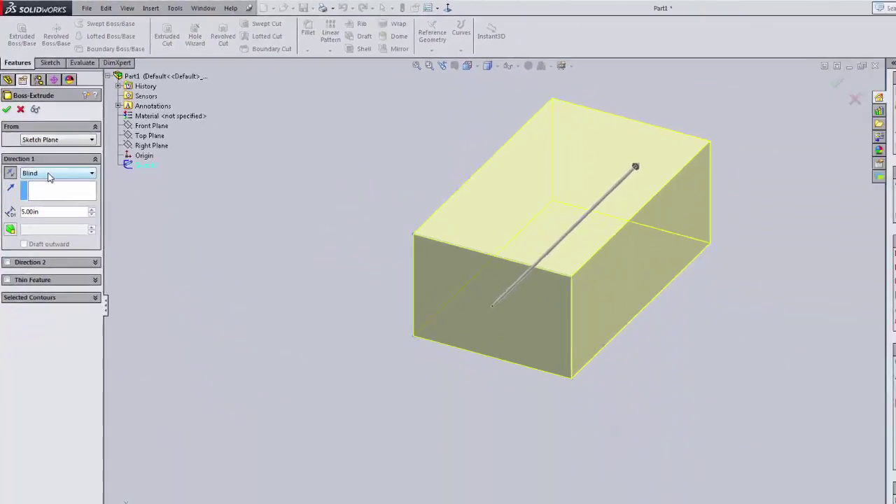
Reverse the extrusion direction again so the block extends toward the front, and accept the Boss-Extrude.
{"action": "left_click", "coordinate": [10, 173]}
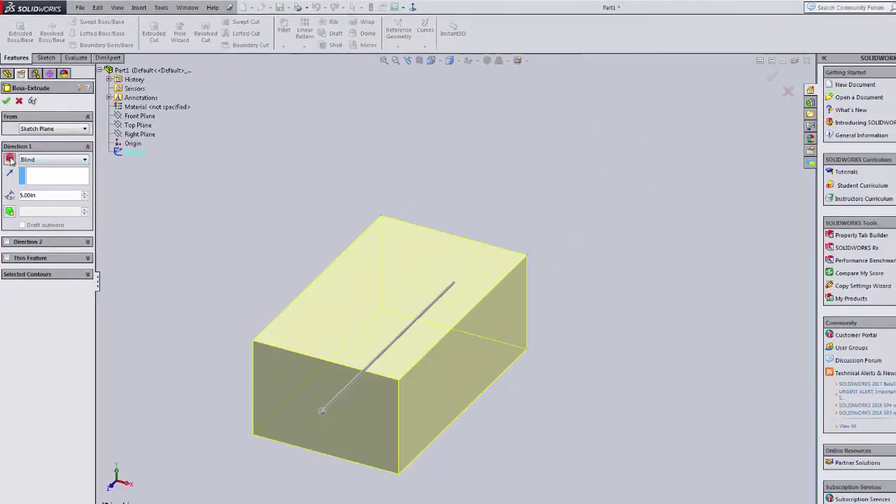
{"action": "left_click", "coordinate": [8, 102]}
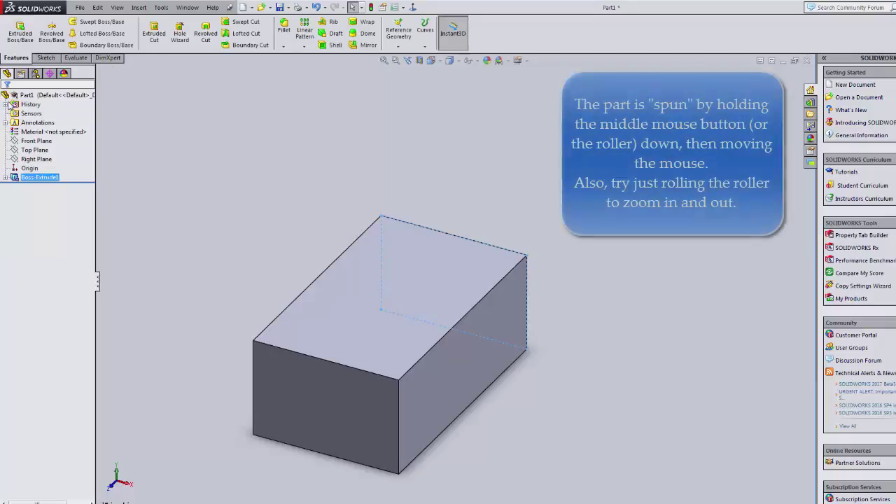
{"action": "mouse_move", "coordinate": [169, 322]}
{"action": "middle_mouse_down"}
{"action": "mouse_move", "coordinate": [178, 266]}
{"action": "mouse_move", "coordinate": [240, 226]}
{"action": "mouse_move", "coordinate": [272, 248]}
{"action": "mouse_move", "coordinate": [212, 269]}
{"action": "mouse_move", "coordinate": [172, 311]}
{"action": "middle_mouse_up"}
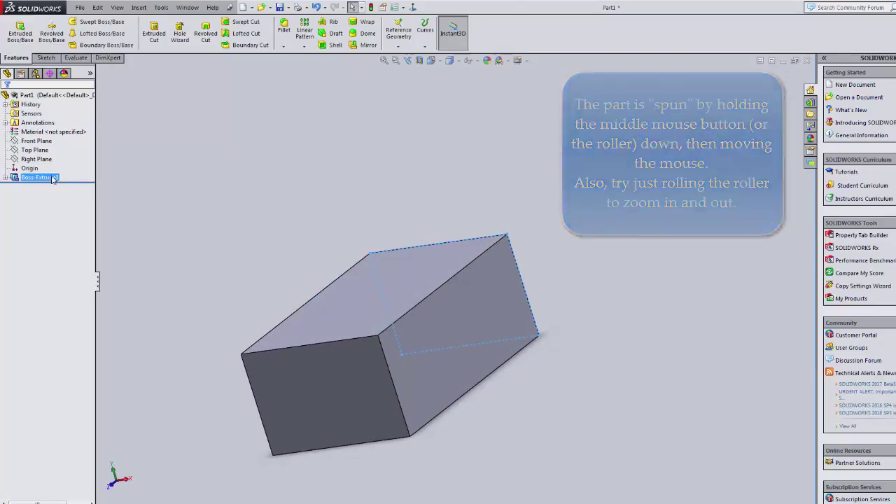
Open the block's profile sketch, Sketch2, for editing from beneath its extrude feature, review its dimensions, and exit the sketch.
{"action": "left_click", "coordinate": [4, 177]}
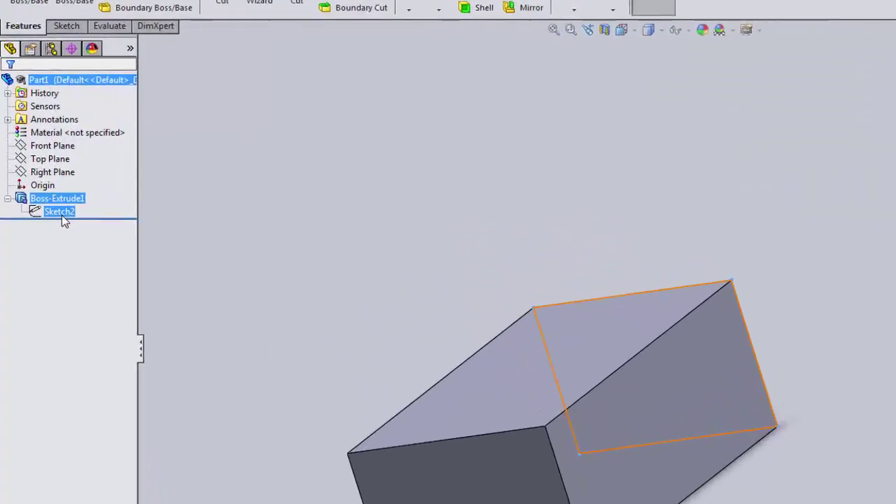
{"action": "right_click", "coordinate": [43, 187]}
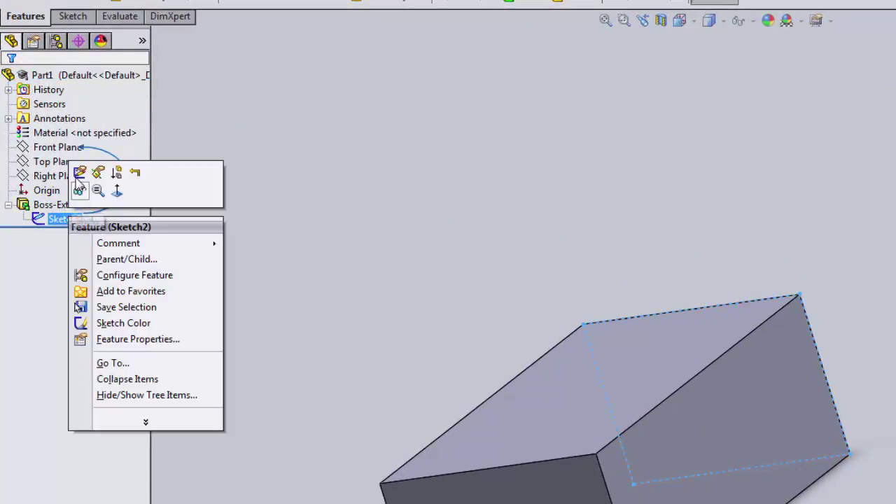
{"action": "left_click", "coordinate": [79, 173]}
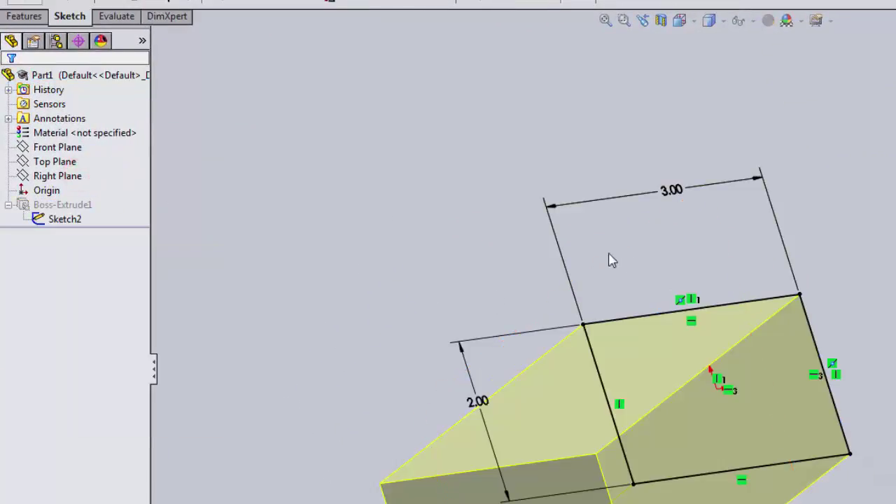
{"action": "left_click", "coordinate": [400, 164]}
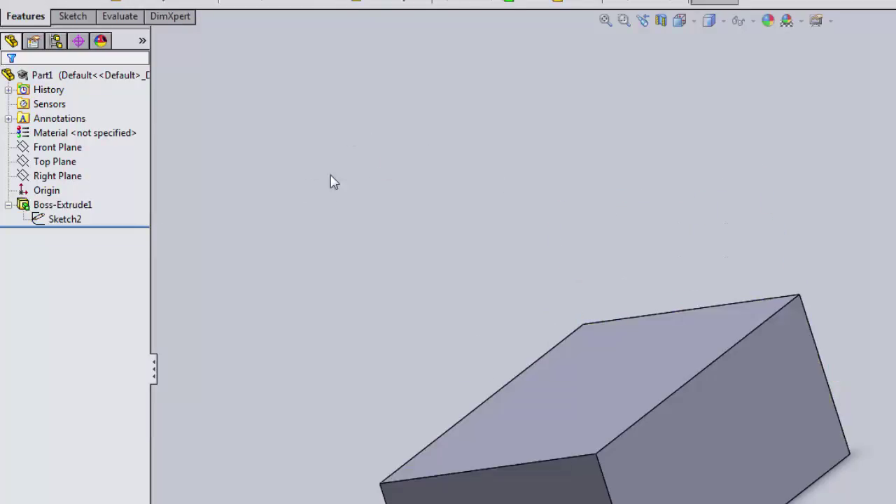
{"action": "left_click", "coordinate": [88, 205]}
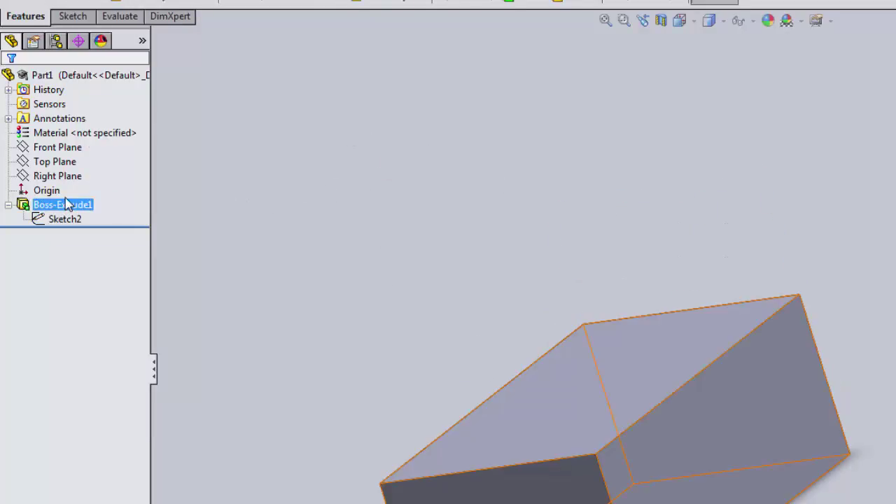
{"action": "left_click", "coordinate": [237, 236]}
{"action": "right_click", "coordinate": [79, 224]}
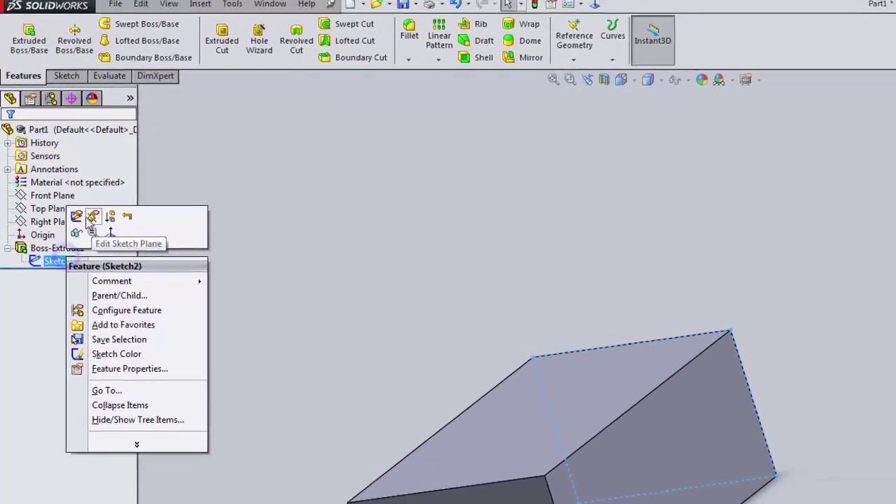
{"action": "left_click", "coordinate": [105, 194]}
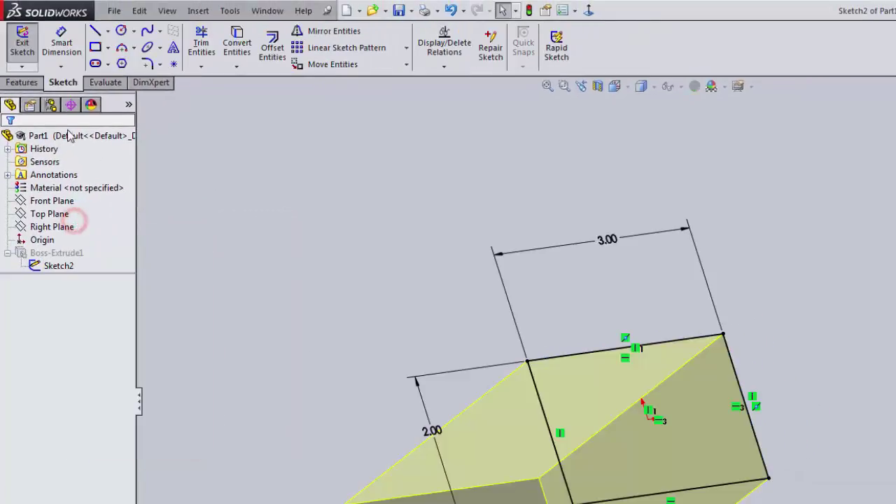
{"action": "left_click", "coordinate": [23, 36]}
Edit the Boss-Extrude1 feature to use the Mid Plane end condition, accept it, and inspect the block from several angles.
{"action": "left_click", "coordinate": [69, 254]}
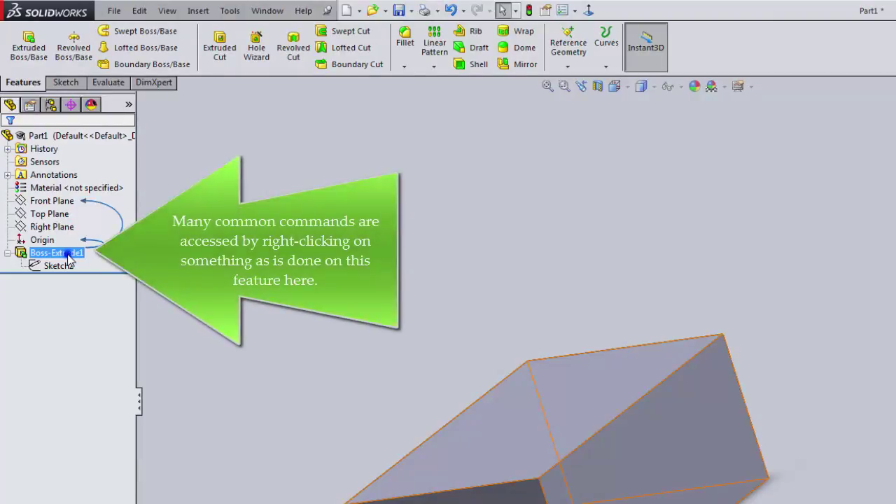
{"action": "right_click", "coordinate": [69, 257]}
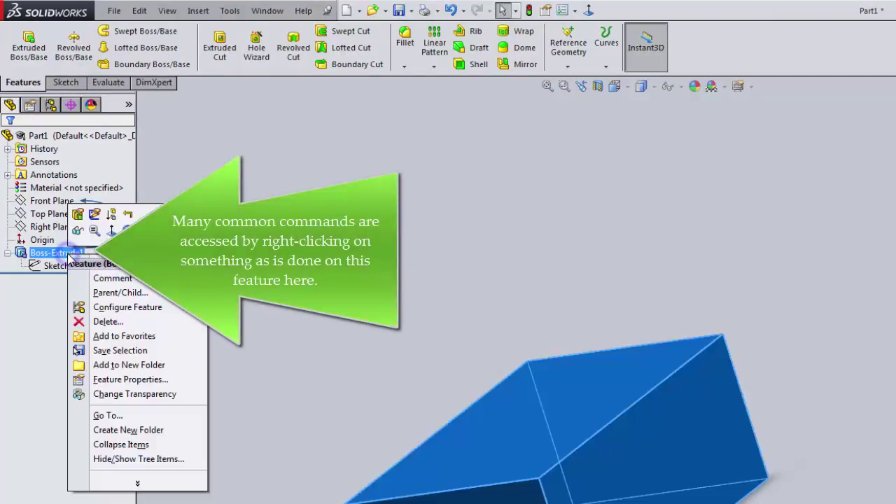
{"action": "left_click", "coordinate": [78, 214]}
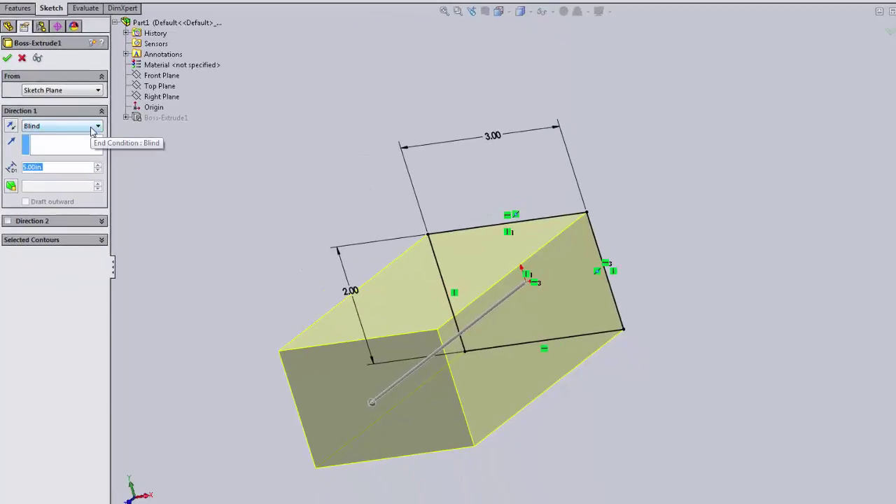
{"action": "left_click", "coordinate": [93, 127]}
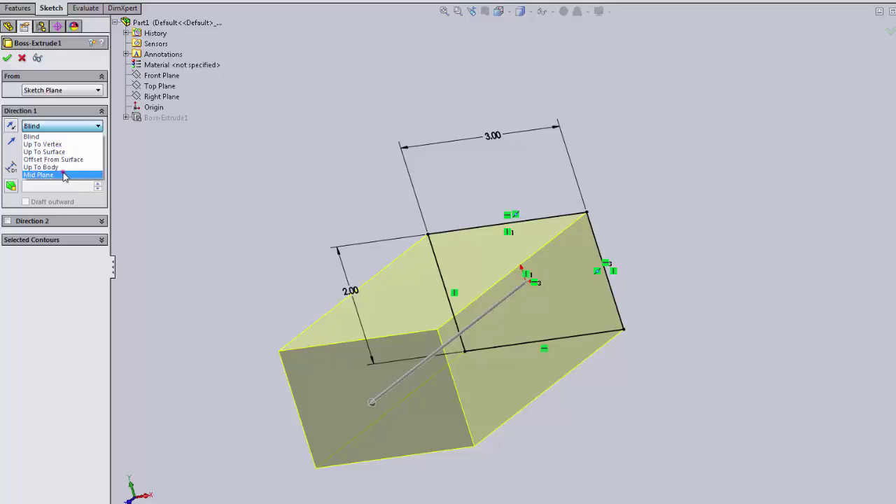
{"action": "left_click", "coordinate": [63, 175]}
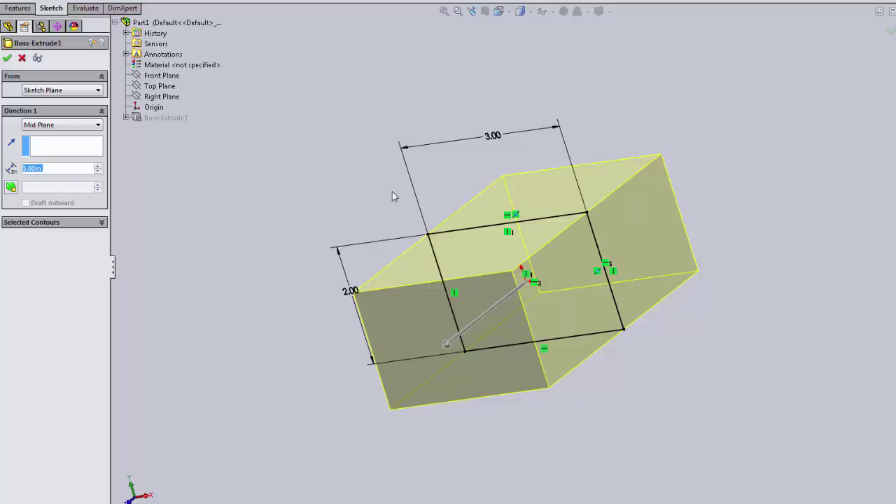
{"action": "left_click", "coordinate": [7, 59]}
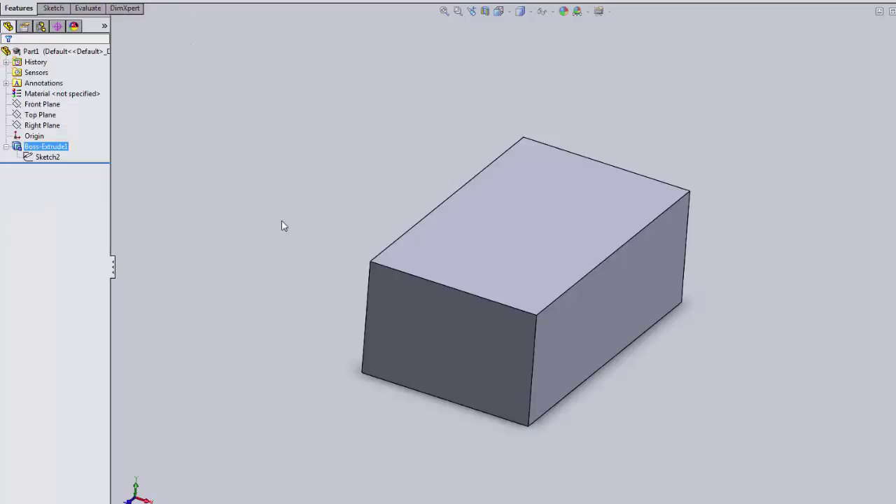
{"action": "mouse_move", "coordinate": [282, 224]}
{"action": "middle_mouse_down"}
{"action": "mouse_move", "coordinate": [301, 156]}
{"action": "mouse_move", "coordinate": [344, 168]}
{"action": "mouse_move", "coordinate": [346, 203]}
{"action": "mouse_move", "coordinate": [316, 126]}
{"action": "middle_mouse_up"}
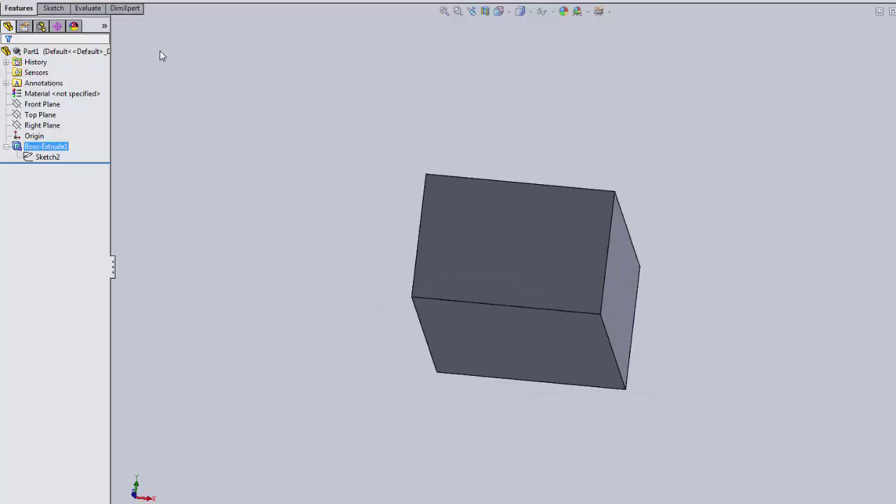
{"action": "middle_click_drag", "start_coordinate": [258, 112], "coordinate": [229, 196]}
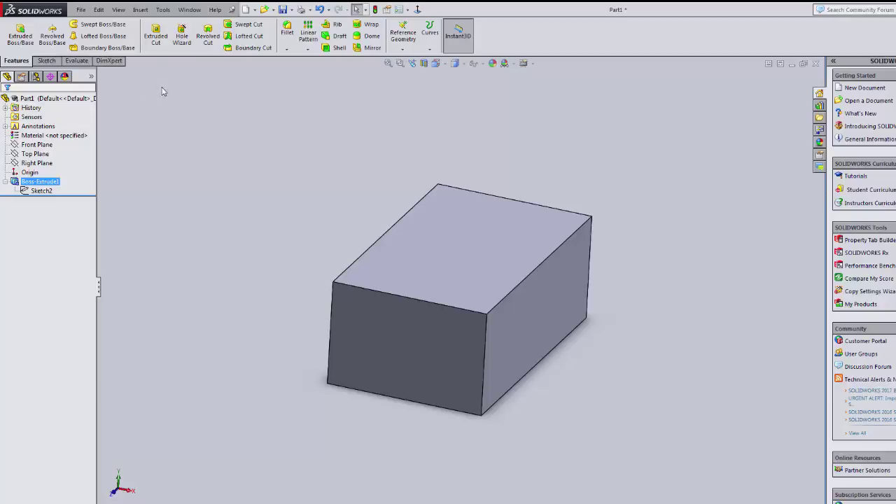
Start an Extruded Cut on the block's front end face and sketch a circle centred on the origin with a radius of about 0.6 in.
{"action": "left_click", "coordinate": [158, 38]}
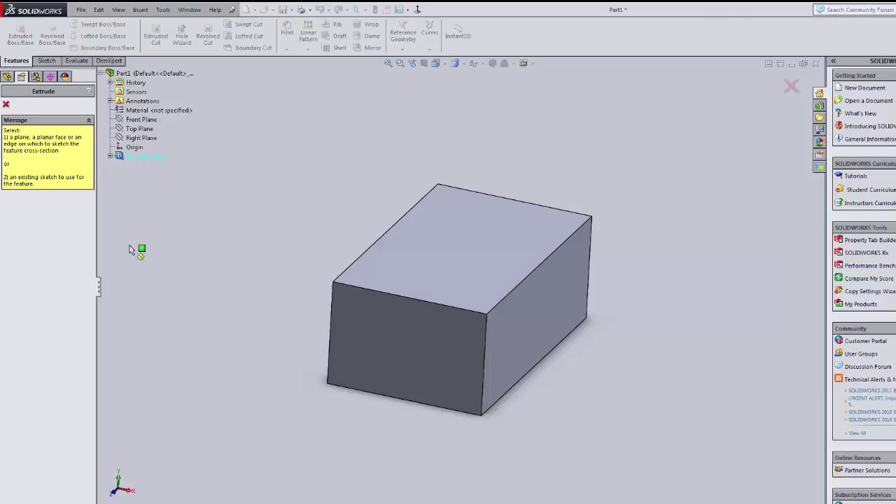
{"action": "left_click", "coordinate": [373, 328]}
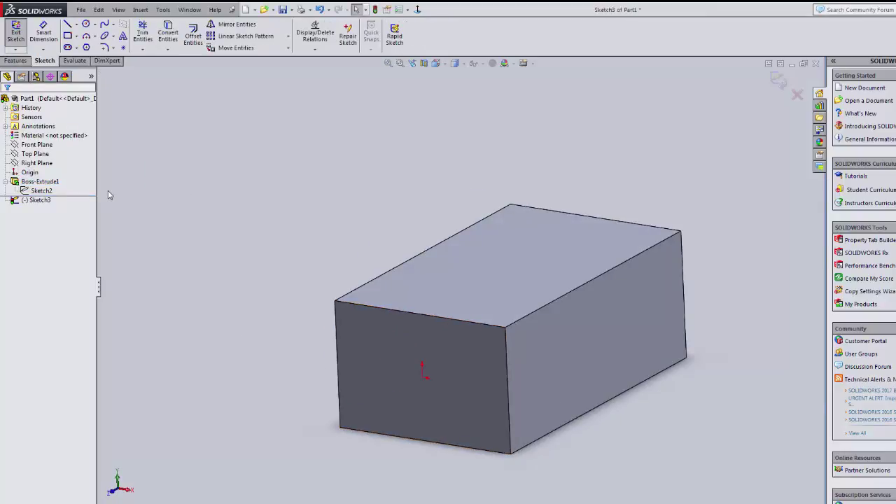
{"action": "left_click", "coordinate": [86, 24]}
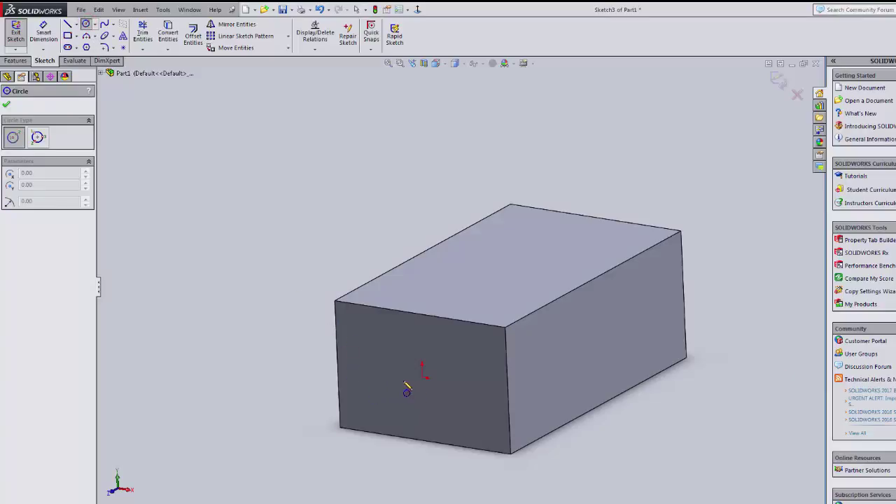
{"action": "left_click", "coordinate": [422, 376]}
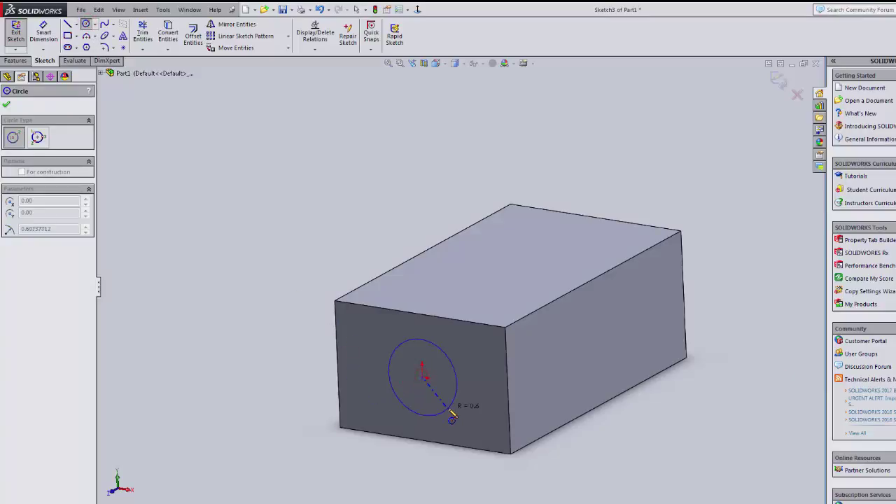
{"action": "left_click", "coordinate": [451, 415]}
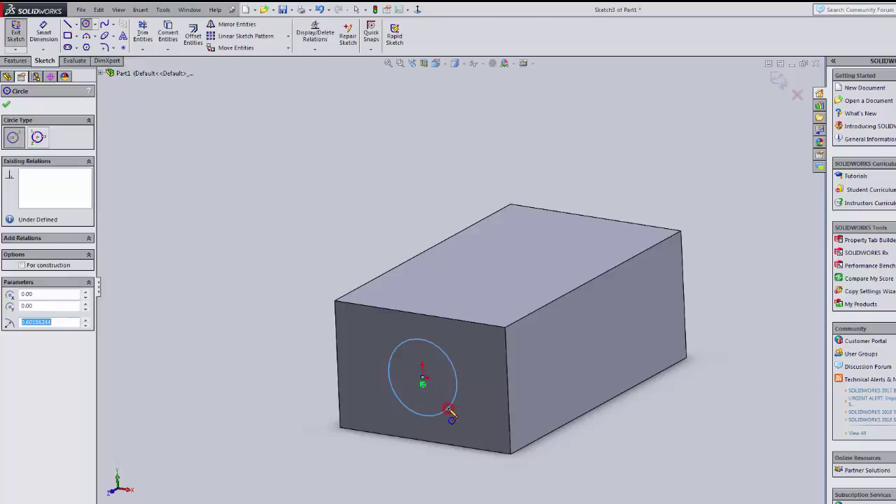
{"action": "left_click", "coordinate": [7, 105]}
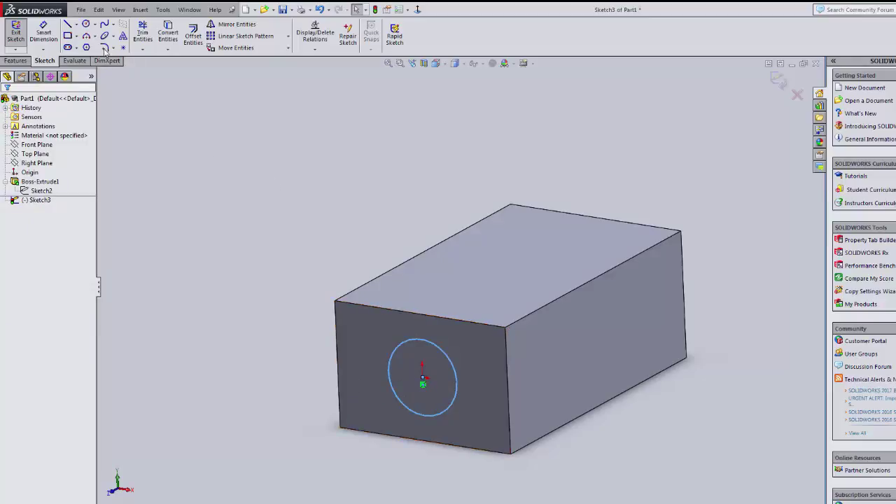
Dimension the circle on the front face with a diameter of 1.5 in.
{"action": "left_click", "coordinate": [43, 31]}
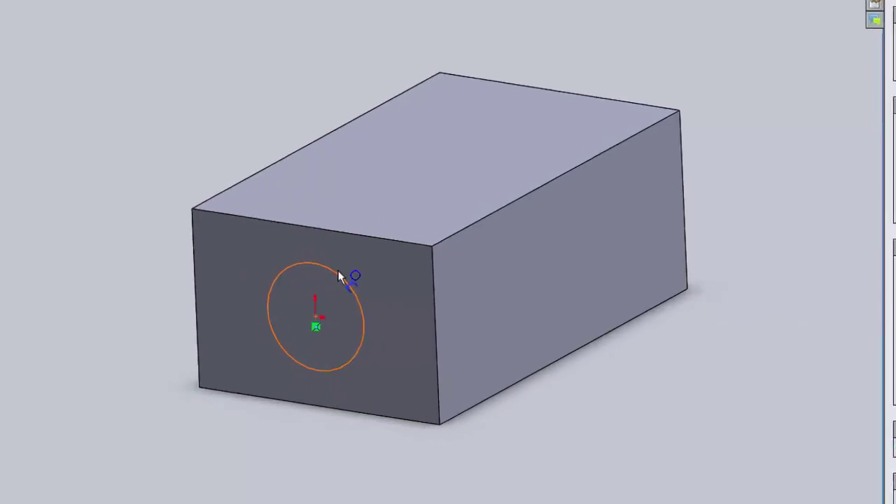
{"action": "left_click", "coordinate": [340, 274]}
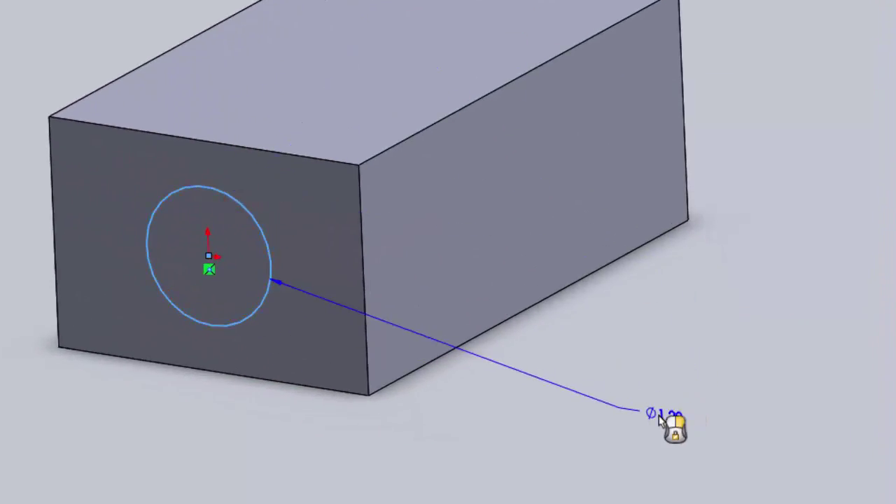
{"action": "left_click", "coordinate": [613, 422]}
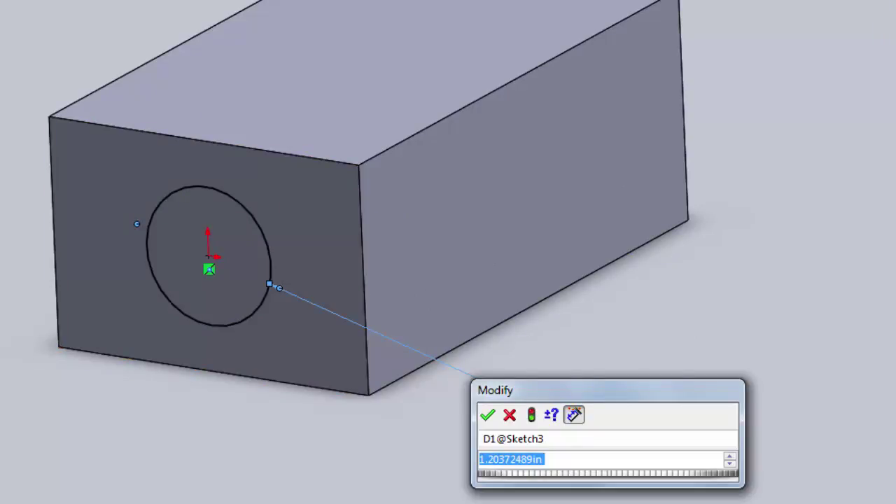
{"action": "type", "text": "1.5"}
{"action": "key", "text": "Return"}
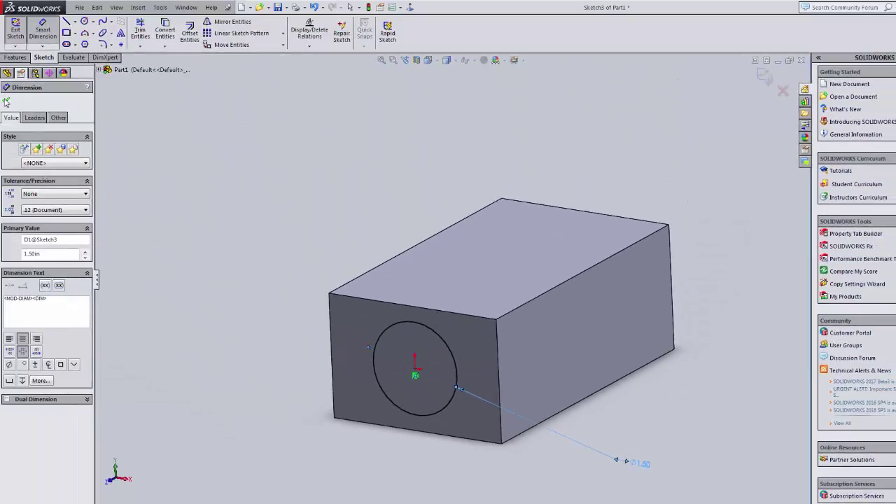
{"action": "left_click", "coordinate": [6, 103]}
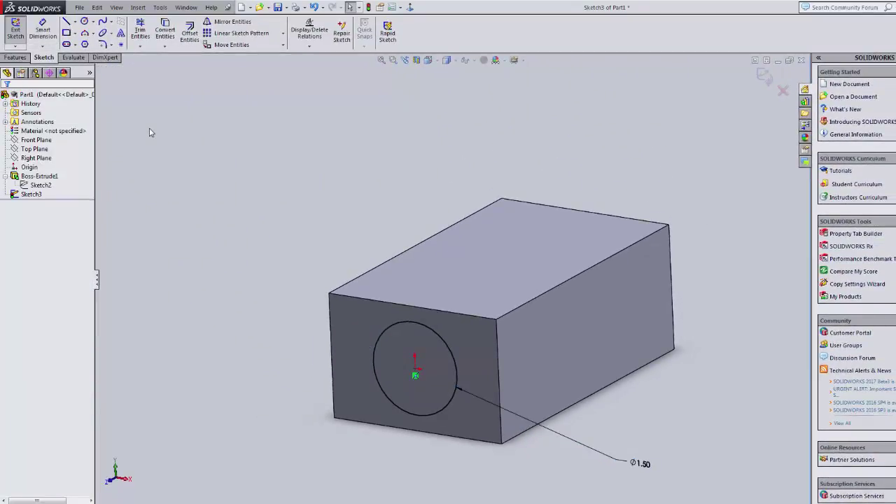
Exit the circle sketch and cut it through the block with the Through All end condition.
{"action": "left_click", "coordinate": [16, 28]}
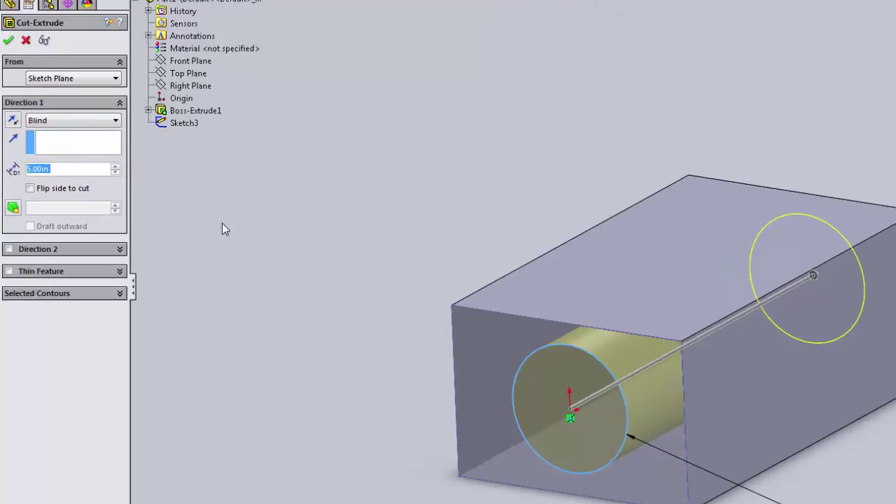
{"action": "middle_click_drag", "start_coordinate": [379, 171], "coordinate": [329, 147]}
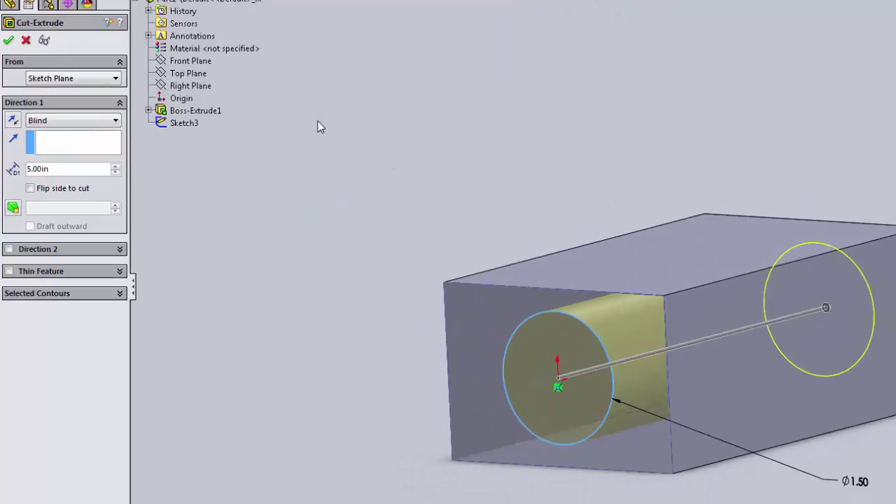
{"action": "left_click", "coordinate": [115, 123]}
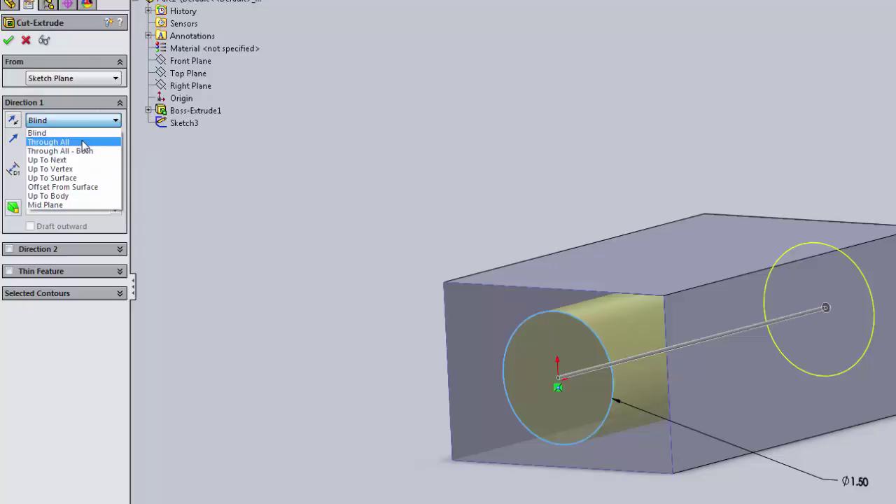
{"action": "left_click", "coordinate": [73, 143]}
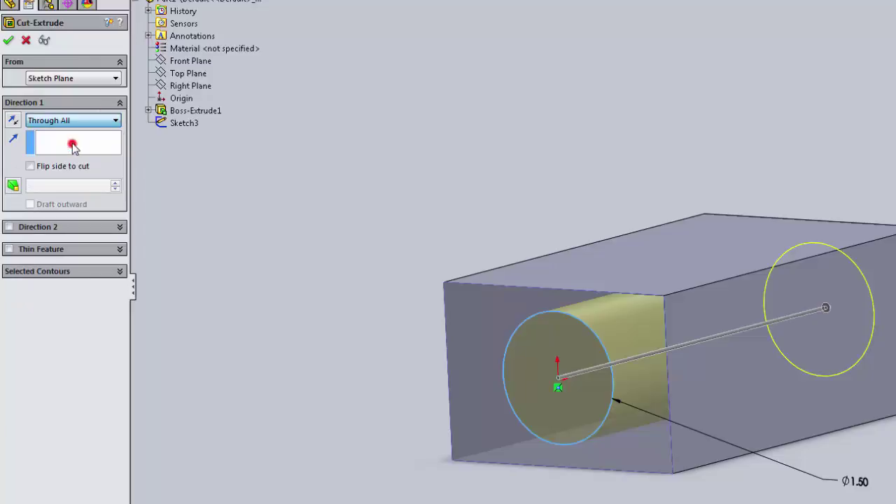
{"action": "middle_click_drag", "start_coordinate": [704, 266], "coordinate": [497, 175]}
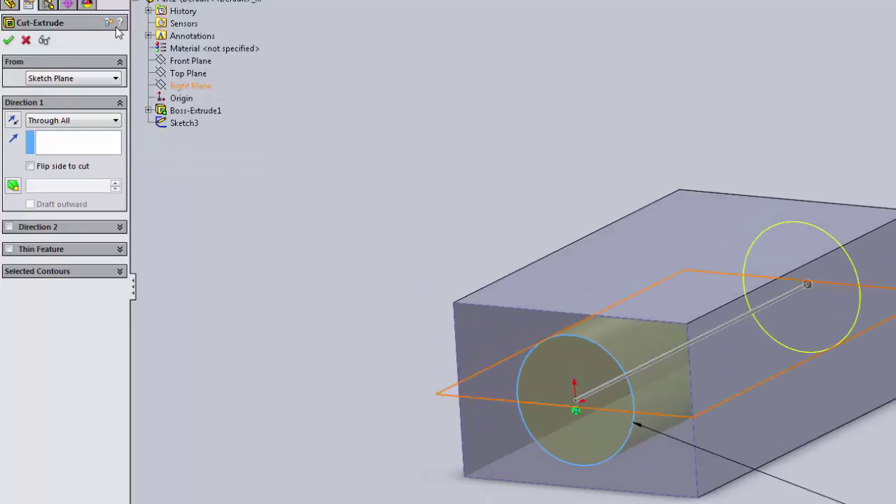
{"action": "left_click", "coordinate": [12, 40]}
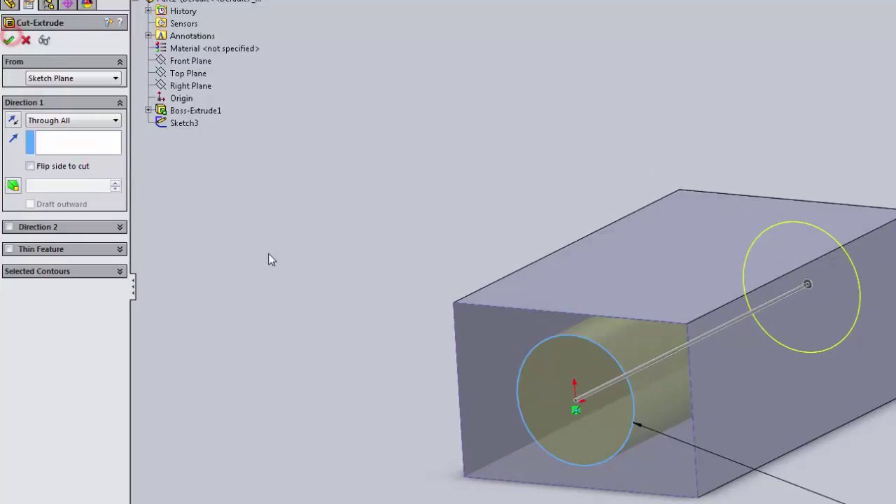
Start a Fillet and select the block's four long edges as the items to round.
{"action": "middle_click_drag", "start_coordinate": [192, 109], "coordinate": [149, 103]}
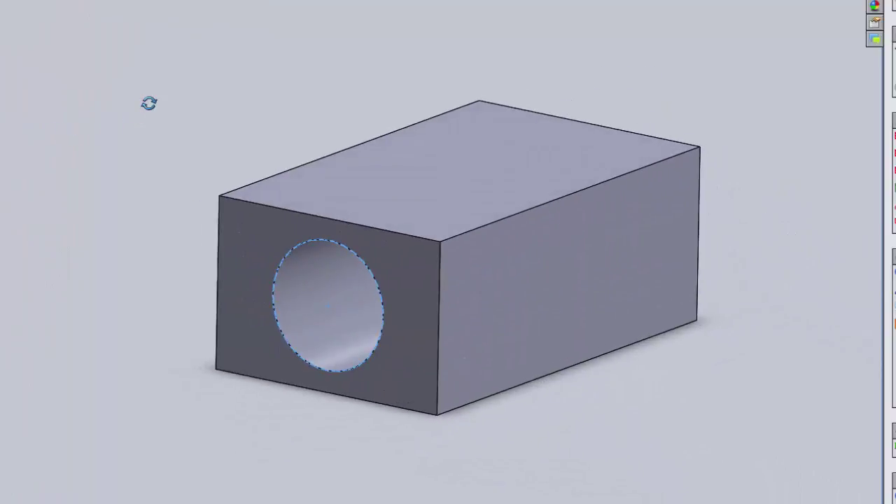
{"action": "middle_click_drag", "start_coordinate": [72, 90], "coordinate": [32, 54]}
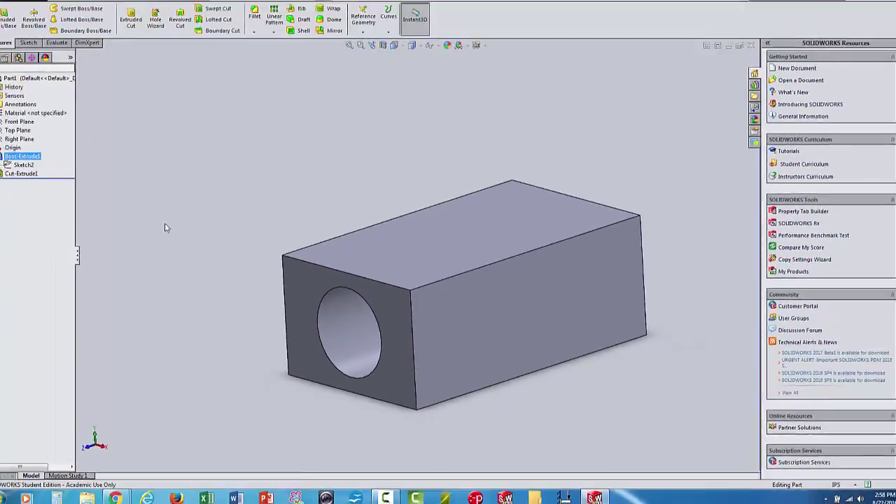
{"action": "middle_click_drag", "start_coordinate": [165, 227], "coordinate": [197, 185]}
{"action": "middle_click_drag", "start_coordinate": [185, 162], "coordinate": [187, 226]}
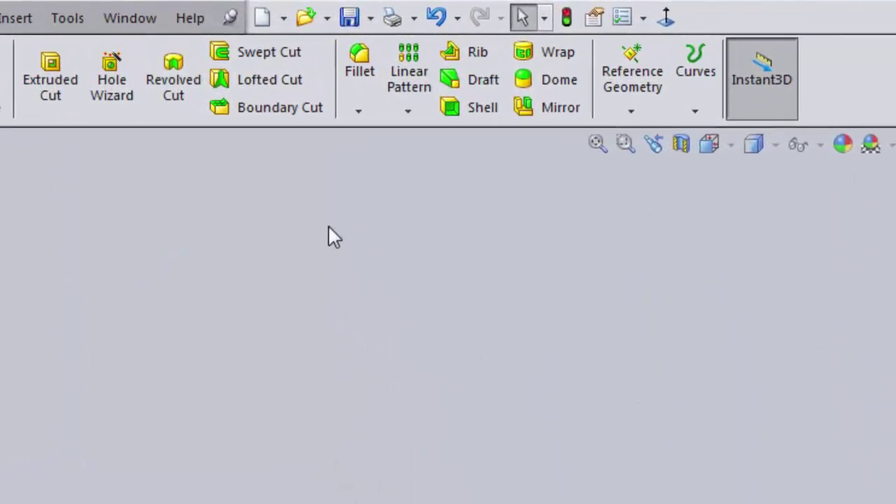
{"action": "left_click", "coordinate": [364, 64]}
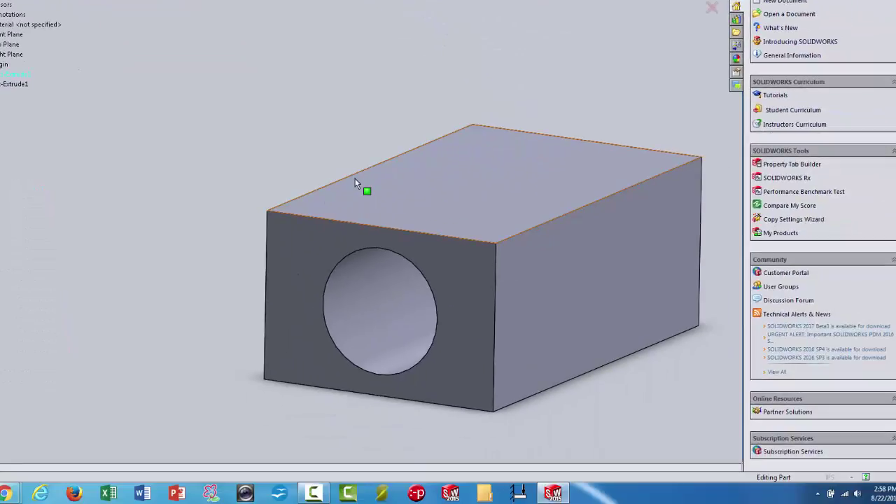
{"action": "left_click", "coordinate": [351, 176]}
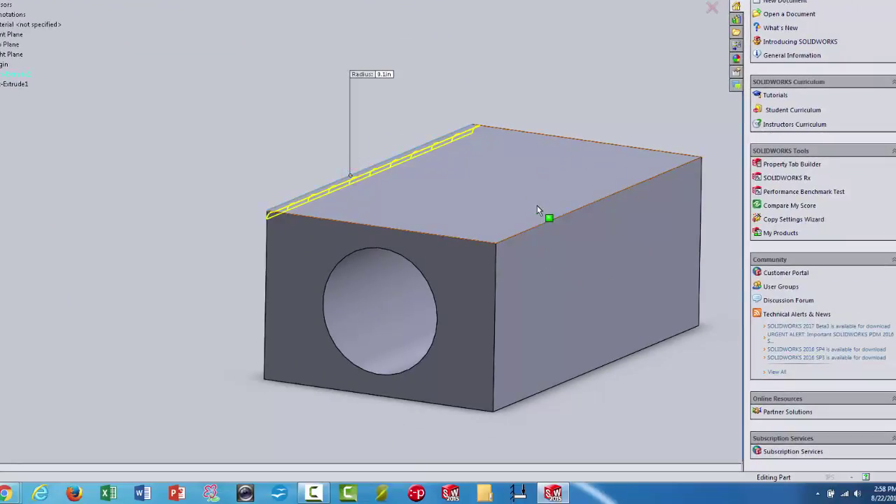
{"action": "left_click", "coordinate": [558, 217]}
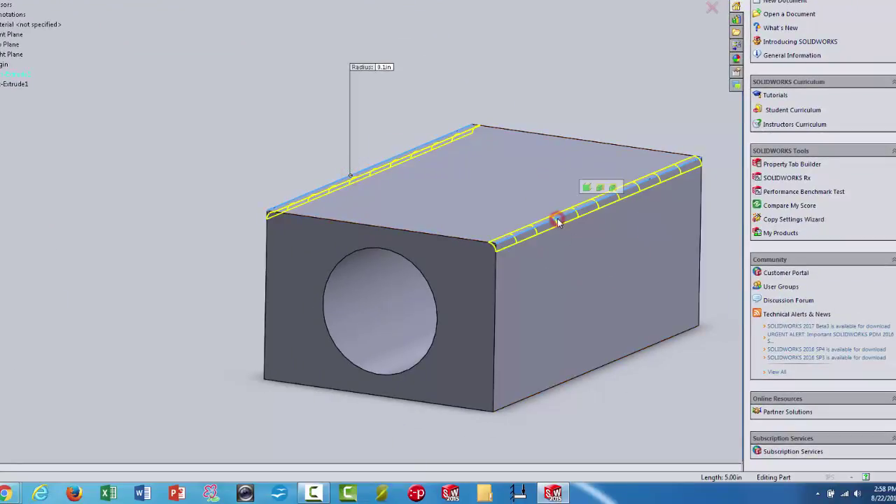
{"action": "left_click", "coordinate": [591, 369]}
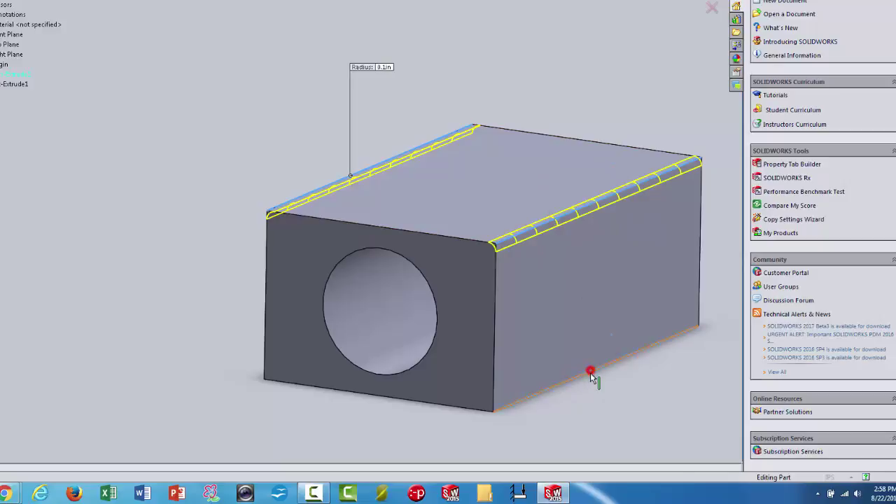
{"action": "middle_click_drag", "start_coordinate": [352, 313], "coordinate": [296, 314]}
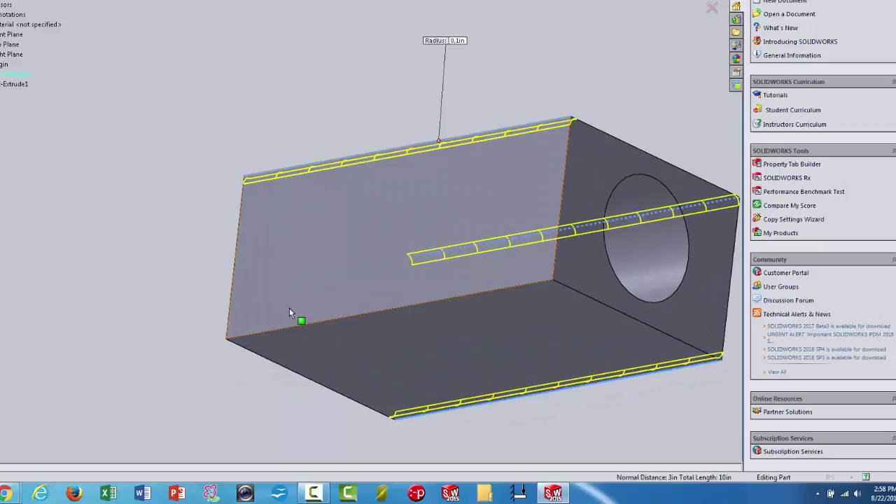
{"action": "left_click", "coordinate": [298, 330]}
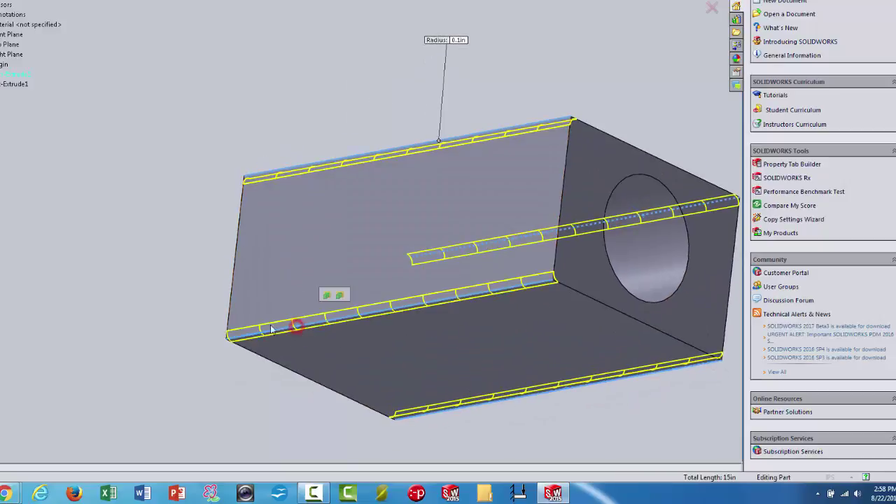
{"action": "mouse_move", "coordinate": [137, 229]}
{"action": "middle_mouse_down"}
{"action": "mouse_move", "coordinate": [110, 226]}
{"action": "mouse_move", "coordinate": [126, 220]}
{"action": "middle_mouse_up"}
{"action": "middle_click_drag", "start_coordinate": [180, 252], "coordinate": [140, 284]}
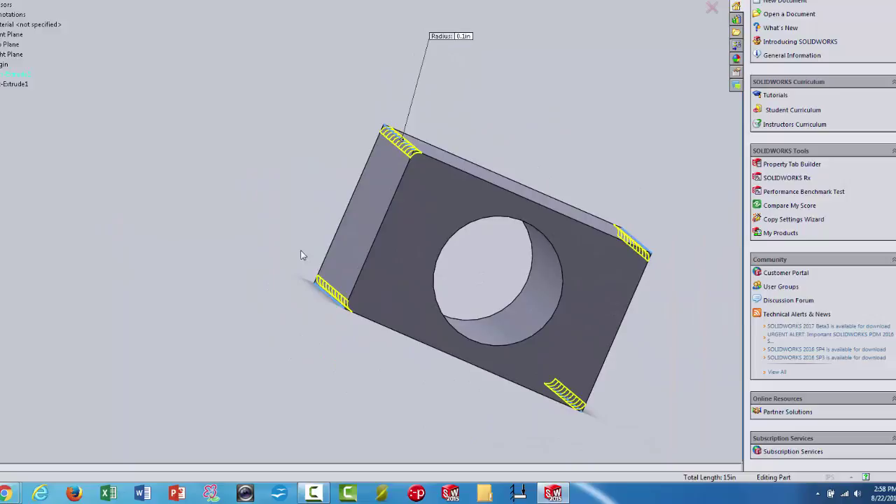
Add both end faces with the hole openings to the fillet selection.
{"action": "left_click", "coordinate": [439, 200]}
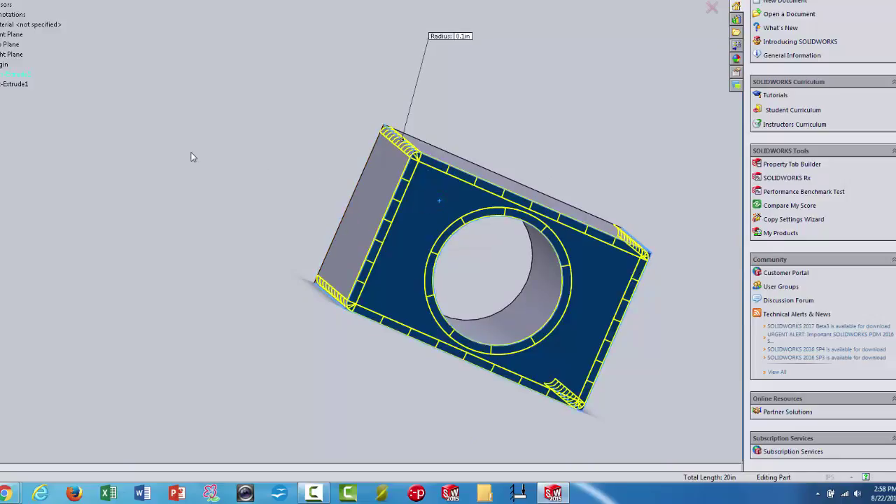
{"action": "middle_click_drag", "start_coordinate": [194, 154], "coordinate": [364, 223]}
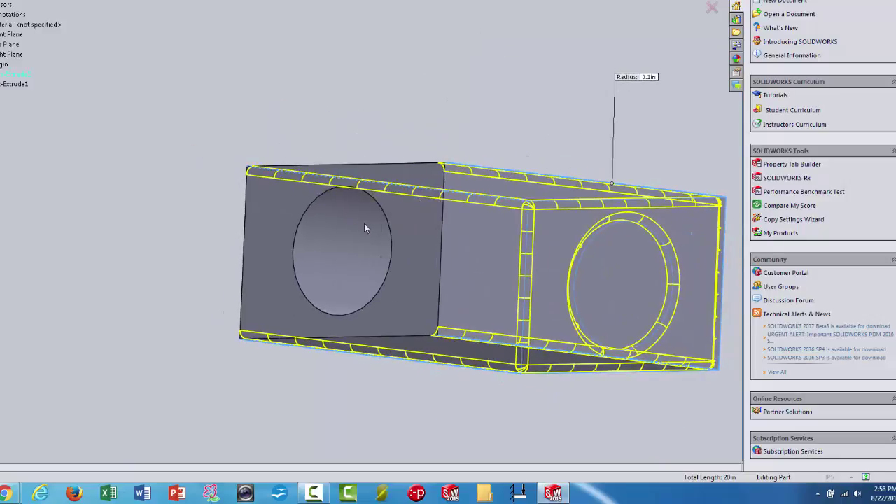
{"action": "left_click", "coordinate": [428, 269]}
{"action": "middle_click_drag", "start_coordinate": [143, 186], "coordinate": [126, 220]}
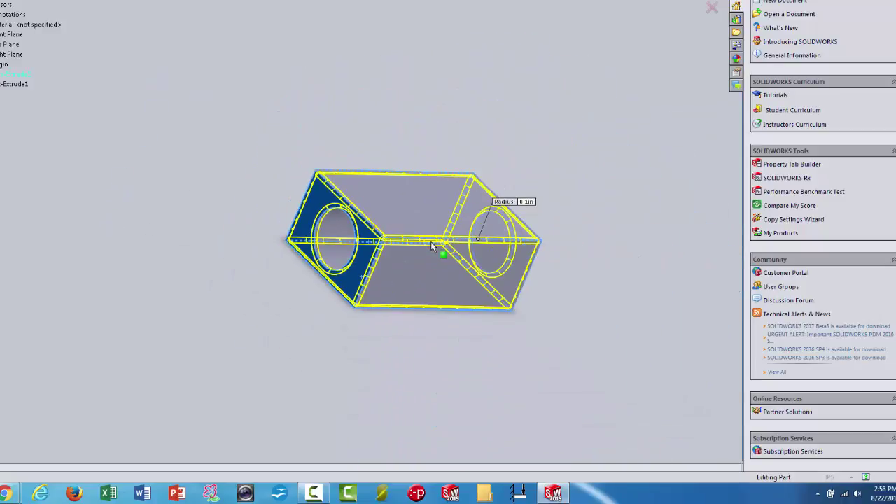
{"action": "middle_click_drag", "start_coordinate": [490, 266], "coordinate": [486, 284]}
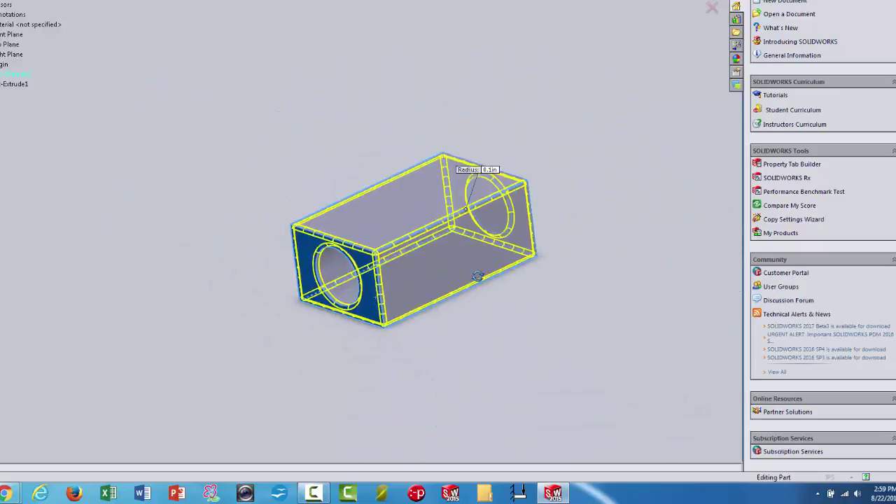
{"action": "scroll", "coordinate": [435, 262], "scroll_direction": "down", "scroll_amount": 3}
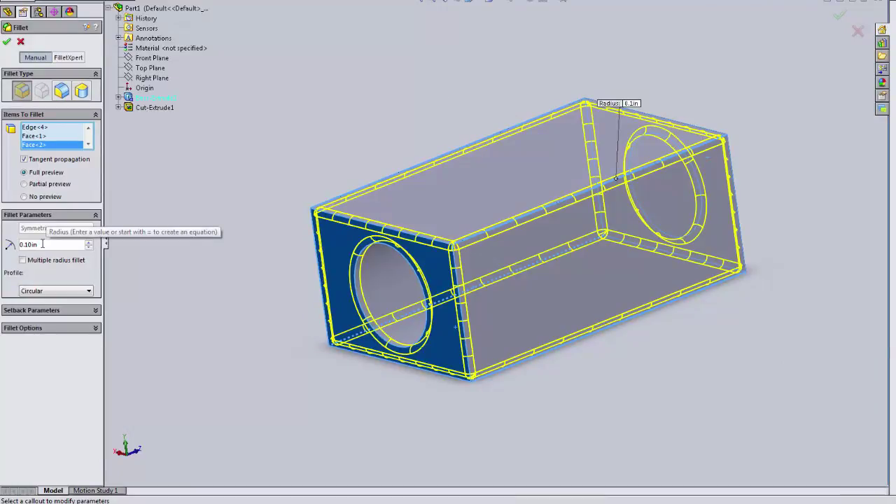
Try larger fillet radii in 0.10 in increments up to 0.50 in, and return the radius to 0.10 in.
{"action": "left_click", "coordinate": [89, 242]}
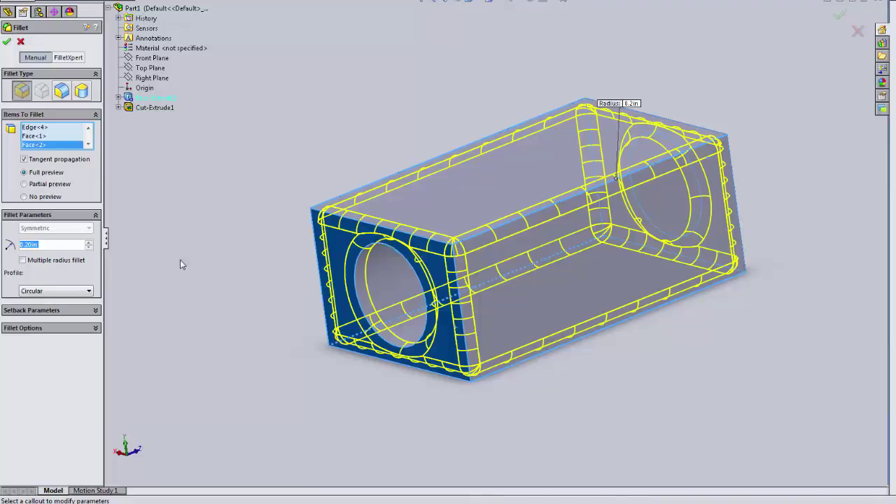
{"action": "left_click", "coordinate": [88, 243]}
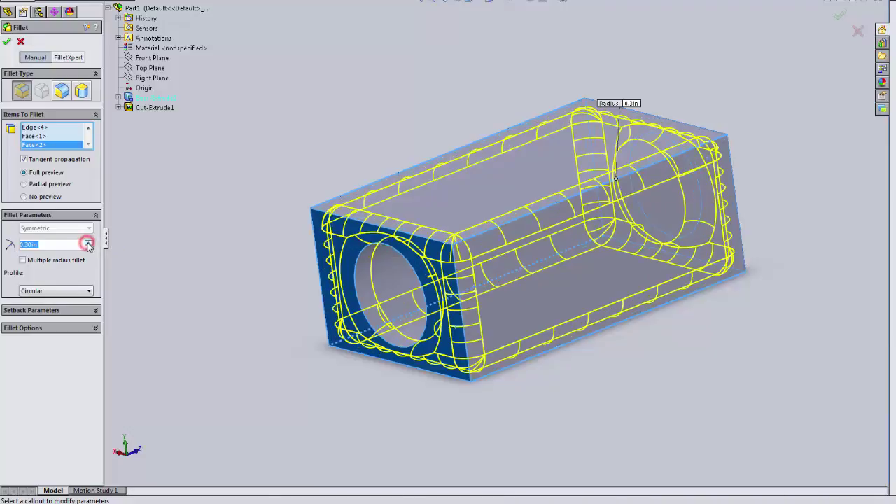
{"action": "left_click", "coordinate": [88, 242]}
{"action": "left_click", "coordinate": [88, 242]}
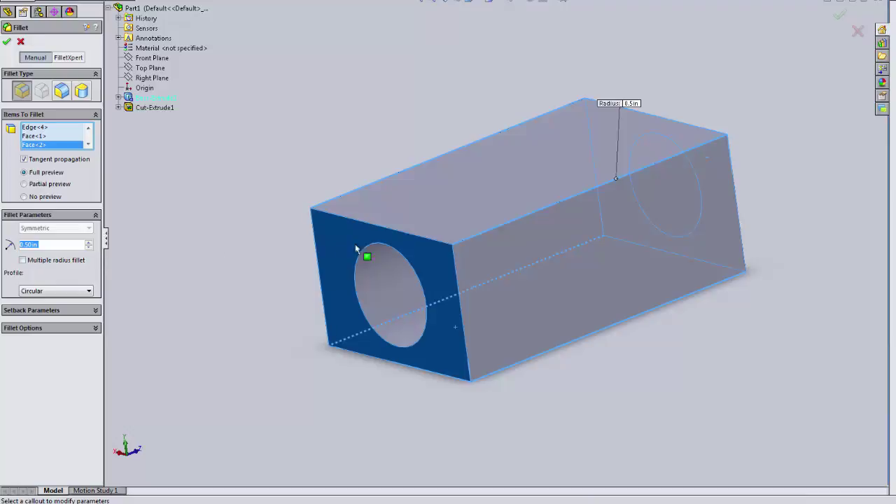
{"action": "left_click", "coordinate": [89, 248]}
{"action": "left_click", "coordinate": [89, 247]}
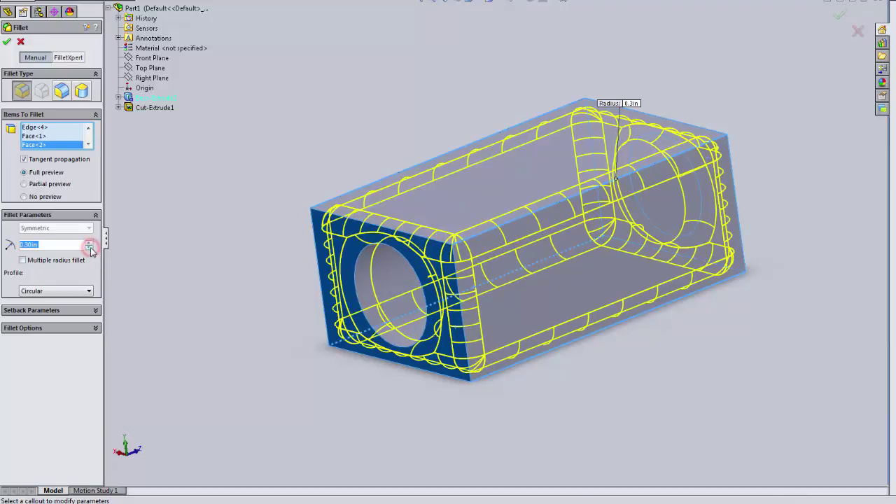
{"action": "left_click", "coordinate": [88, 248]}
{"action": "left_click", "coordinate": [89, 248]}
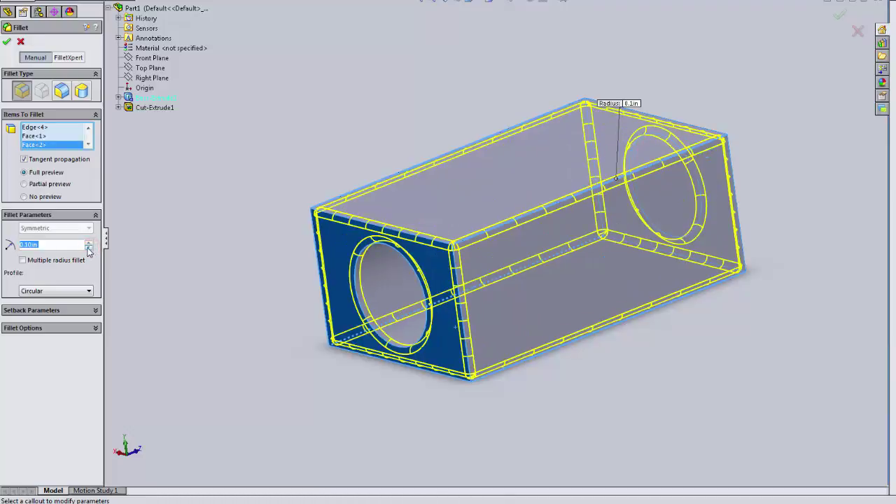
Accept the fillet with its 0.10 in radius and inspect the rounded block from several angles.
{"action": "left_click", "coordinate": [6, 42]}
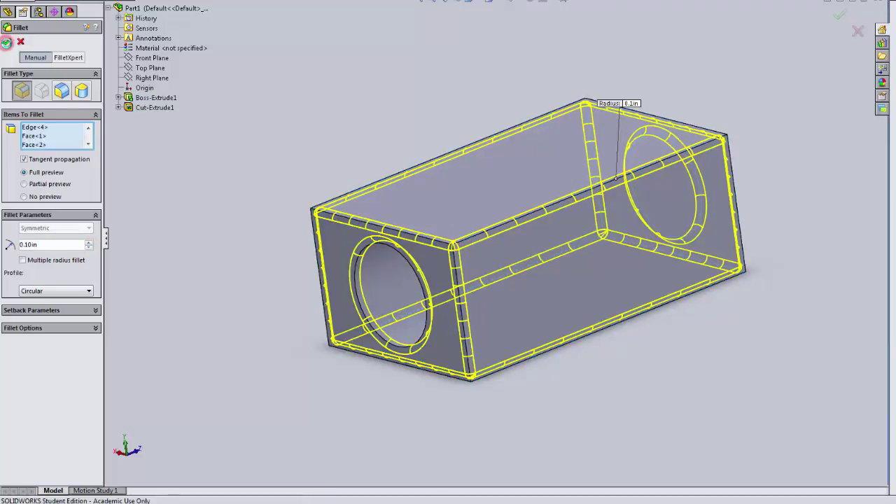
{"action": "left_click", "coordinate": [200, 141]}
{"action": "middle_click_drag", "start_coordinate": [206, 146], "coordinate": [214, 124]}
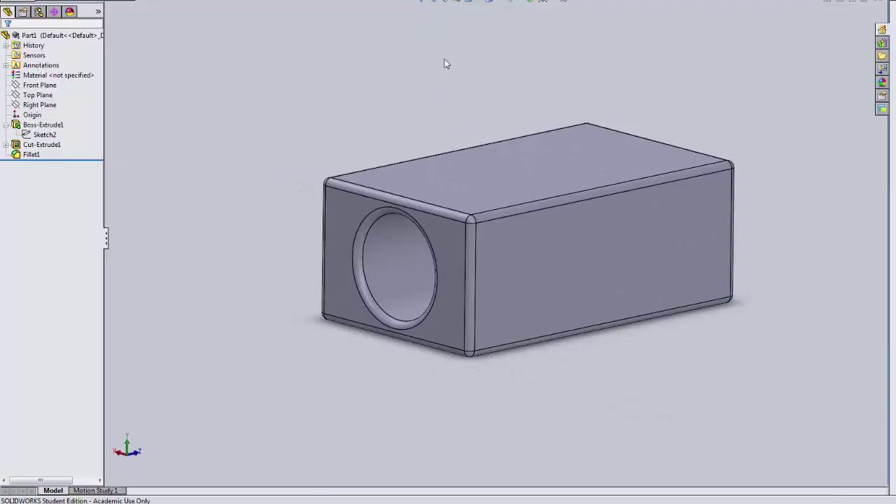
{"action": "middle_click_drag", "start_coordinate": [272, 318], "coordinate": [287, 301]}
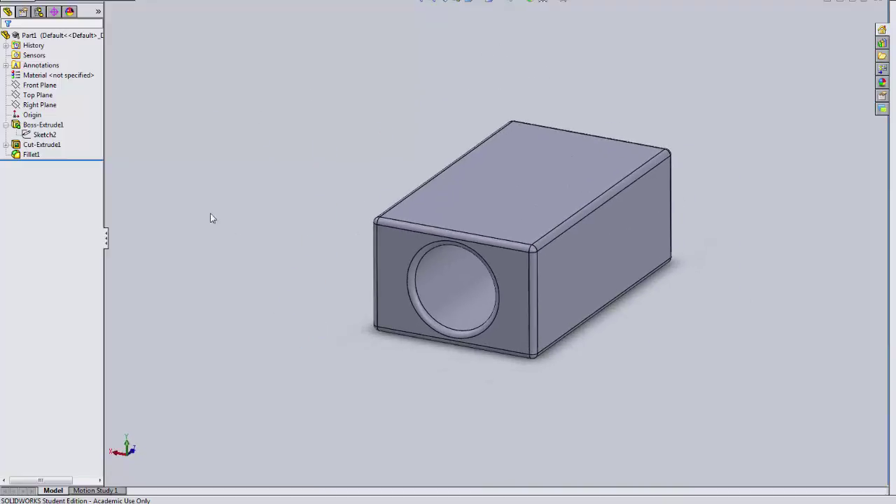
Review the extrusion, cut and fillet features in the feature tree along with the sketches beneath them.
{"action": "left_click", "coordinate": [49, 127]}
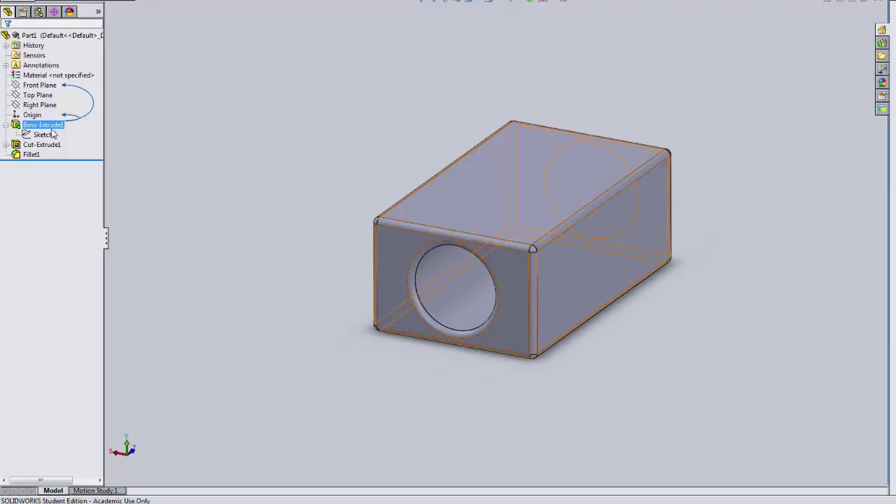
{"action": "left_click", "coordinate": [44, 134]}
{"action": "left_click", "coordinate": [6, 144]}
{"action": "left_click", "coordinate": [39, 144]}
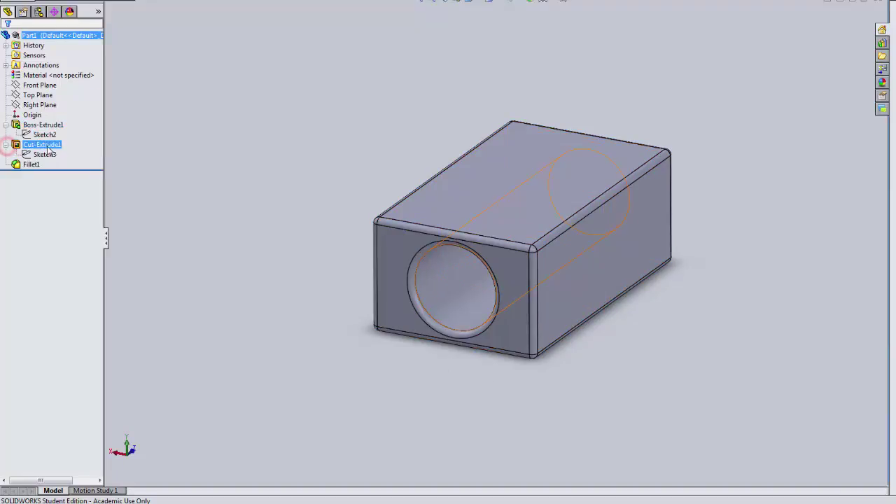
{"action": "left_click", "coordinate": [44, 154]}
{"action": "left_click", "coordinate": [32, 165]}
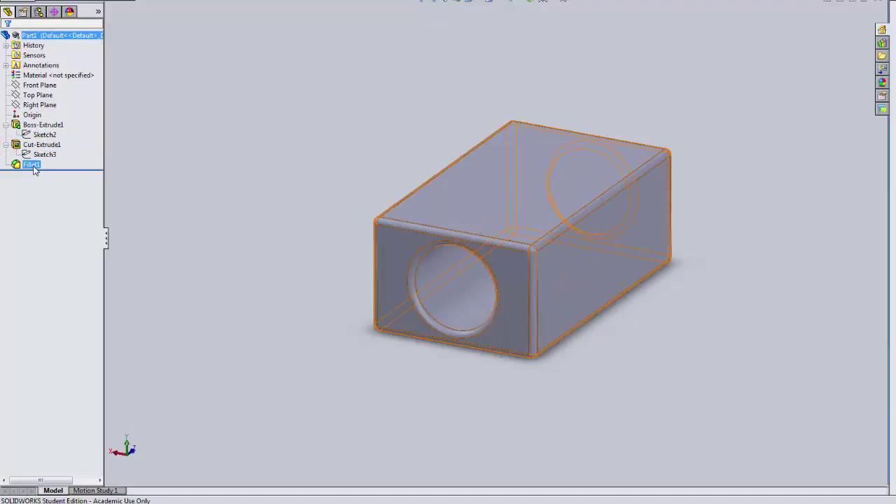
{"action": "left_click", "coordinate": [190, 259]}
{"action": "mouse_move", "coordinate": [194, 229]}
{"action": "middle_mouse_down"}
{"action": "mouse_move", "coordinate": [198, 204]}
{"action": "mouse_move", "coordinate": [196, 210]}
{"action": "middle_mouse_up"}
Rename the Boss-Extrude1 feature as Box.
{"action": "left_click", "coordinate": [42, 125]}
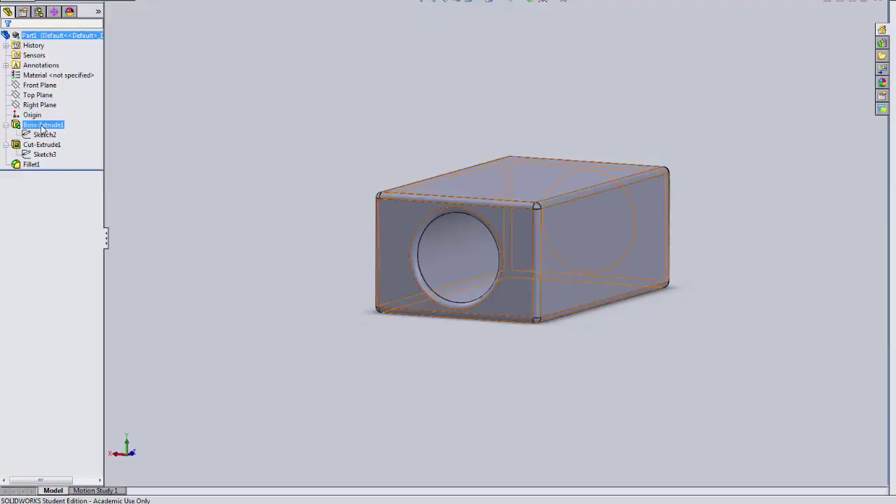
{"action": "left_click", "coordinate": [42, 126]}
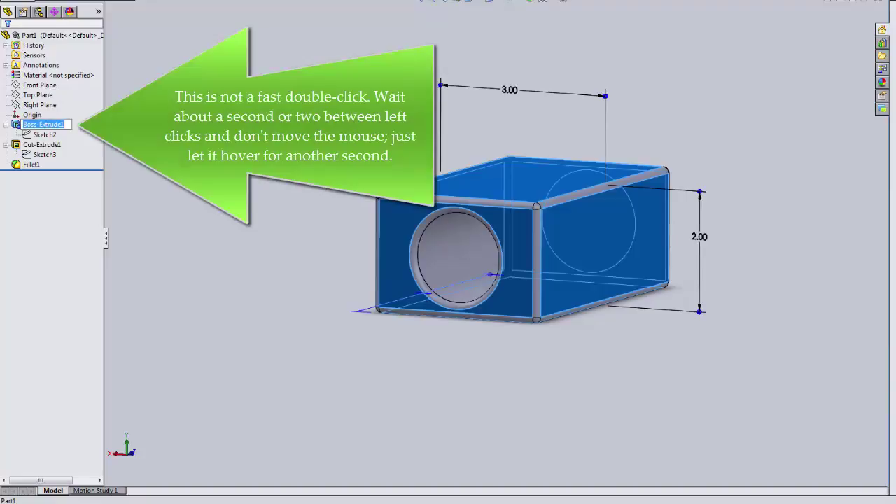
{"action": "type", "text": "Box"}
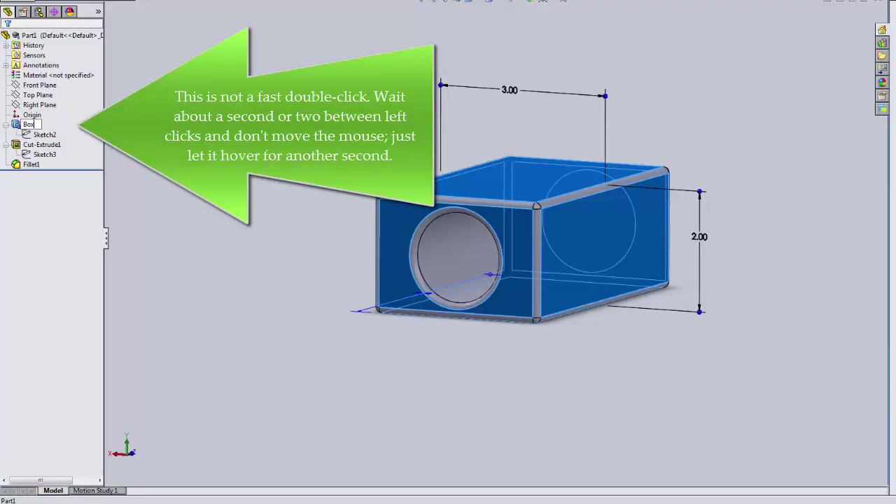
{"action": "key", "text": "Return"}
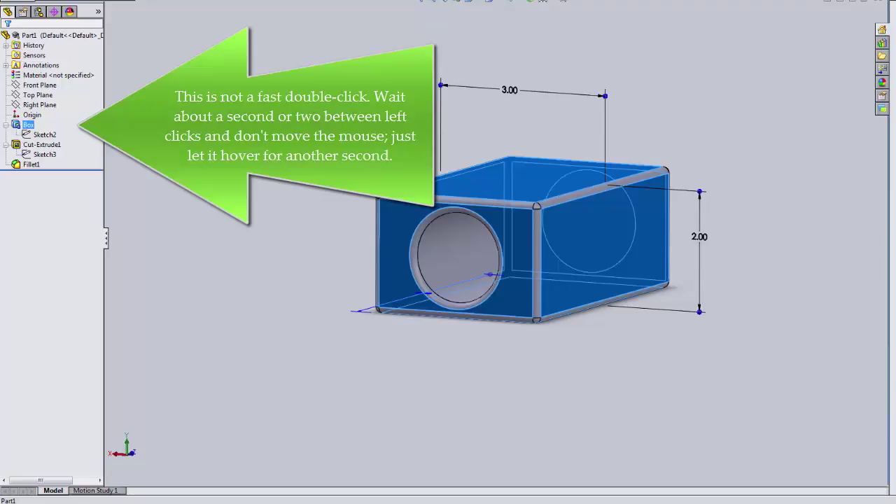
Rename the Cut-Extrude1 feature as Hole.
{"action": "left_click", "coordinate": [46, 144]}
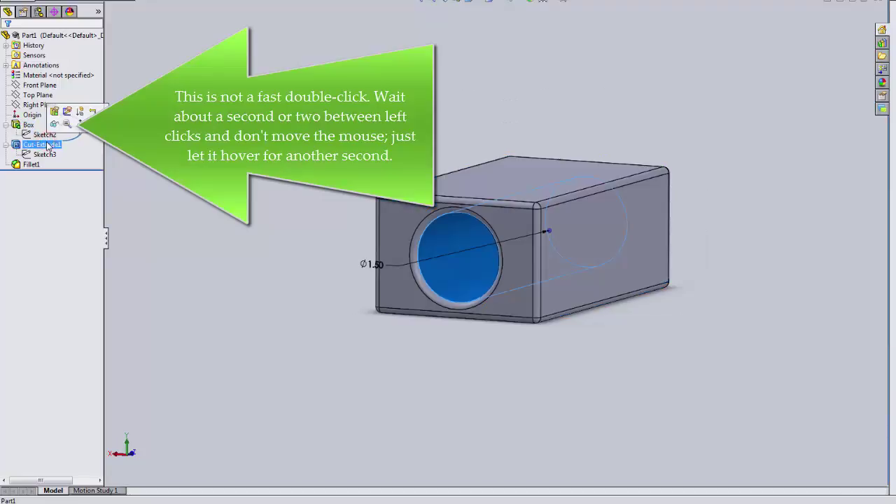
{"action": "left_click", "coordinate": [47, 144]}
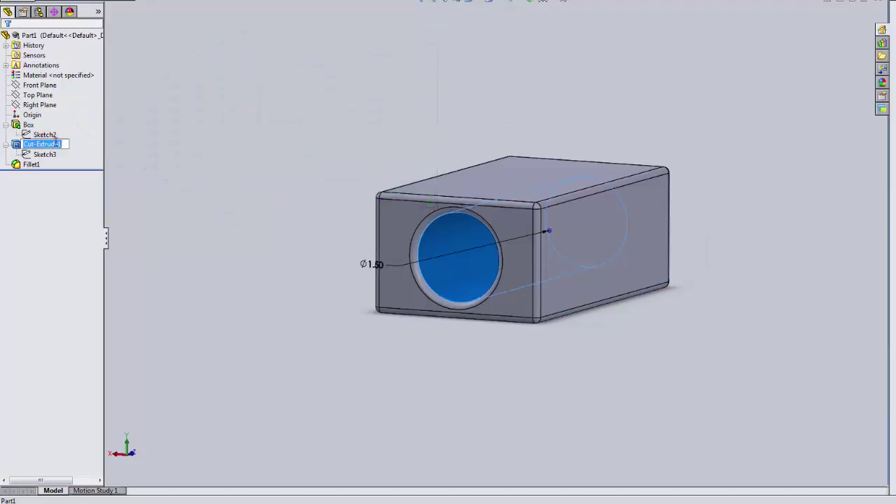
{"action": "type", "text": "Hole"}
{"action": "key", "text": "Return"}
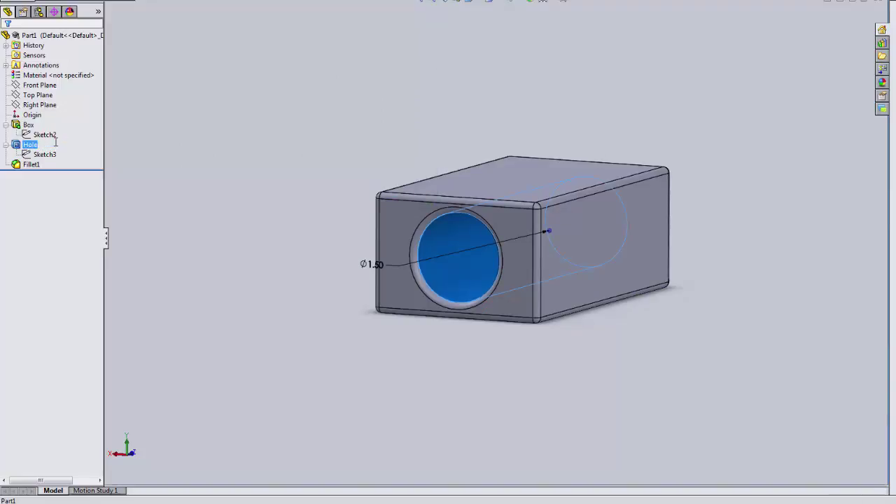
Rename the Fillet1 feature as Rounds.
{"action": "left_click", "coordinate": [32, 165]}
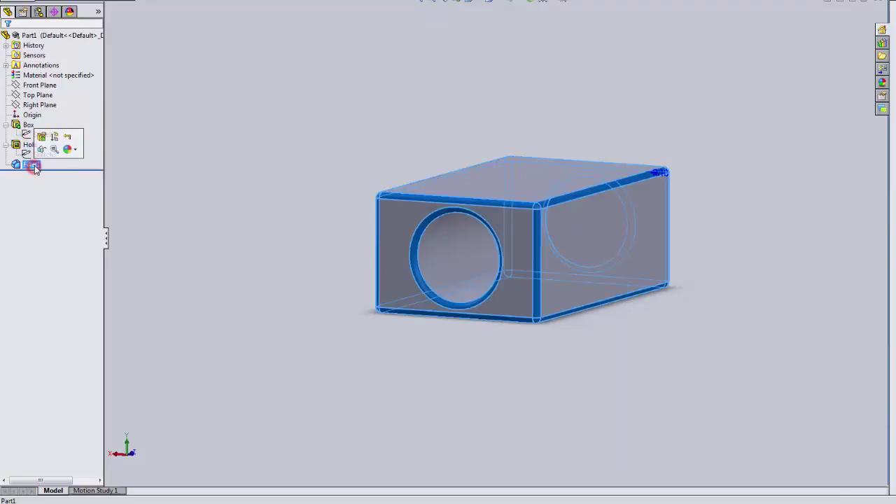
{"action": "left_click", "coordinate": [34, 165]}
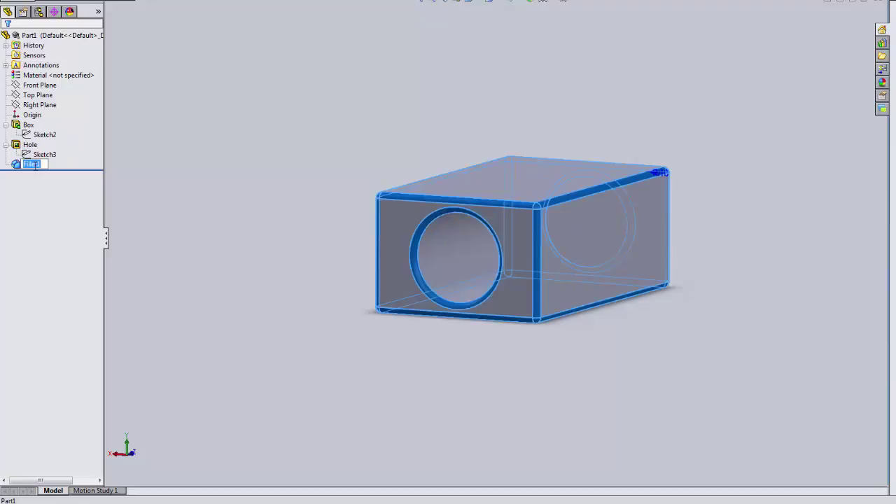
{"action": "type", "text": "Rounds"}
{"action": "key", "text": "Return"}
{"action": "left_click", "coordinate": [291, 201]}
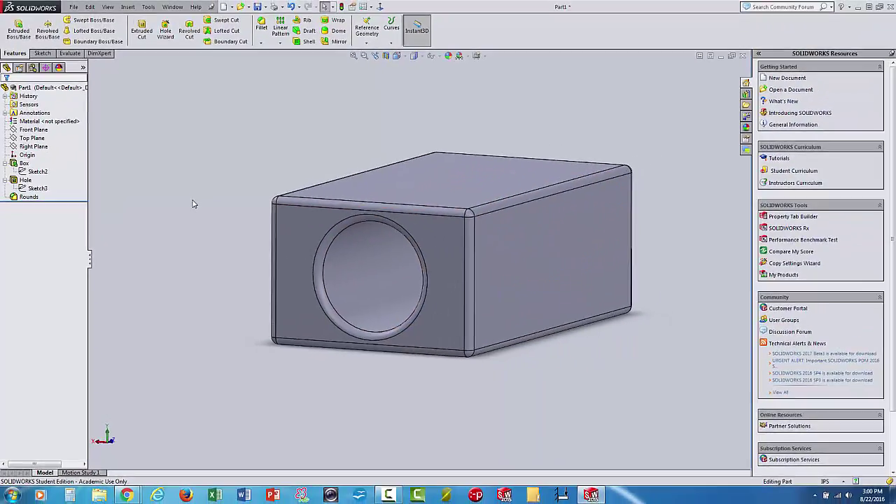
Review the Box feature and its underlying sketch on the renamed model.
{"action": "mouse_move", "coordinate": [194, 203]}
{"action": "middle_mouse_down"}
{"action": "mouse_move", "coordinate": [240, 163]}
{"action": "mouse_move", "coordinate": [202, 194]}
{"action": "mouse_move", "coordinate": [195, 218]}
{"action": "middle_mouse_up"}
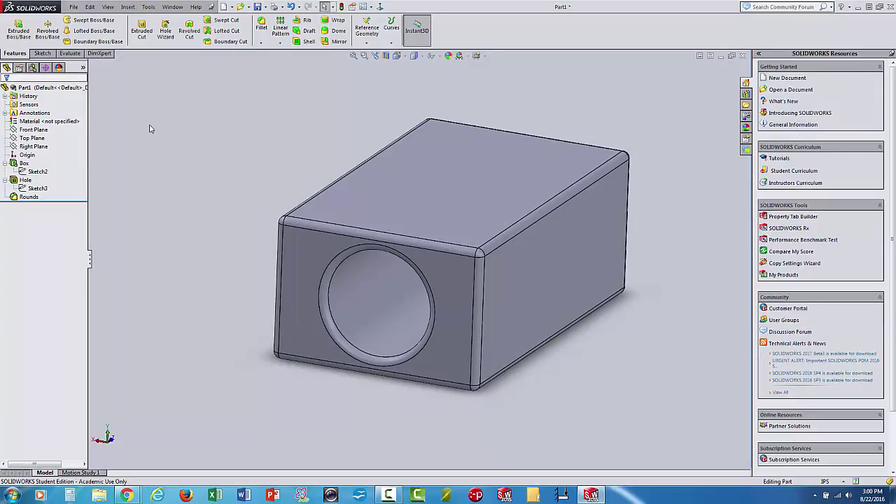
{"action": "middle_click_drag", "start_coordinate": [149, 129], "coordinate": [182, 140]}
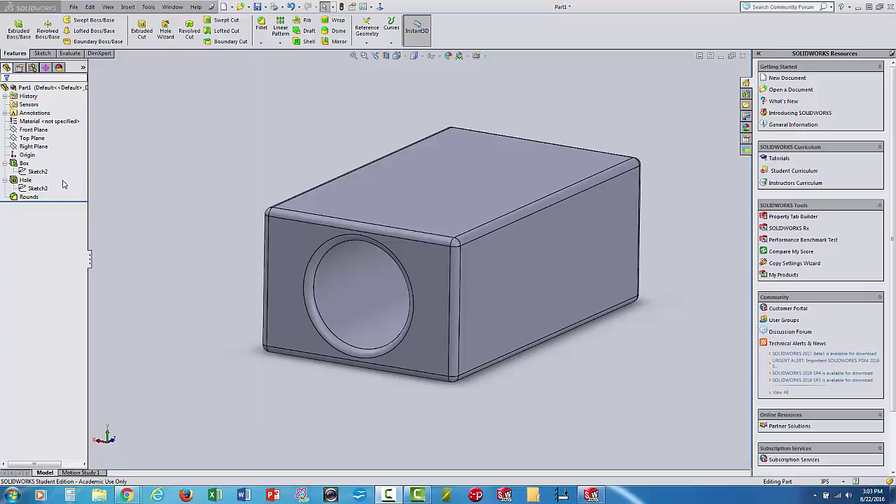
{"action": "left_click", "coordinate": [39, 173]}
{"action": "mouse_move", "coordinate": [40, 174]}
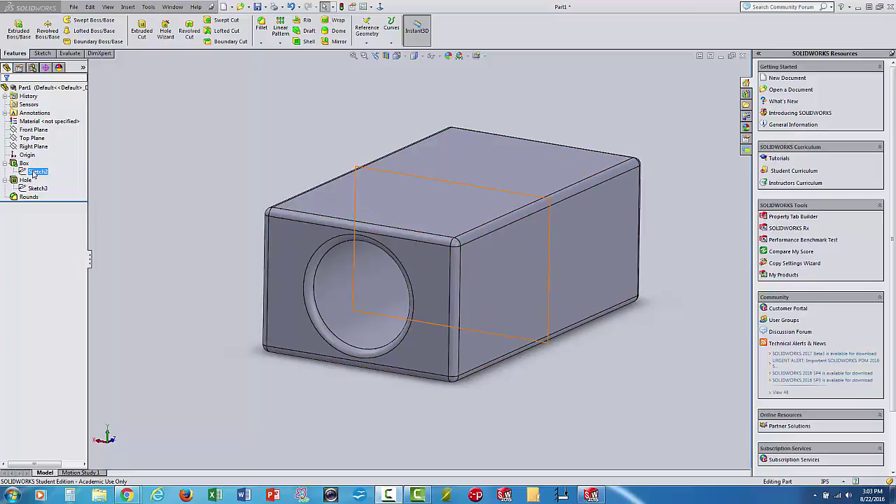
{"action": "left_click", "coordinate": [17, 166]}
{"action": "left_click", "coordinate": [82, 164]}
Set the Box feature's extrusion depth to 1 in and rebuild the part.
{"action": "left_click", "coordinate": [509, 172]}
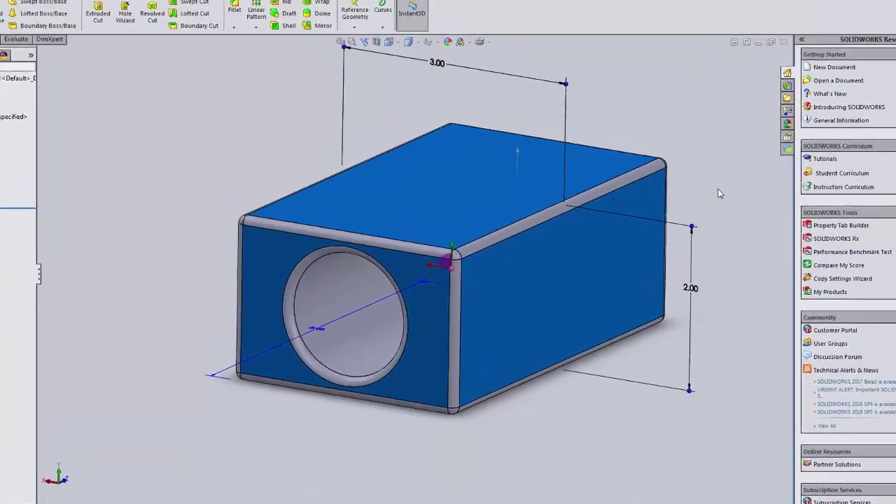
{"action": "middle_click_drag", "start_coordinate": [657, 126], "coordinate": [700, 123]}
{"action": "middle_click_drag", "start_coordinate": [766, 98], "coordinate": [766, 96]}
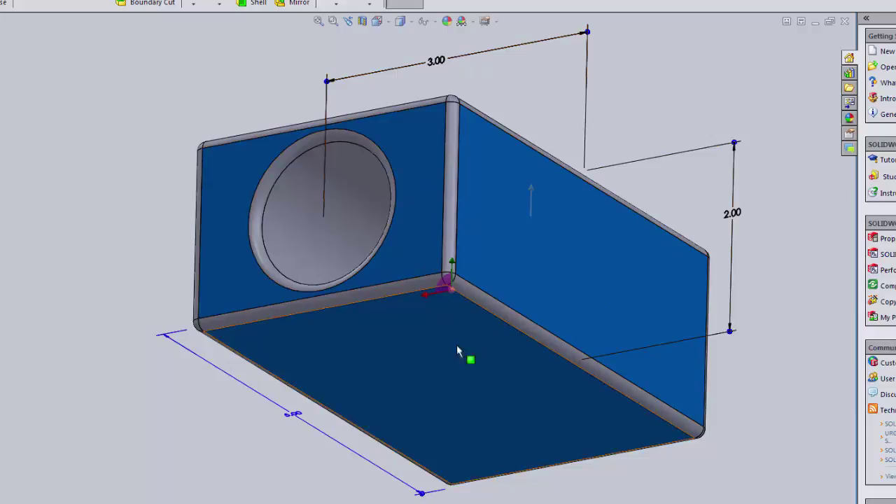
{"action": "double_click", "coordinate": [293, 418]}
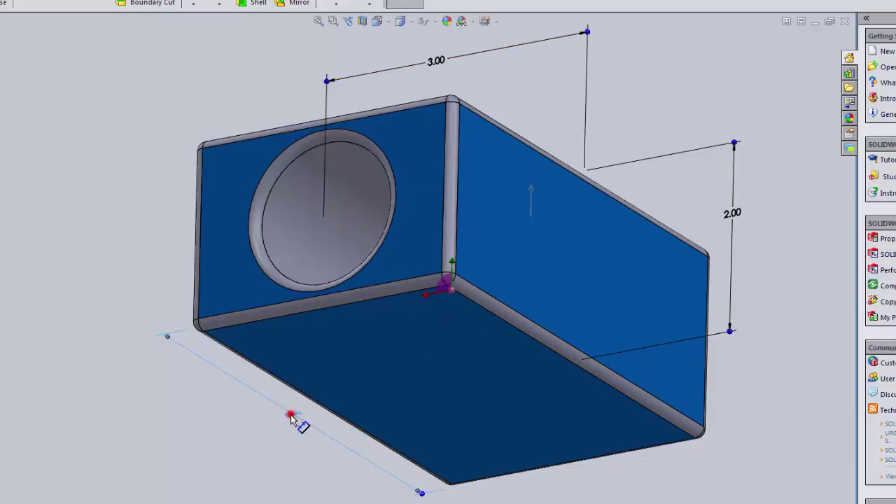
{"action": "type", "text": "5"}
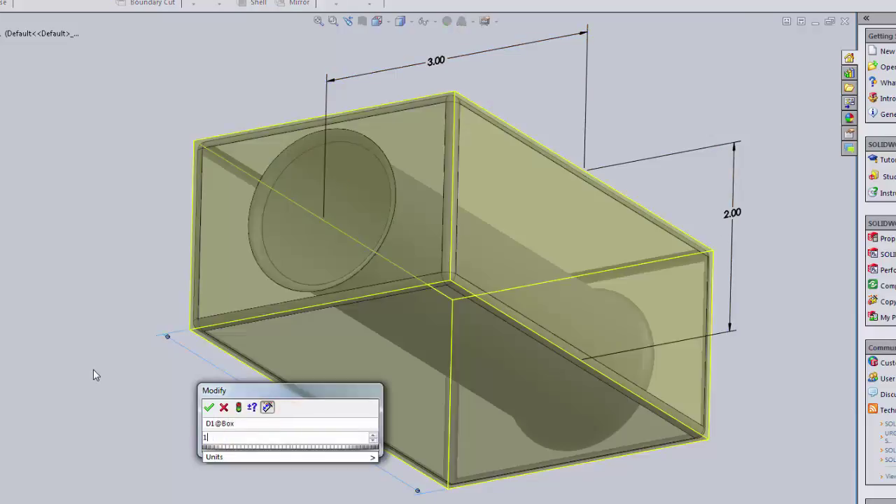
{"action": "key", "text": "Return"}
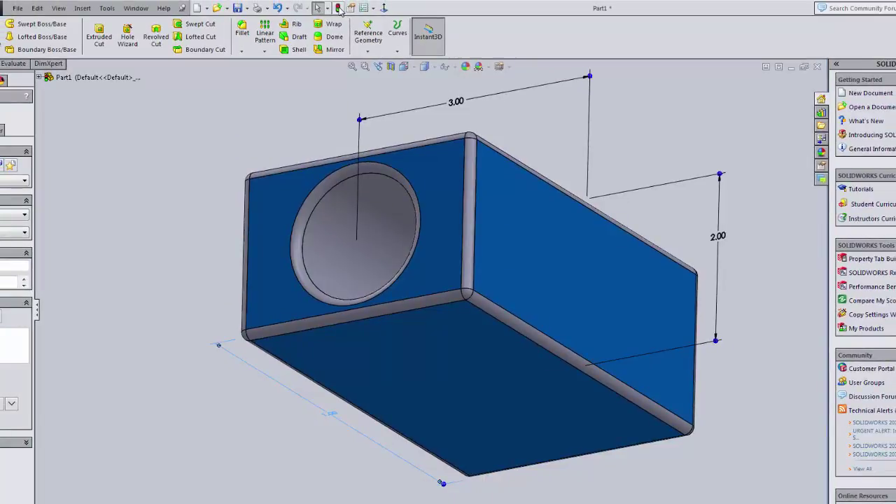
{"action": "left_click", "coordinate": [339, 9]}
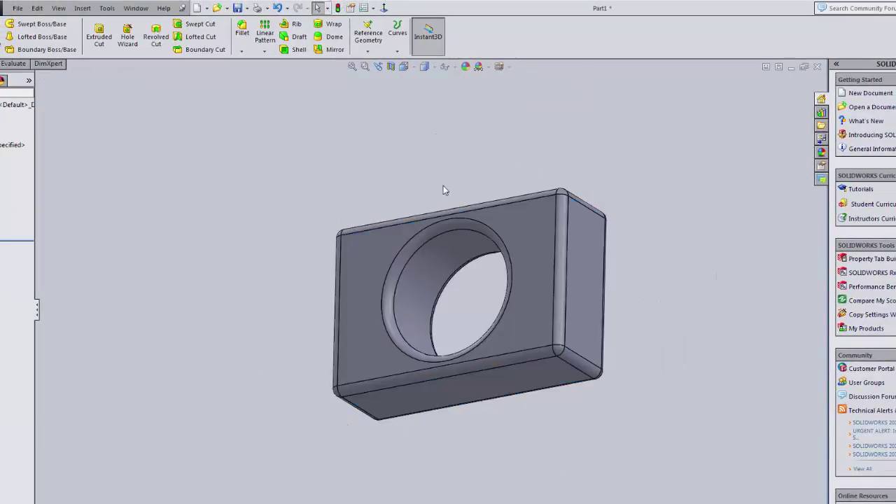
Display the shortened block's dimensions and examine how their text is oriented from several angles.
{"action": "middle_click_drag", "start_coordinate": [635, 192], "coordinate": [391, 234]}
{"action": "left_click", "coordinate": [391, 234]}
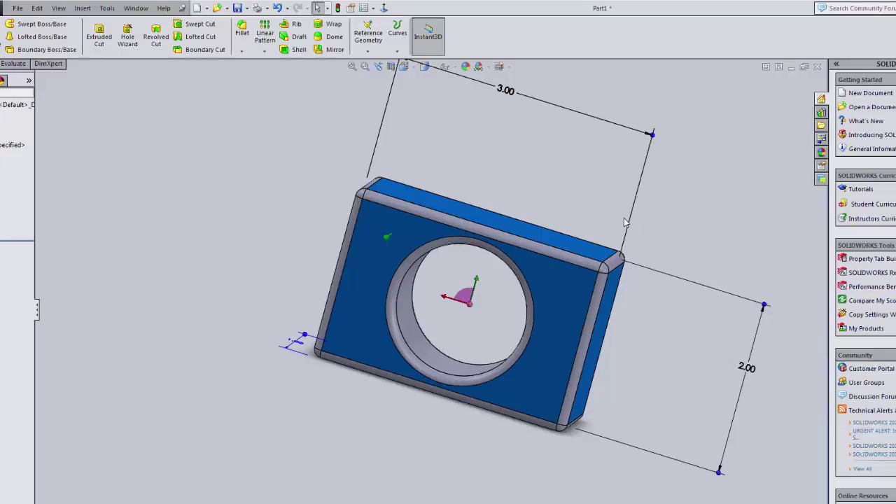
{"action": "scroll", "coordinate": [430, 310], "scroll_direction": "up", "scroll_amount": 3}
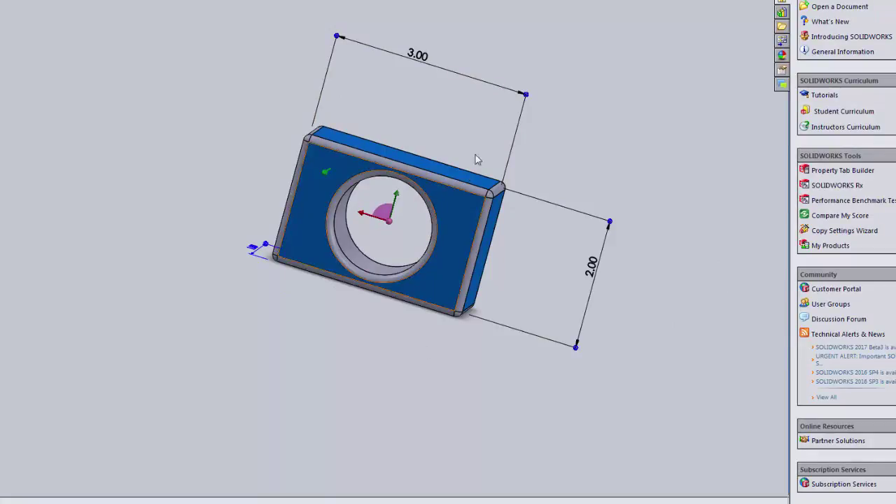
{"action": "middle_click_drag", "start_coordinate": [476, 156], "coordinate": [511, 135]}
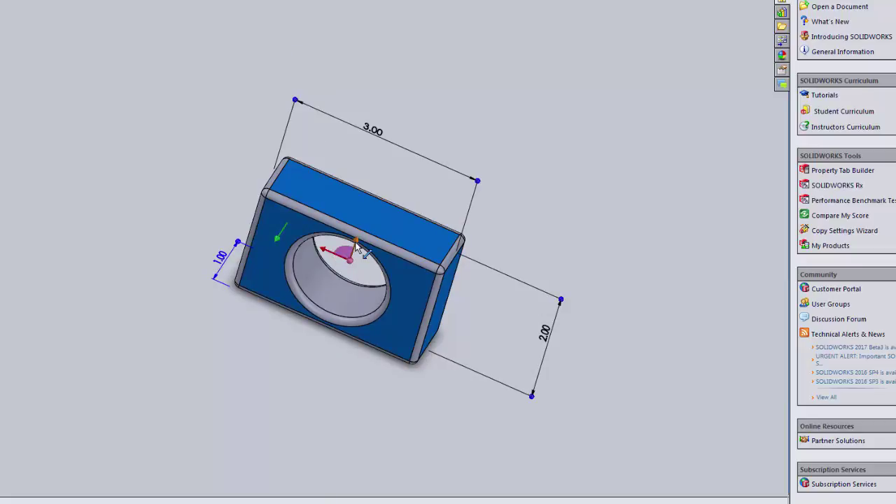
{"action": "scroll", "coordinate": [336, 260], "scroll_direction": "up", "scroll_amount": 2}
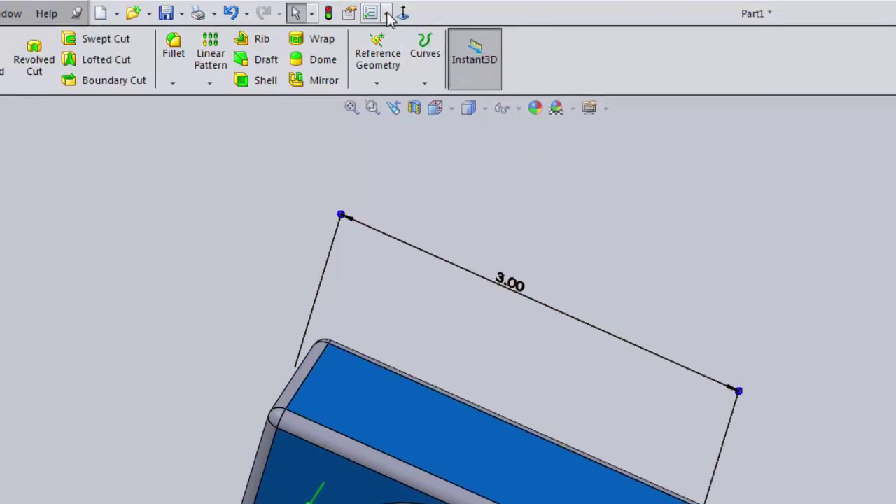
Change the document's overall drafting standard to ANSI and accept the properties.
{"action": "left_click", "coordinate": [385, 13]}
{"action": "left_click", "coordinate": [412, 33]}
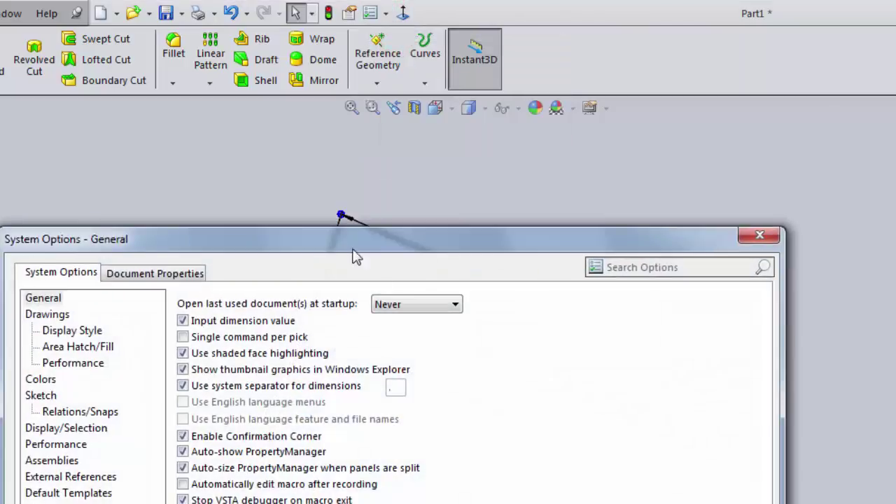
{"action": "left_click", "coordinate": [154, 274]}
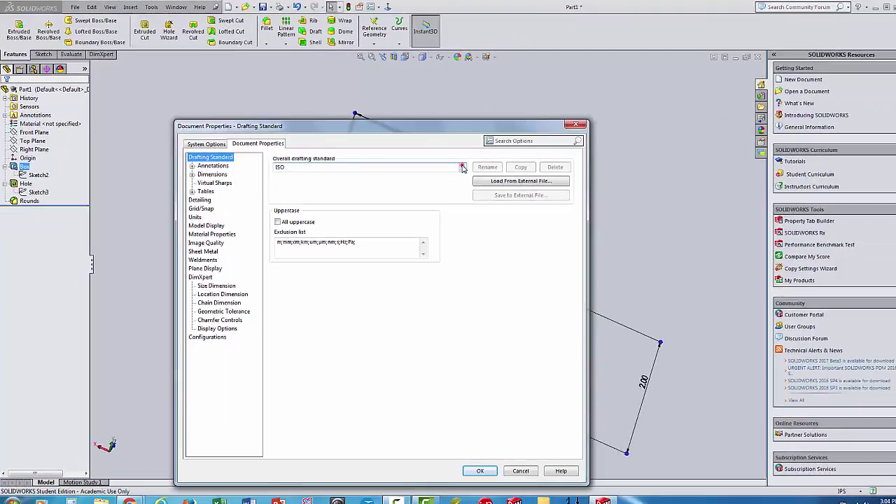
{"action": "left_click", "coordinate": [462, 168]}
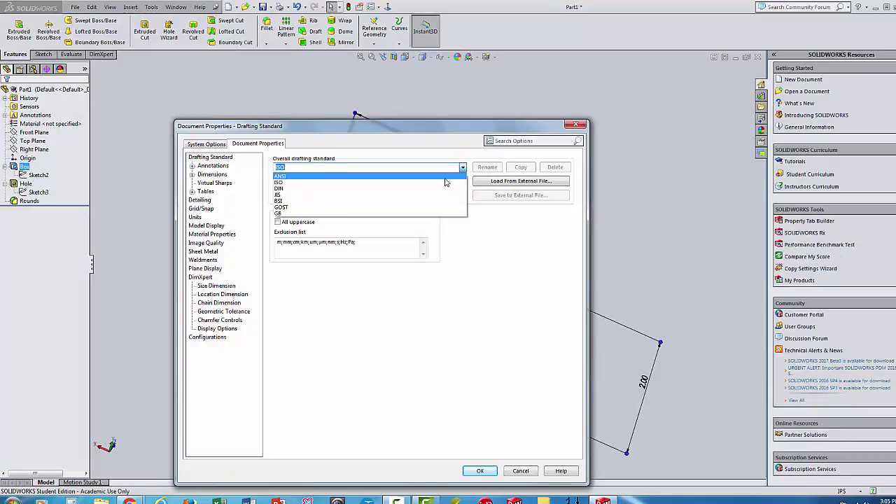
{"action": "left_click", "coordinate": [210, 147]}
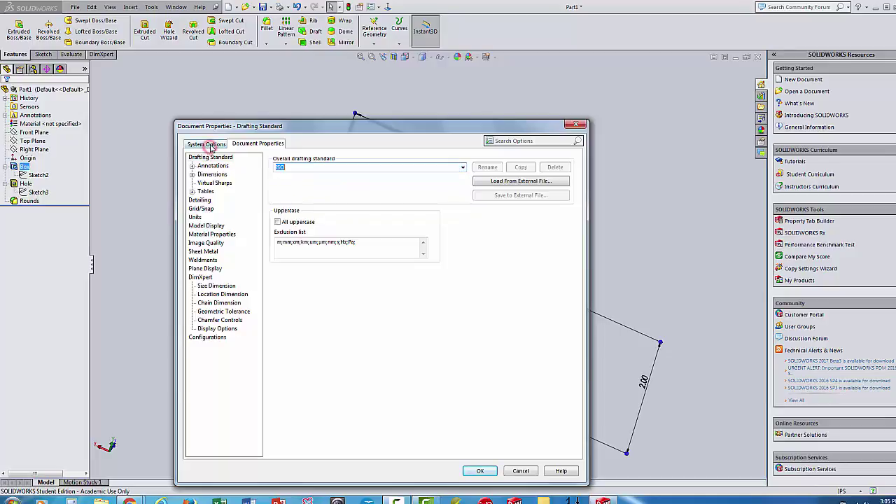
{"action": "left_click", "coordinate": [210, 145]}
{"action": "left_click", "coordinate": [254, 144]}
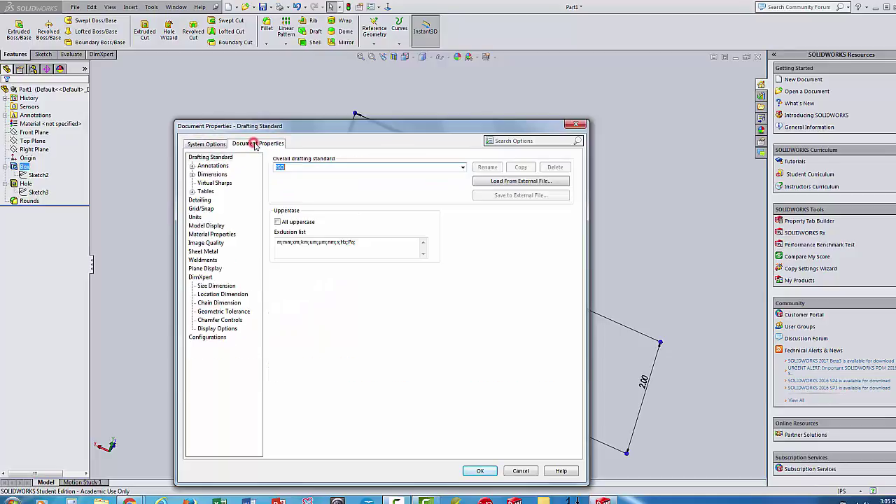
{"action": "left_click", "coordinate": [463, 168]}
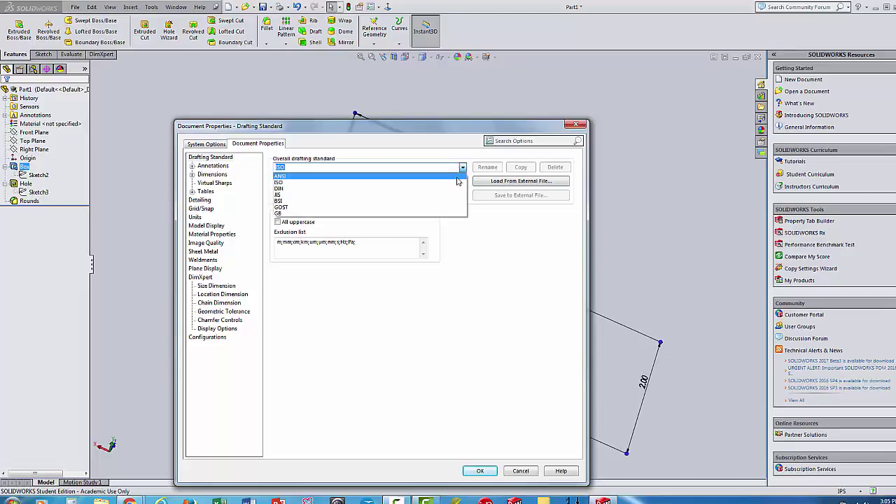
{"action": "left_click", "coordinate": [447, 175]}
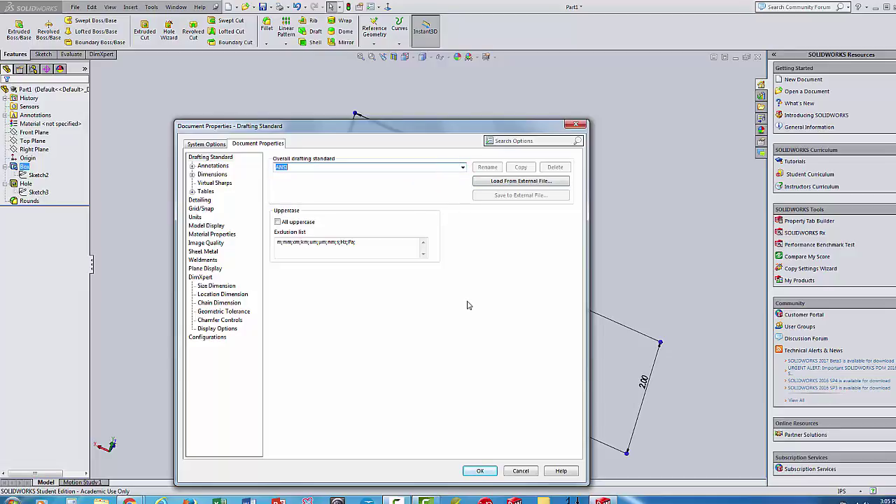
{"action": "left_click", "coordinate": [479, 471]}
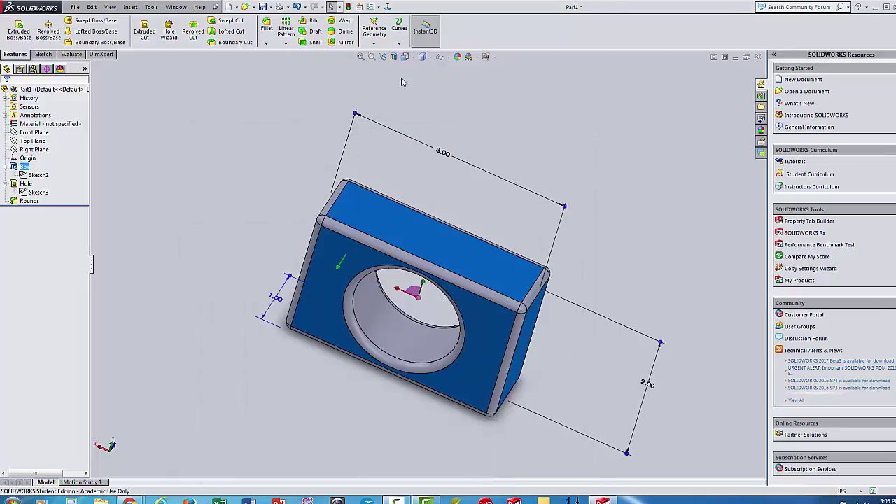
Redisplay the block's dimensions and check the ANSI text orientation from another angle.
{"action": "left_click", "coordinate": [645, 256]}
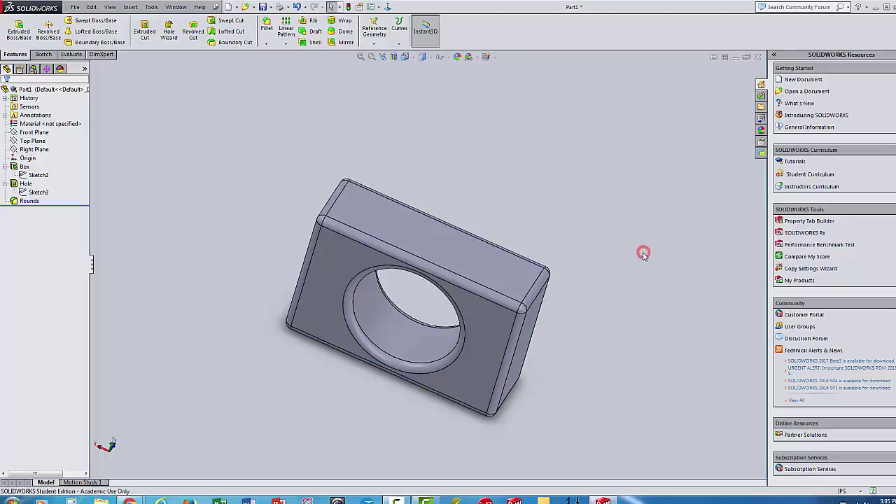
{"action": "left_click", "coordinate": [491, 264]}
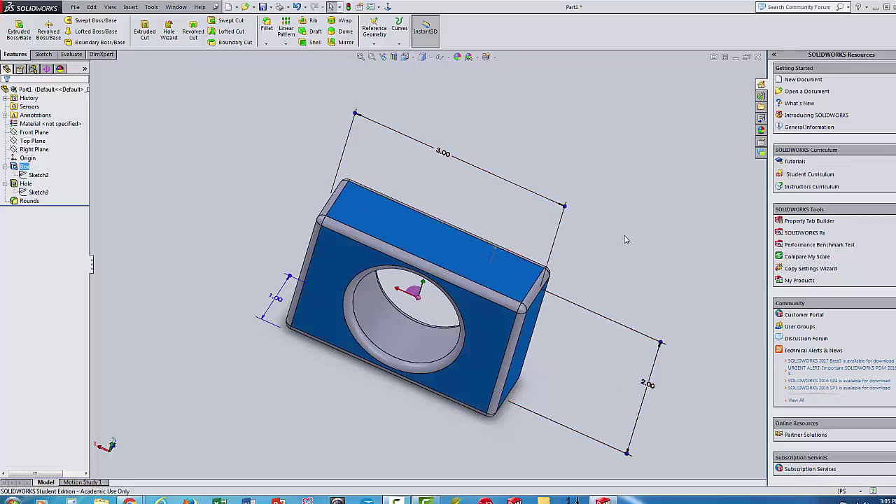
{"action": "middle_click_drag", "start_coordinate": [627, 269], "coordinate": [620, 225]}
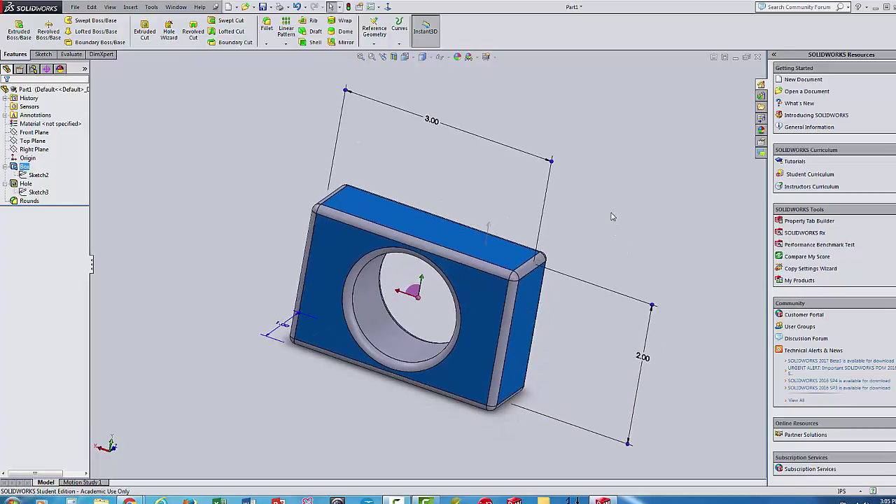
{"action": "left_click", "coordinate": [611, 214]}
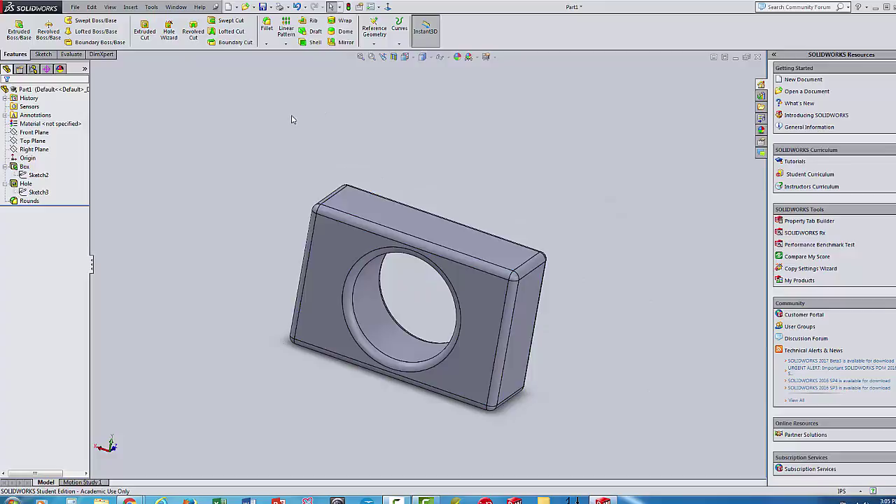
Start saving the part and choose the Misc Parts folder inside Documents > MT155 as its location.
{"action": "left_click", "coordinate": [75, 9]}
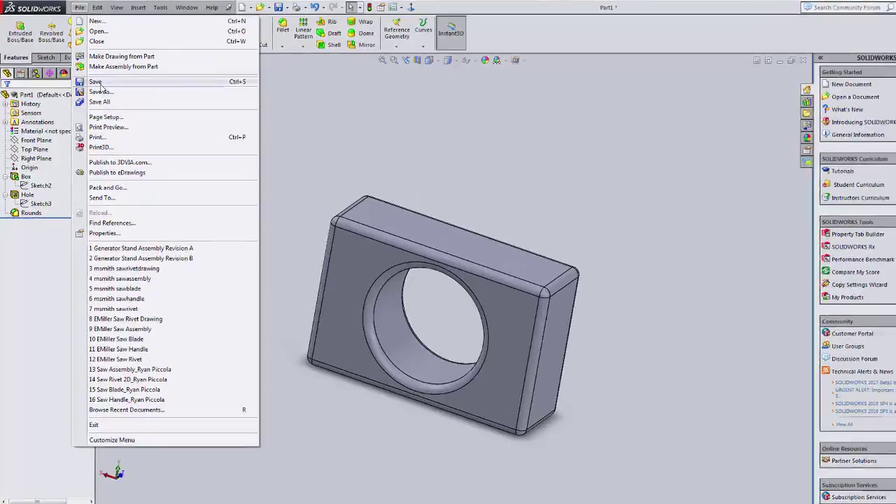
{"action": "left_click", "coordinate": [91, 78]}
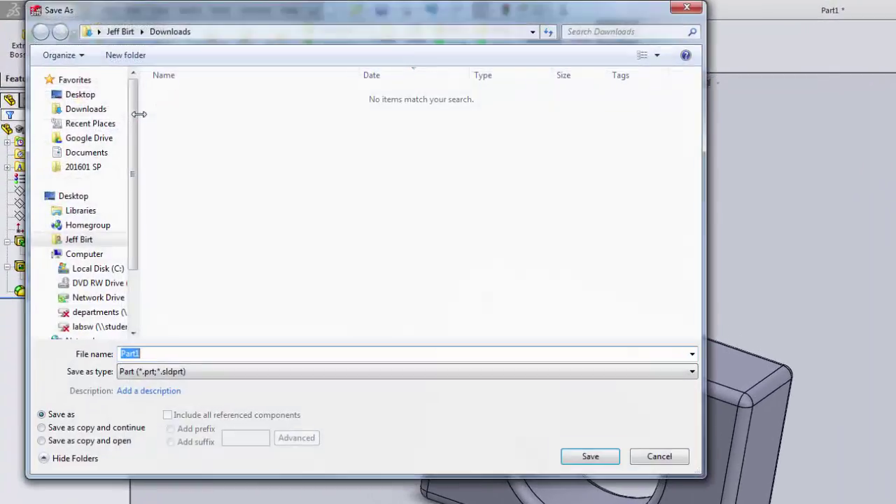
{"action": "left_click", "coordinate": [86, 152]}
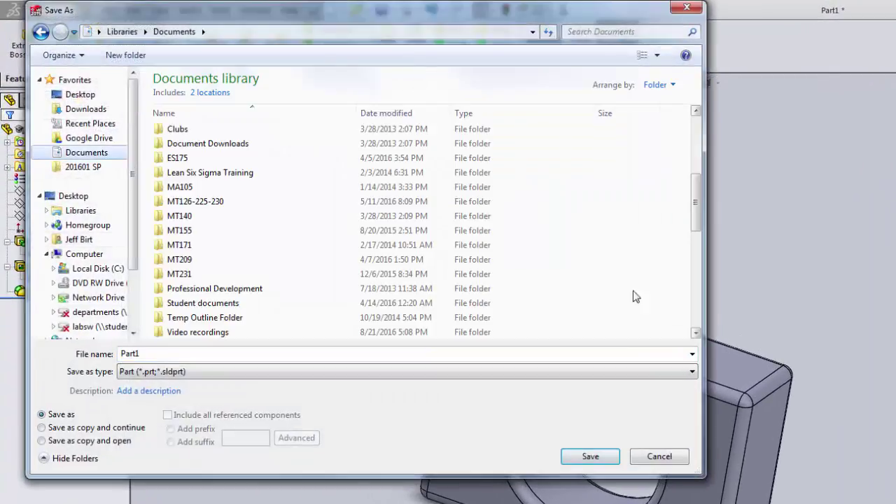
{"action": "double_click", "coordinate": [292, 234]}
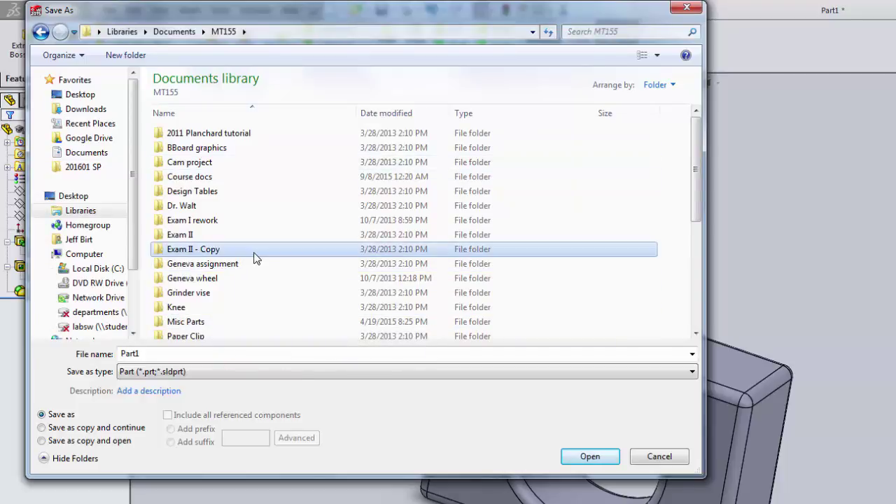
{"action": "double_click", "coordinate": [186, 322]}
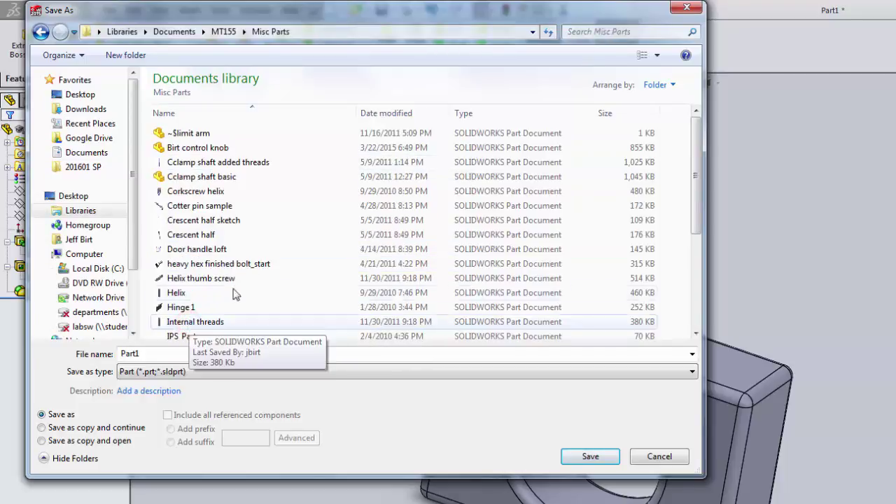
{"action": "type", "text": "Sample Box"}
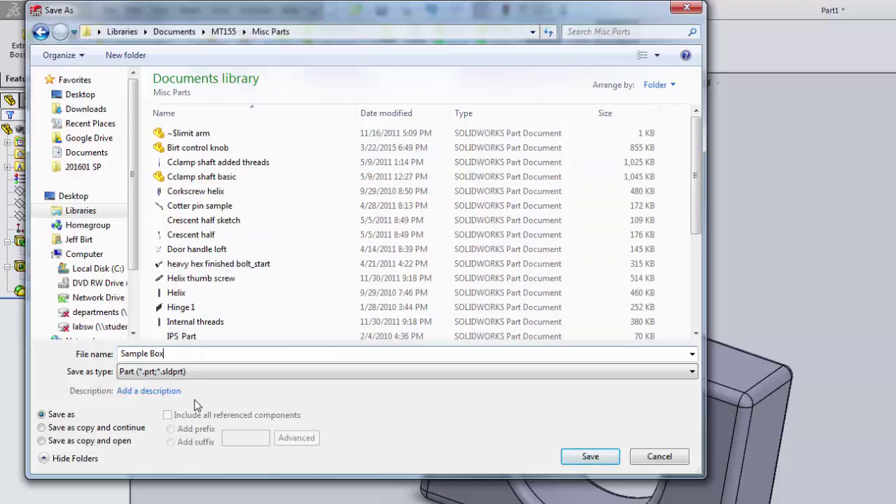
{"action": "key", "text": "BackSpace"}
{"action": "key", "text": "BackSpace"}
{"action": "key", "text": "BackSpace"}
{"action": "key", "text": "BackSpace"}
{"action": "key", "text": "BackSpace"}
{"action": "key", "text": "BackSpace"}
{"action": "key", "text": "BackSpace"}
{"action": "key", "text": "BackSpace"}
{"action": "key", "text": "BackSpace"}
{"action": "type", "text": "Joe_Schmoe_Sample ba"}
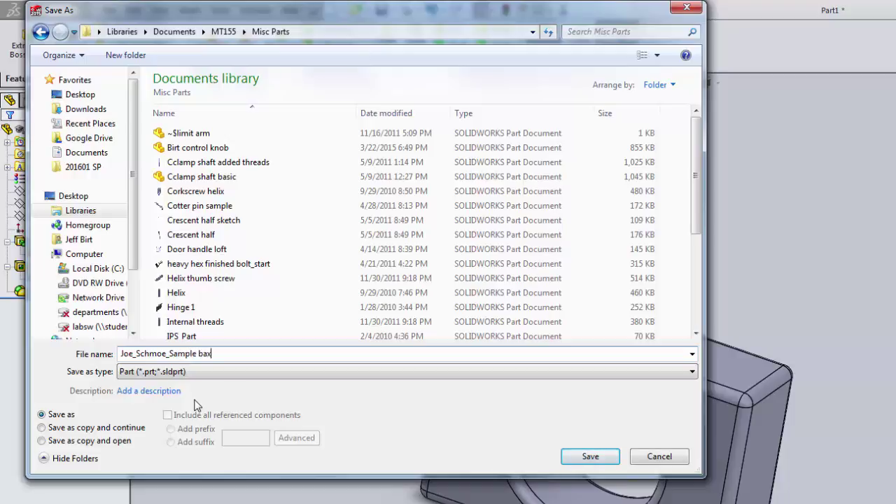
{"action": "key", "text": "BackSpace"}
{"action": "key", "text": "BackSpace"}
{"action": "key", "text": "BackSpace"}
{"action": "key", "text": "BackSpace"}
{"action": "key", "text": "BackSpace"}
{"action": "key", "text": "BackSpace"}
{"action": "key", "text": "BackSpace"}
{"action": "key", "text": "BackSpace"}
{"action": "key", "text": "BackSpace"}
{"action": "key", "text": "BackSpace"}
{"action": "key", "text": "BackSpace"}
{"action": "key", "text": "BackSpace"}
{"action": "key", "text": "BackSpace"}
{"action": "key", "text": "BackSpace"}
{"action": "key", "text": "BackSpace"}
{"action": "key", "text": "BackSpace"}
{"action": "key", "text": "BackSpace"}
{"action": "key", "text": "BackSpace"}
{"action": "key", "text": "BackSpace"}
{"action": "key", "text": "BackSpace"}
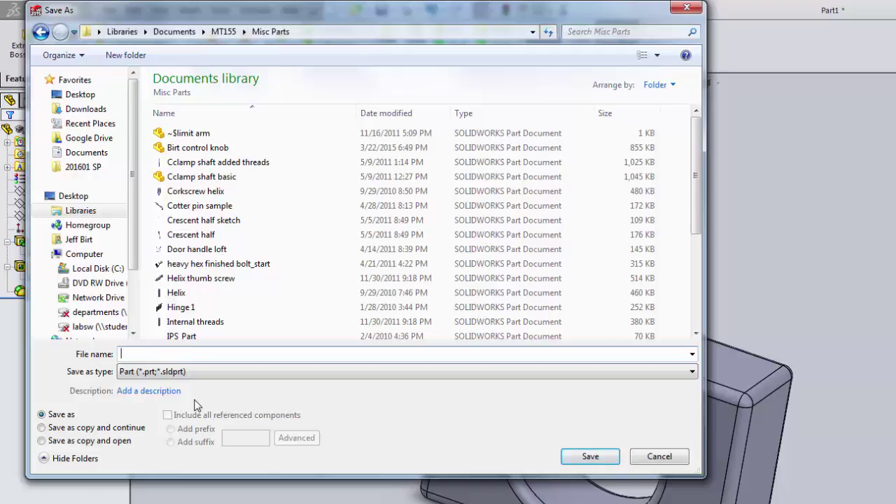
Name the part file with the author's full name followed by "Sample Box", separated by spaces, and save it.
{"action": "type", "text": "Joe Schmoe Sample Box"}
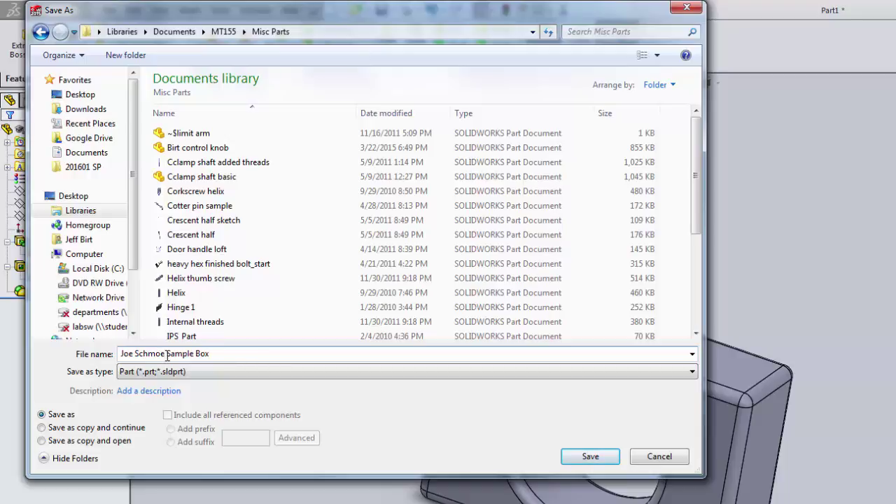
{"action": "left_click_drag", "start_coordinate": [166, 353], "coordinate": [64, 348]}
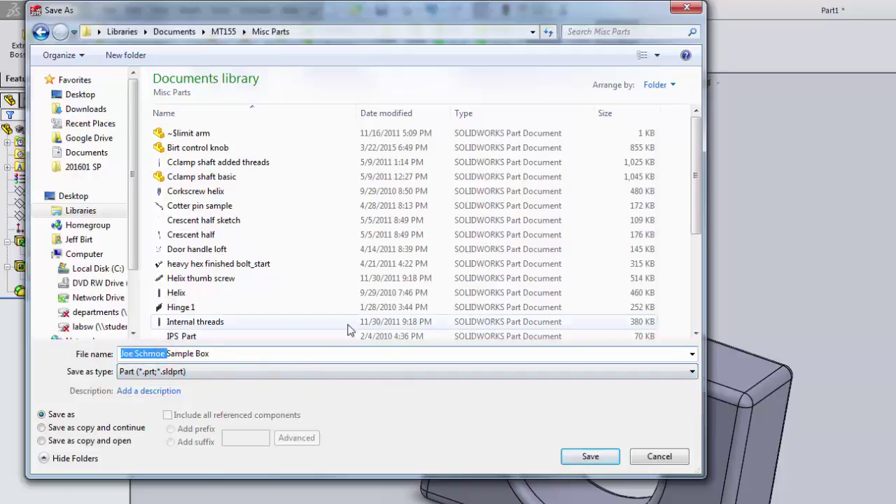
{"action": "left_click", "coordinate": [348, 357]}
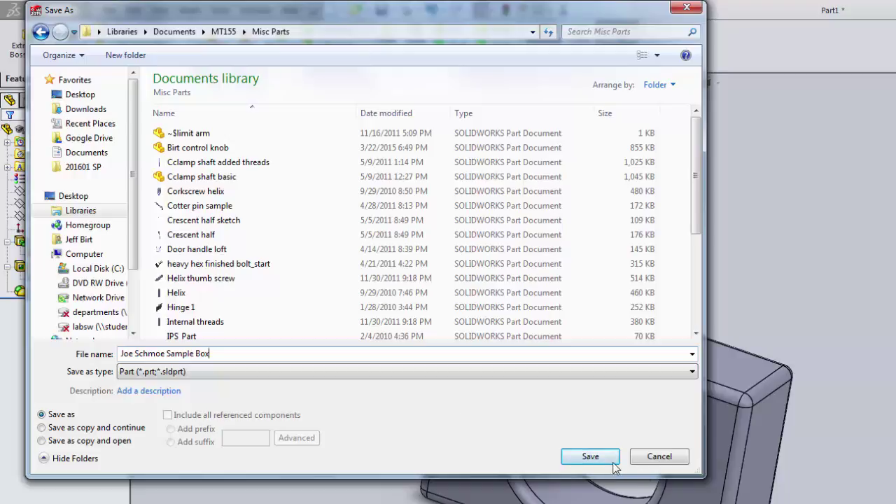
{"action": "left_click", "coordinate": [590, 456]}
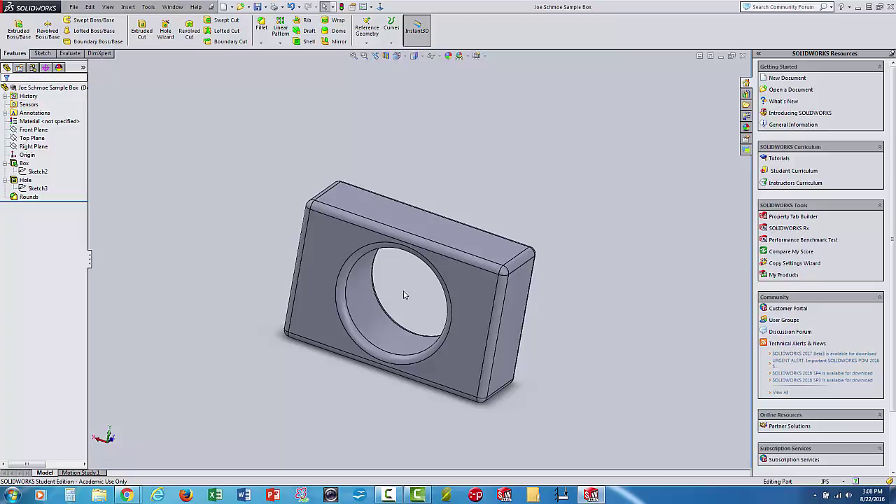
{"action": "scroll", "coordinate": [403, 294], "scroll_direction": "down", "scroll_amount": 2}
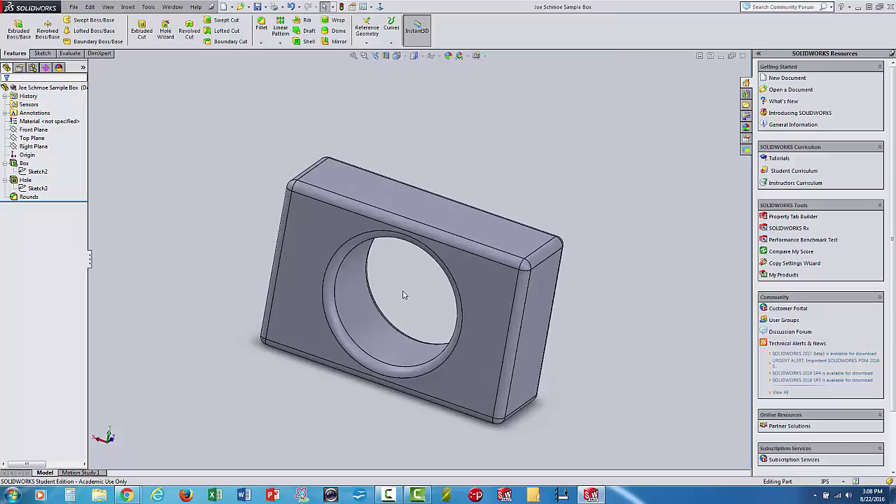